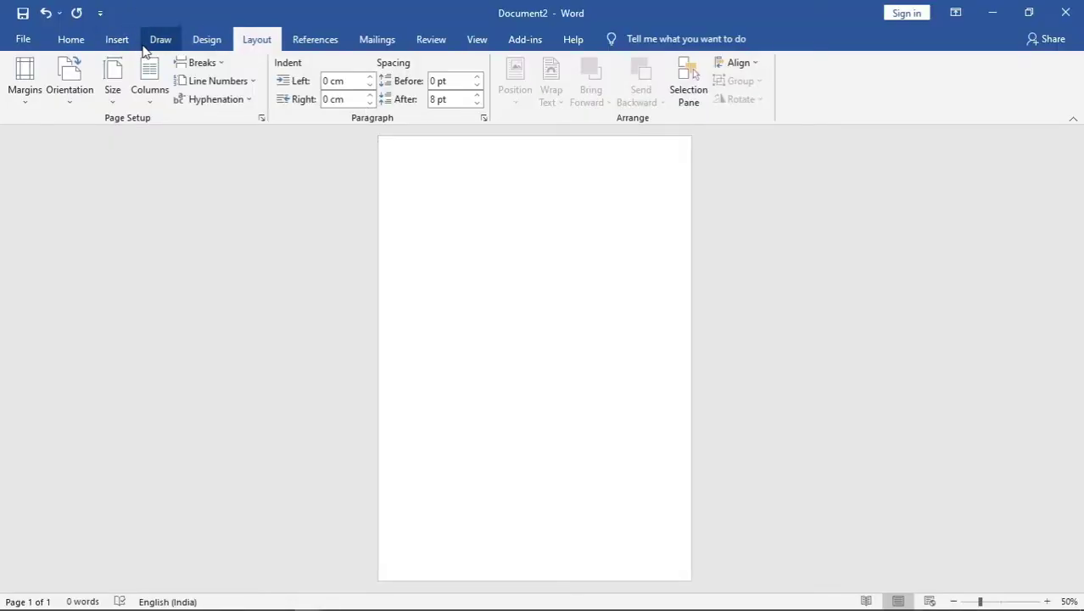
# Set the page colour to the light yellow from the recent colours
pyautogui.click(206, 44)
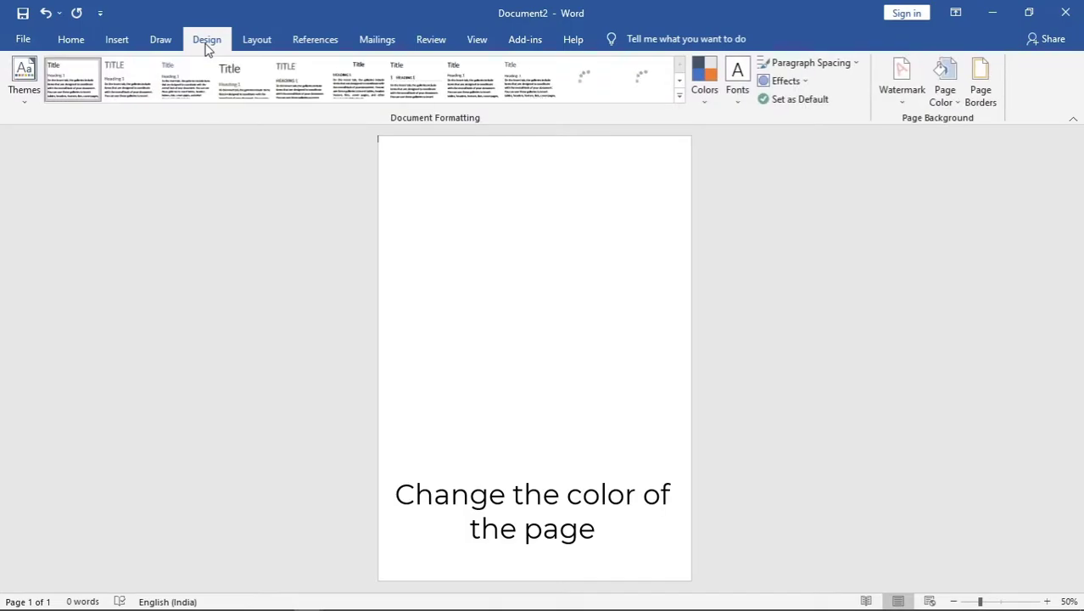
pyautogui.click(952, 102)
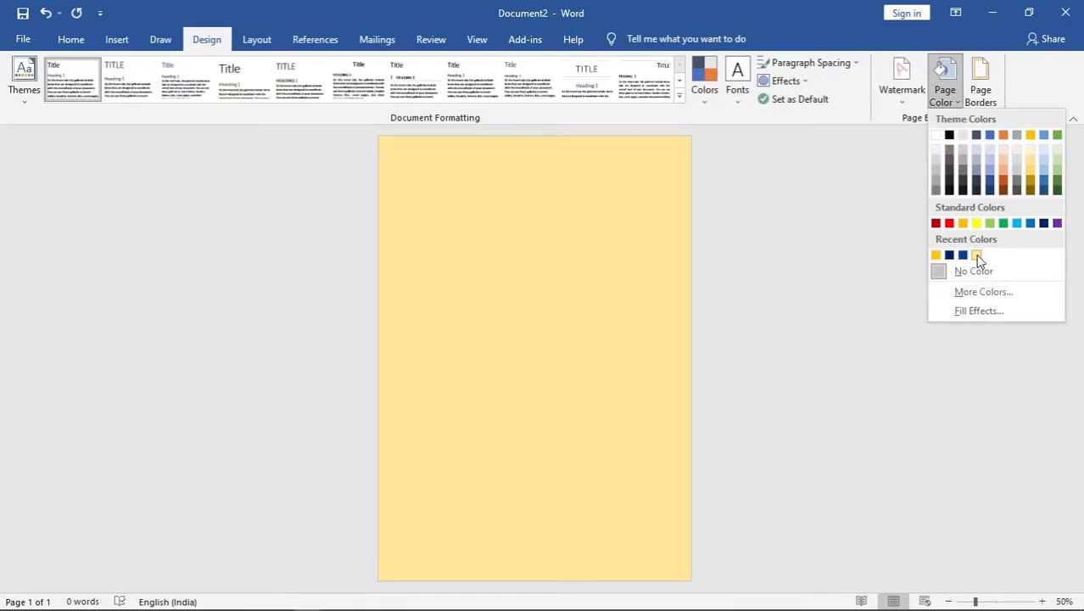
pyautogui.click(977, 255)
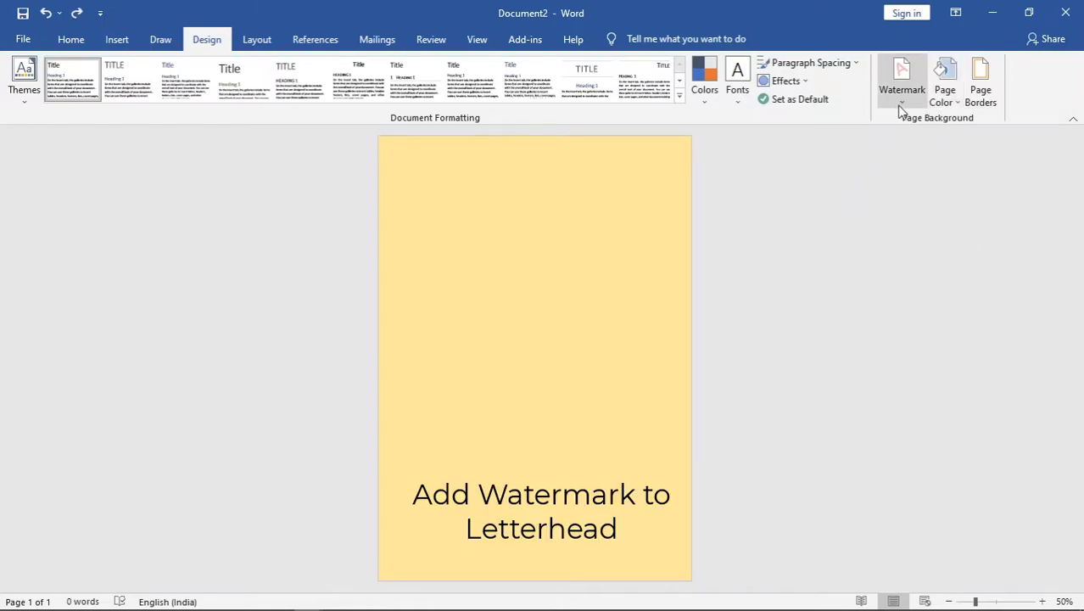
# Add a custom picture watermark to the page using the Company-logo-mont image and apply it
pyautogui.click(900, 110)
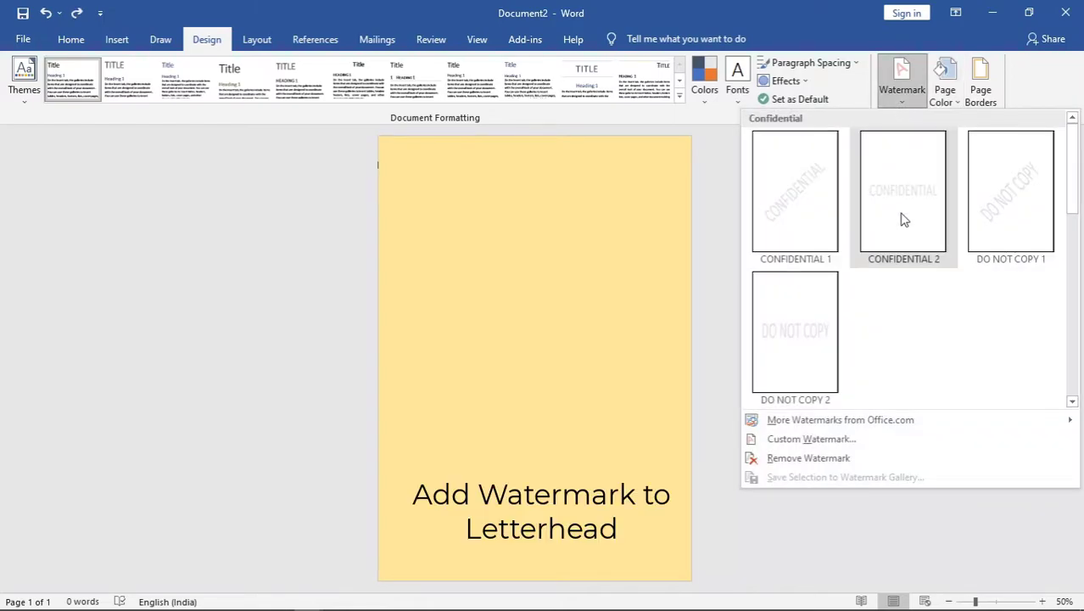
pyautogui.click(855, 440)
pyautogui.click(795, 222)
pyautogui.click(798, 238)
pyautogui.click(795, 348)
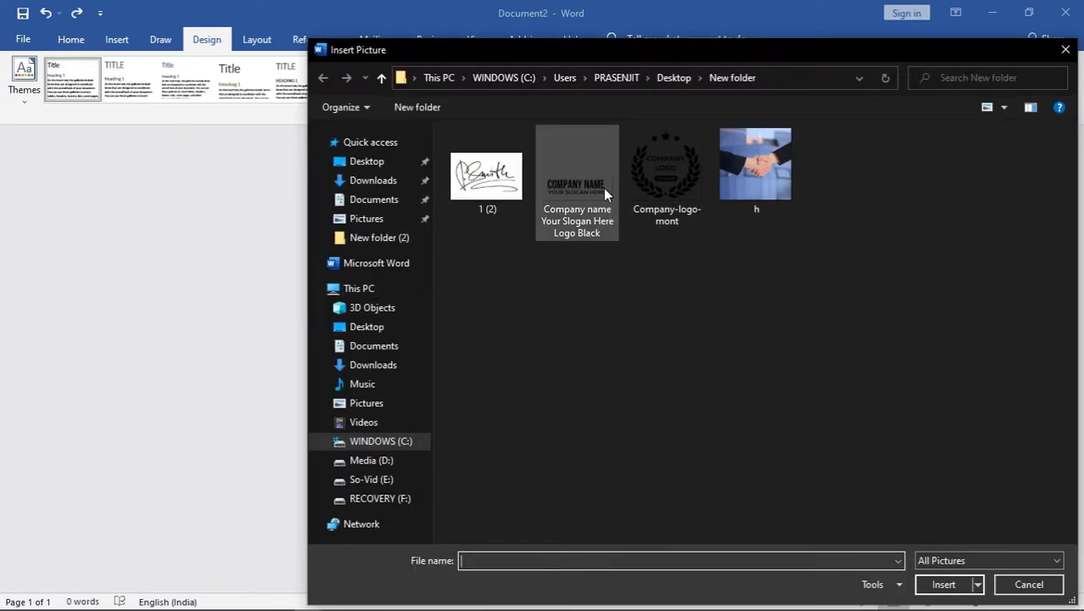
pyautogui.click(691, 190)
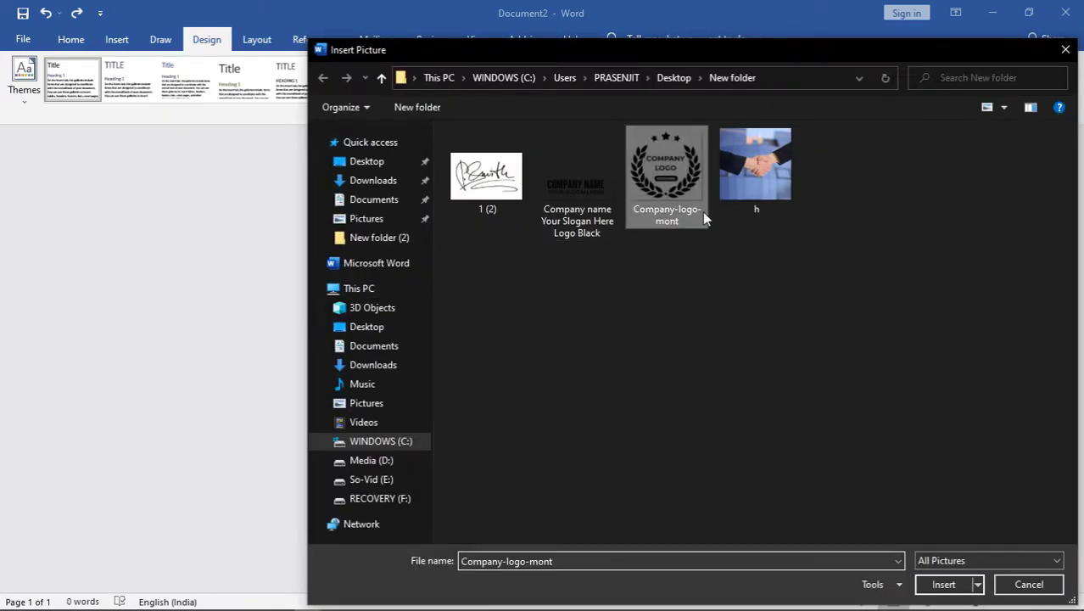
pyautogui.click(960, 585)
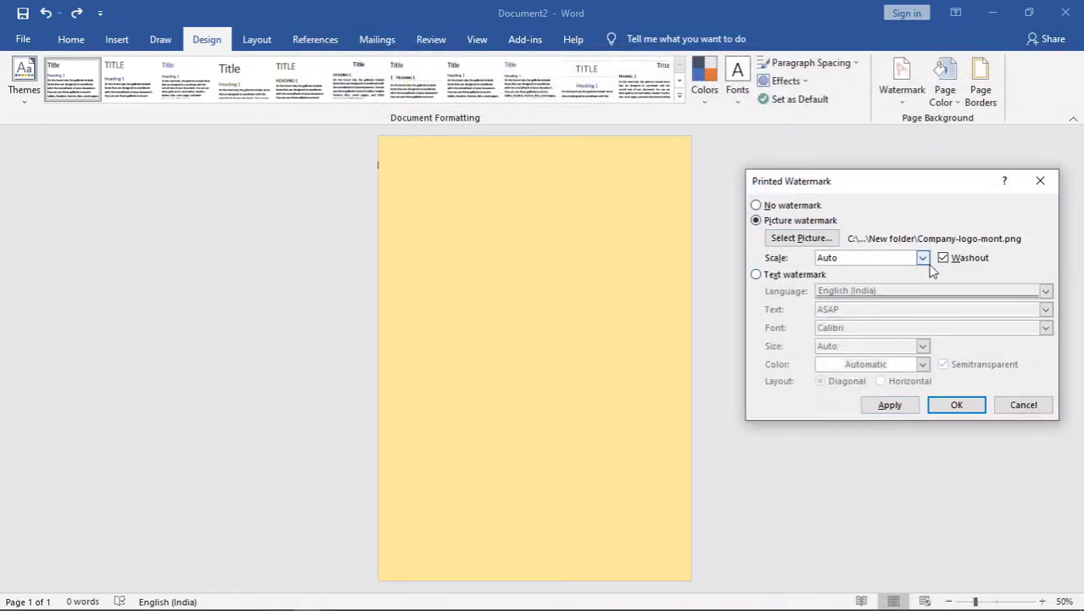
pyautogui.click(907, 405)
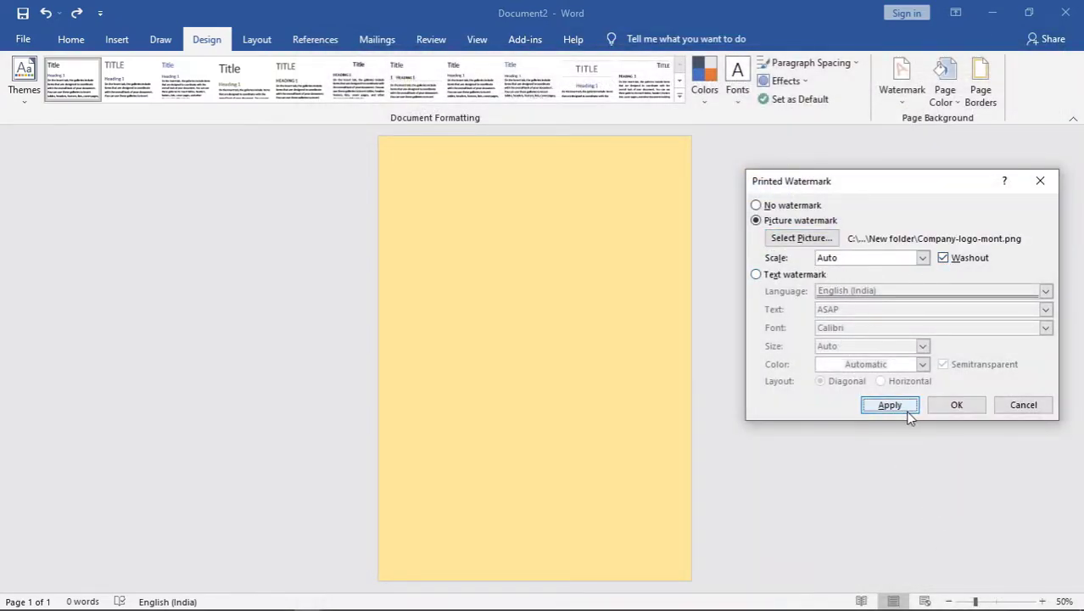
# Scale the picture watermark to 50% and turn off its washout effect
pyautogui.click(885, 265)
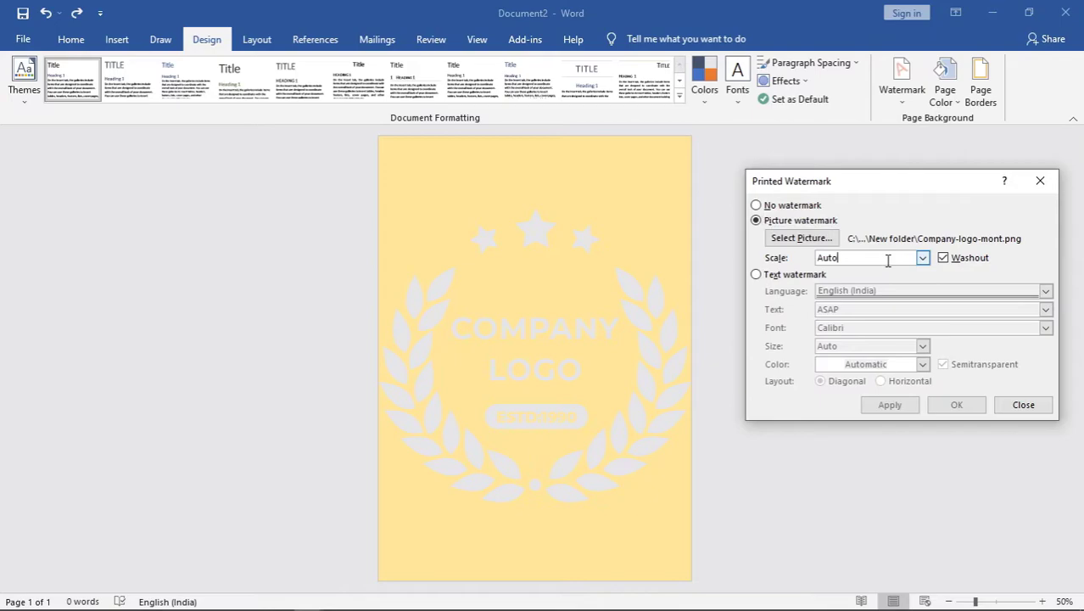
pyautogui.click(923, 257)
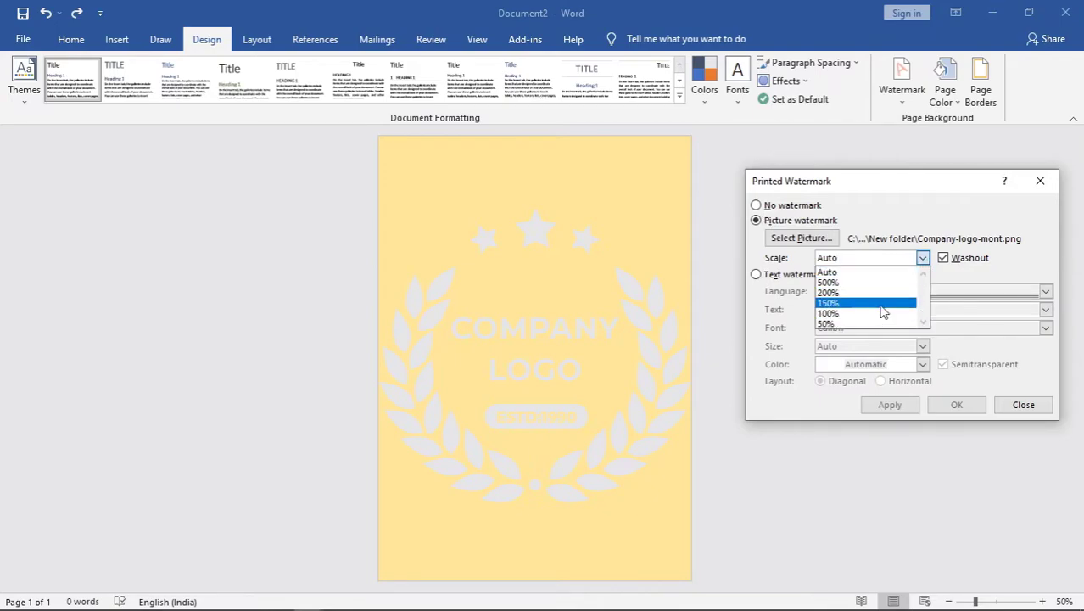
pyautogui.click(882, 323)
pyautogui.click(899, 404)
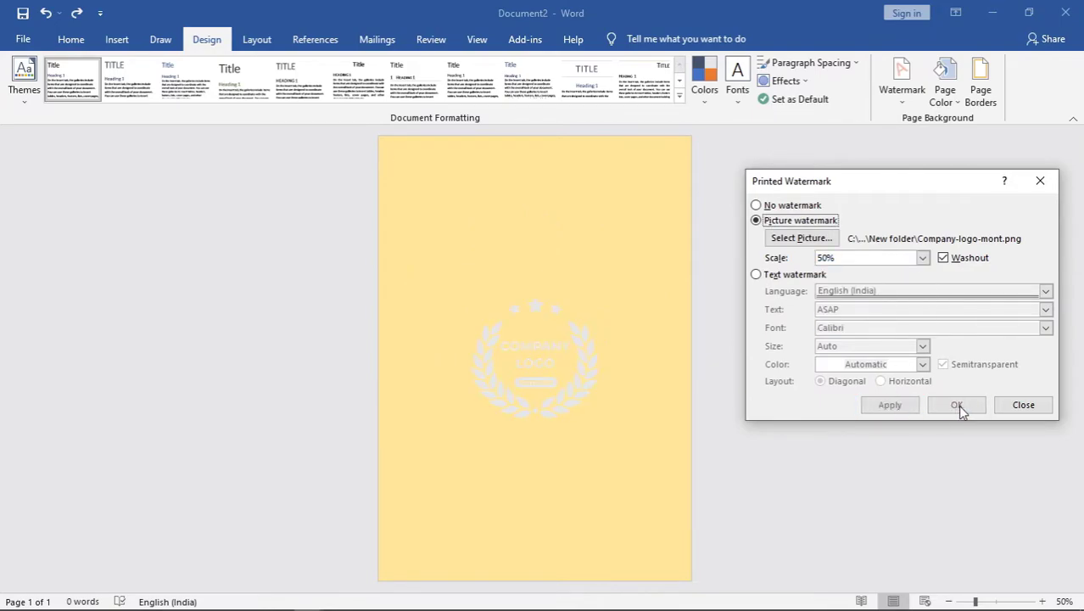
pyautogui.click(943, 258)
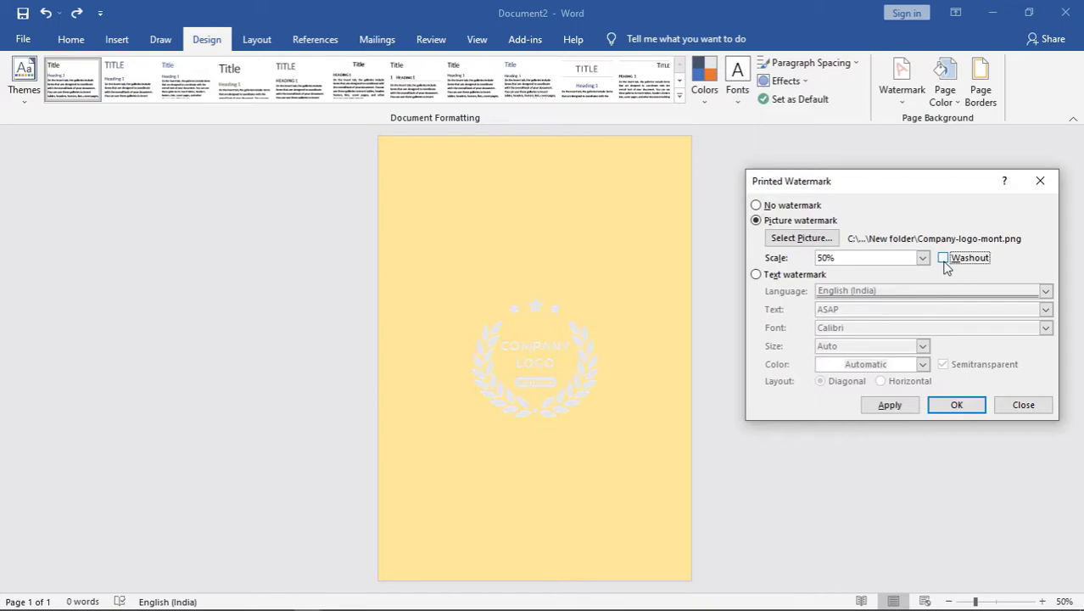
pyautogui.click(894, 405)
pyautogui.click(1007, 403)
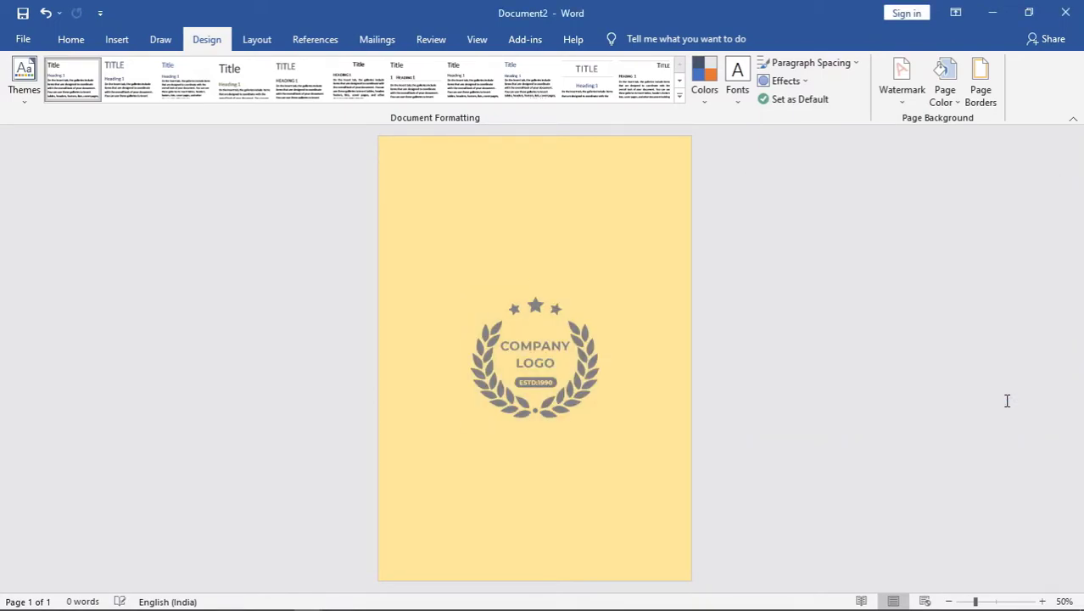
# Draw a Flowchart: Manual Input shape about 15.5 cm wide and 4.8 cm high near the bottom of the page
pyautogui.click(256, 39)
pyautogui.click(118, 42)
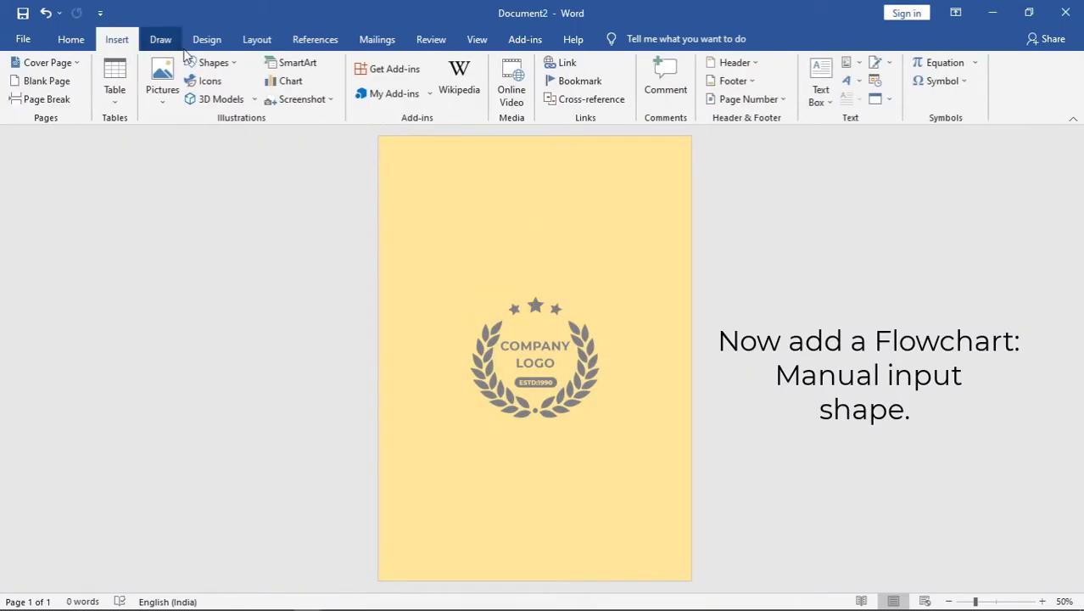
pyautogui.click(214, 63)
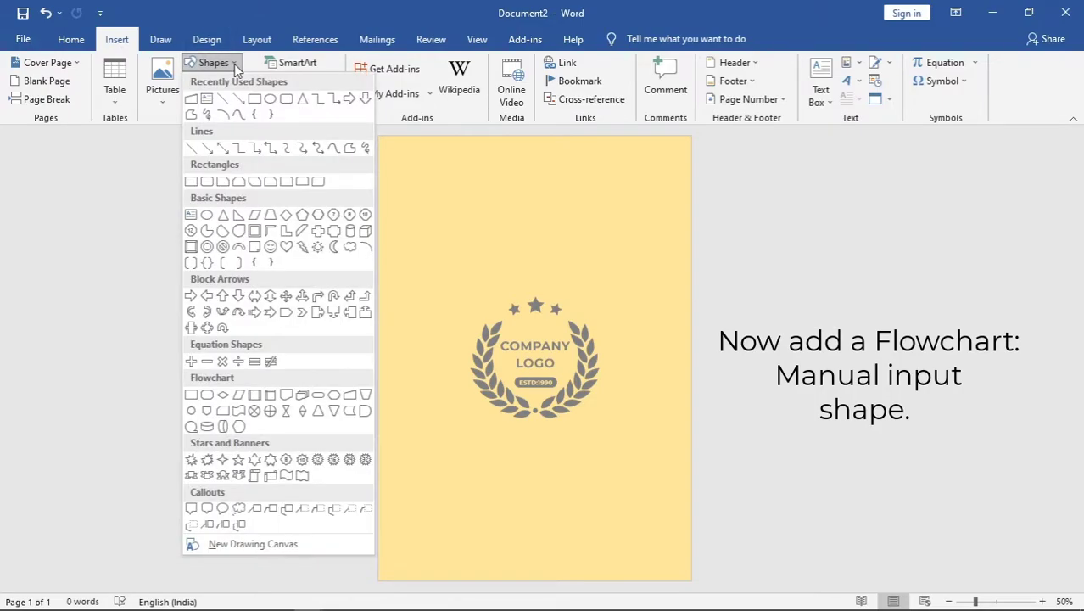
pyautogui.click(199, 103)
pyautogui.moveTo(420, 469)
pyautogui.mouseDown()
pyautogui.moveTo(612, 513)
pyautogui.moveTo(650, 530)
pyautogui.moveTo(651, 542)
pyautogui.mouseUp()
# Edit the shape's points to bend its top edge into a wave, dipping at the left and rising at the right
pyautogui.click(131, 64)
pyautogui.click(166, 104)
pyautogui.click(416, 486)
pyautogui.moveTo(497, 479); pyautogui.dragTo(503, 541)
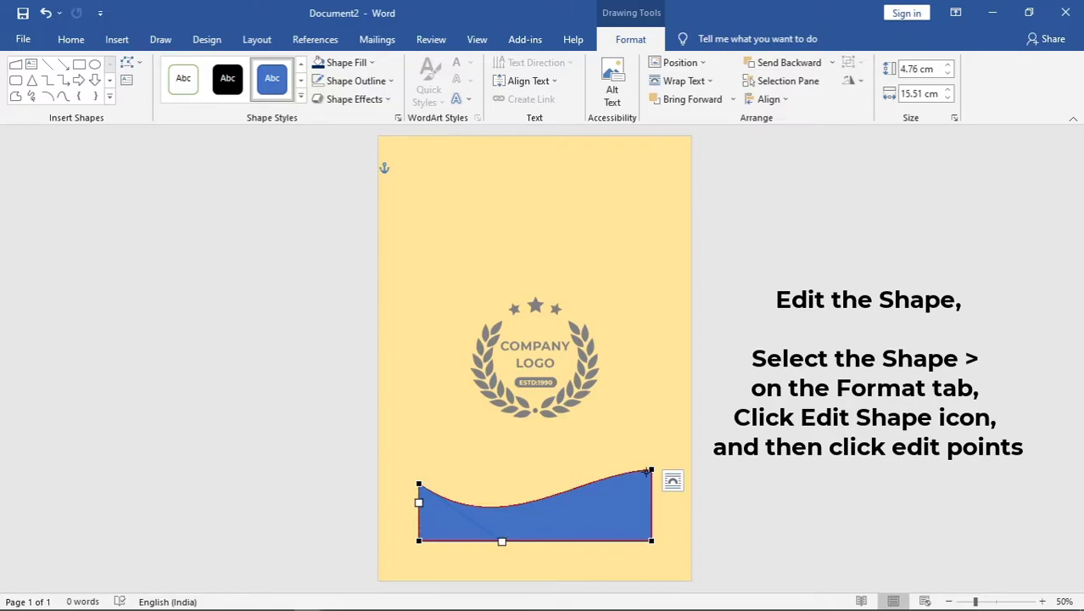
pyautogui.click(651, 467)
pyautogui.moveTo(574, 472); pyautogui.dragTo(583, 405)
# Lower the wave's top-right point, raise its top-left point slightly, and refine both curve handles for a smoother top edge
pyautogui.moveTo(650, 468); pyautogui.dragTo(648, 509)
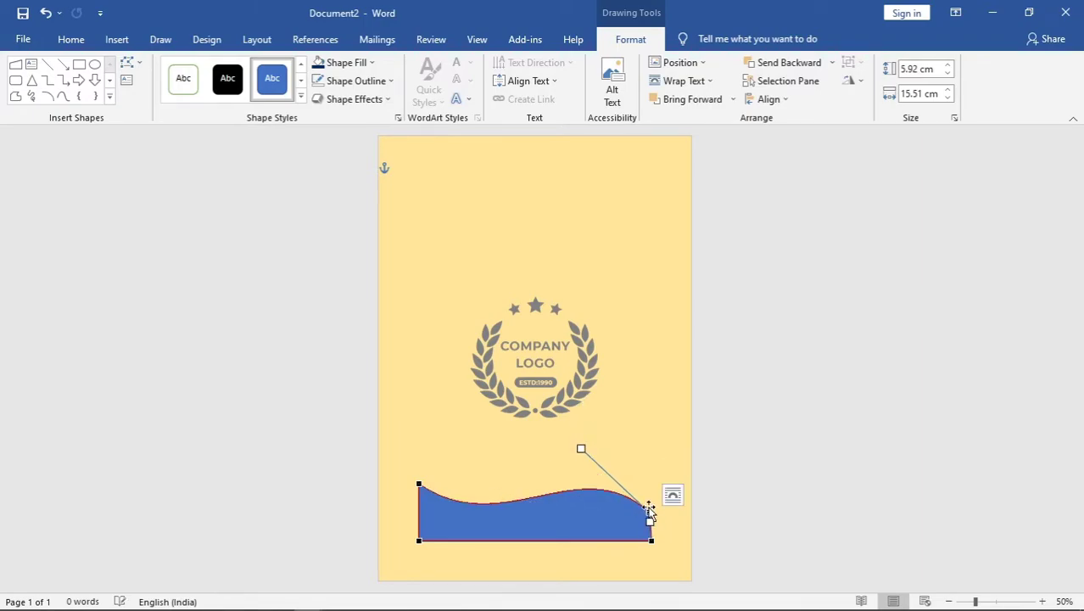
pyautogui.moveTo(581, 447); pyautogui.dragTo(593, 426)
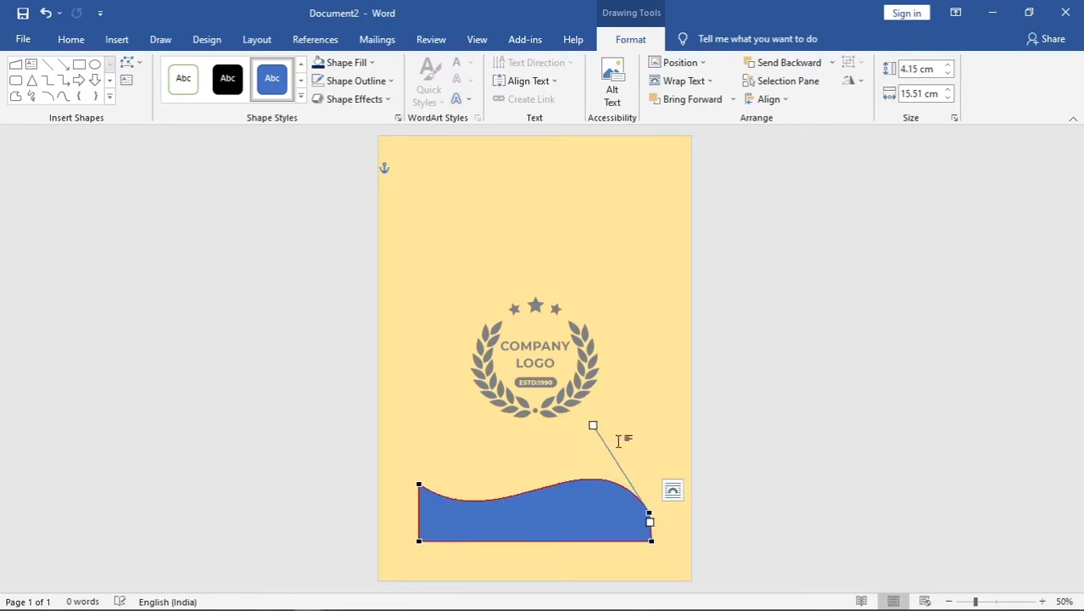
pyautogui.moveTo(649, 511); pyautogui.dragTo(649, 519)
pyautogui.moveTo(591, 432); pyautogui.dragTo(607, 440)
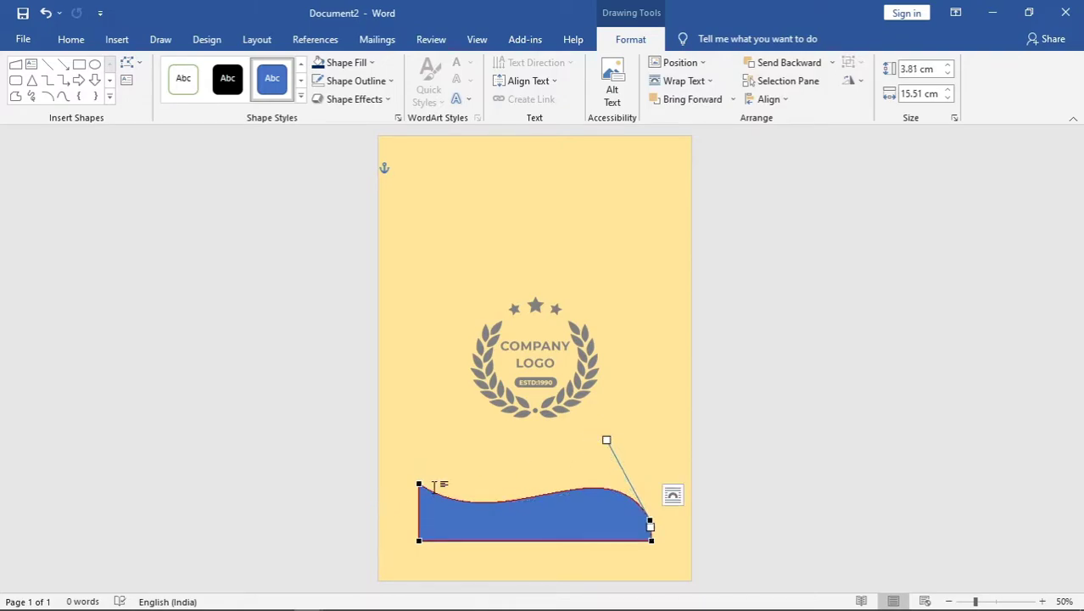
pyautogui.moveTo(419, 483); pyautogui.dragTo(419, 475)
pyautogui.moveTo(503, 537); pyautogui.dragTo(501, 559)
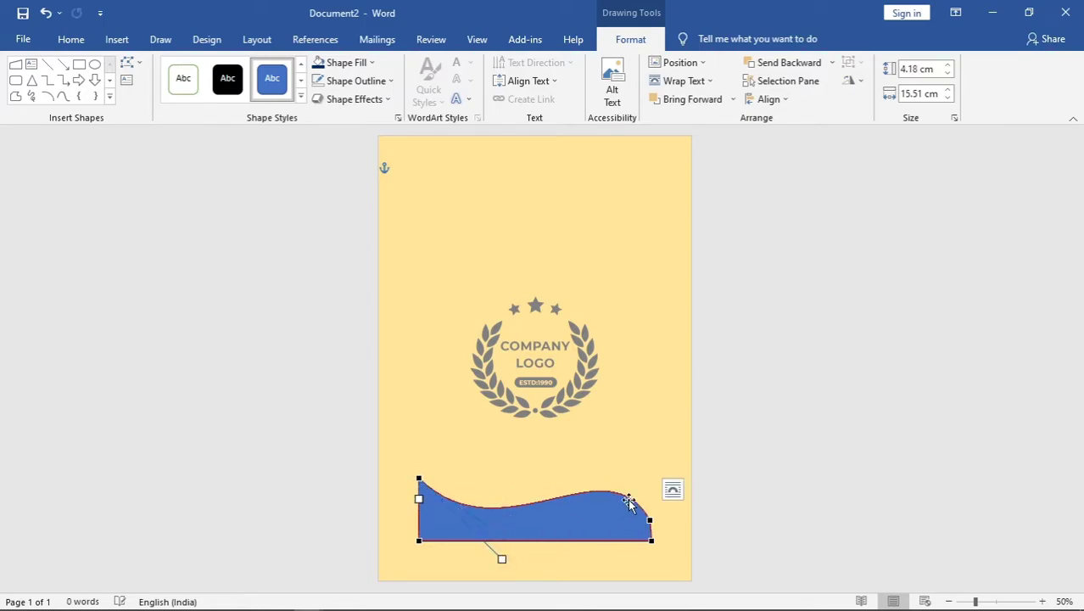
pyautogui.click(797, 462)
# Move the wave to the page's left edge and stretch it across the full page width, about 21 cm wide and 5.5 cm high
pyautogui.moveTo(545, 516)
pyautogui.mouseDown()
pyautogui.moveTo(503, 518)
pyautogui.moveTo(491, 559)
pyautogui.mouseUp()
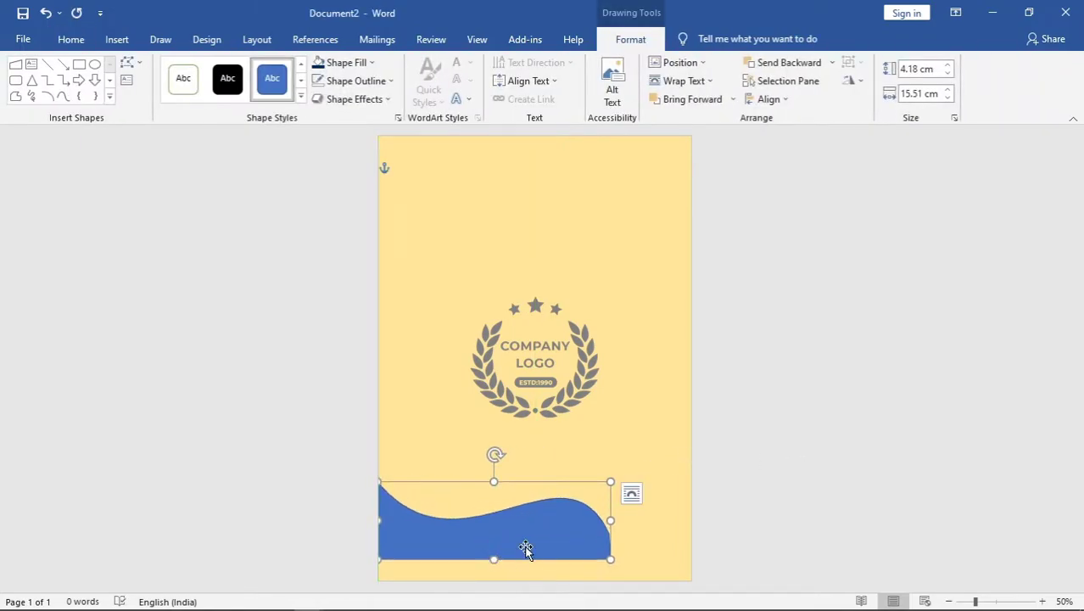
pyautogui.moveTo(610, 518); pyautogui.dragTo(695, 517)
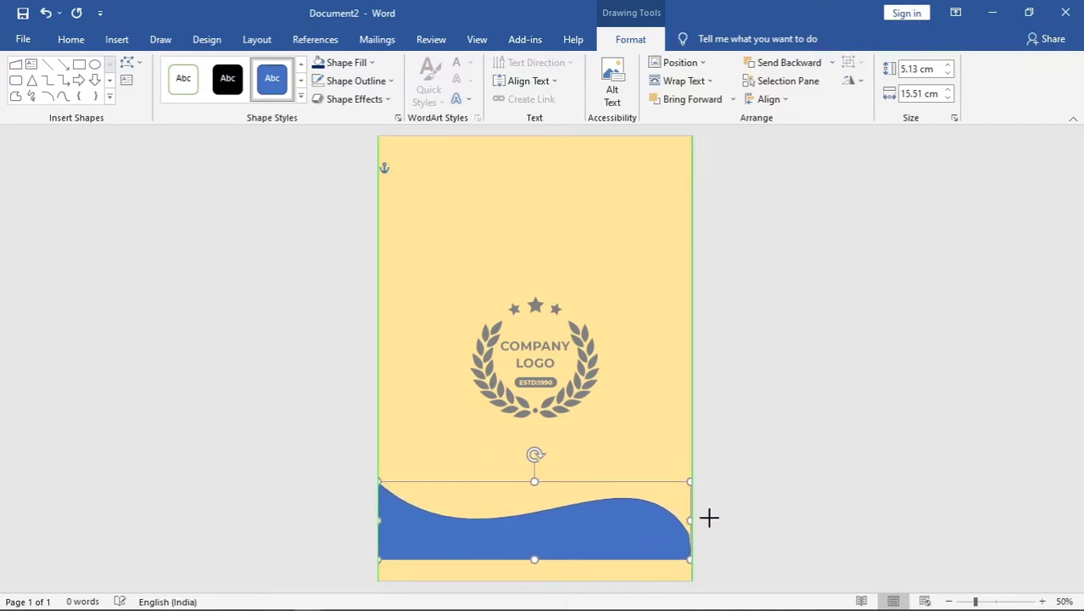
pyautogui.moveTo(711, 516)
pyautogui.mouseDown()
pyautogui.moveTo(741, 504)
pyautogui.moveTo(693, 511)
pyautogui.mouseUp()
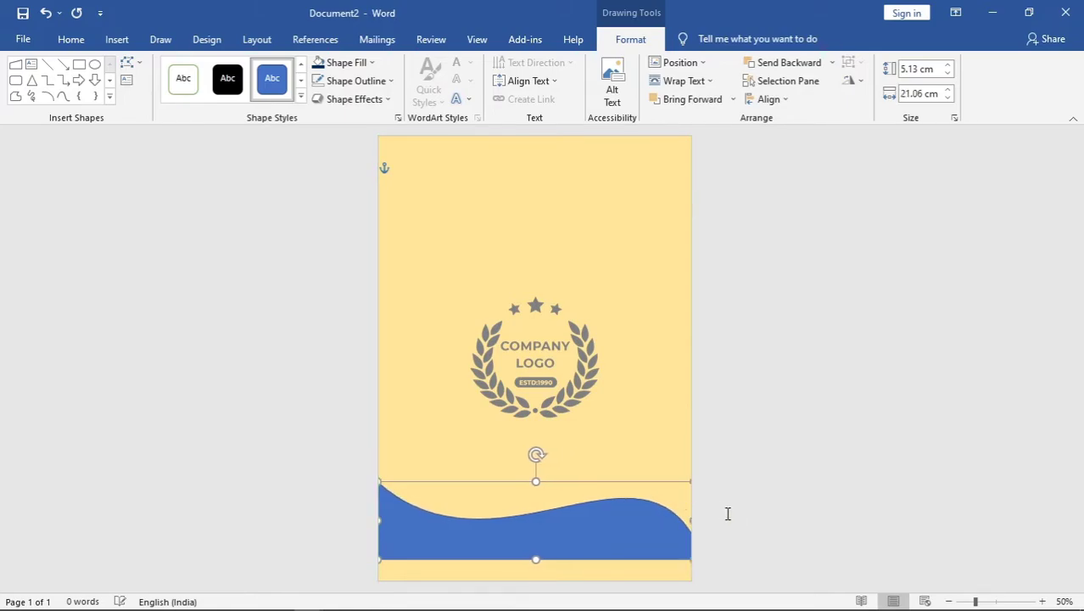
pyautogui.click(726, 520)
pyautogui.click(534, 547)
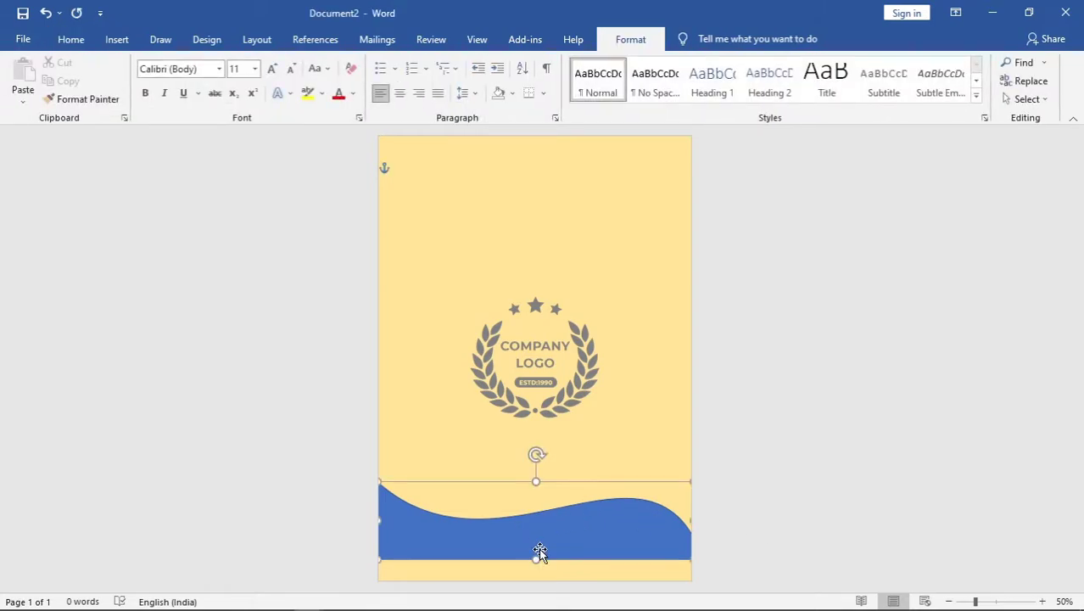
pyautogui.moveTo(538, 557); pyautogui.dragTo(537, 564)
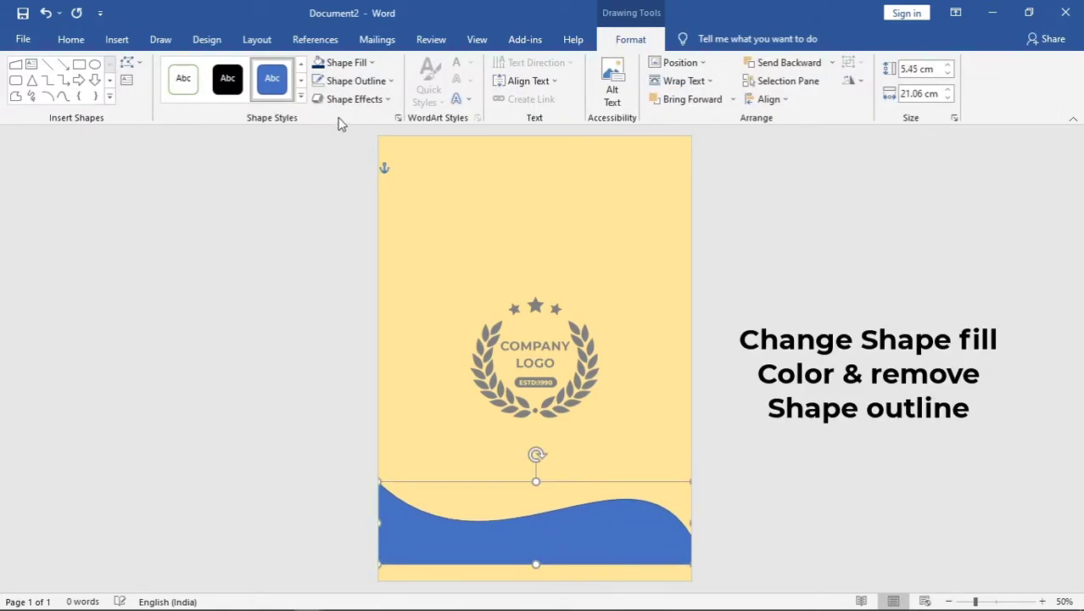
# Fill the wave shape with the recent gold colour and remove its outline
pyautogui.click(343, 67)
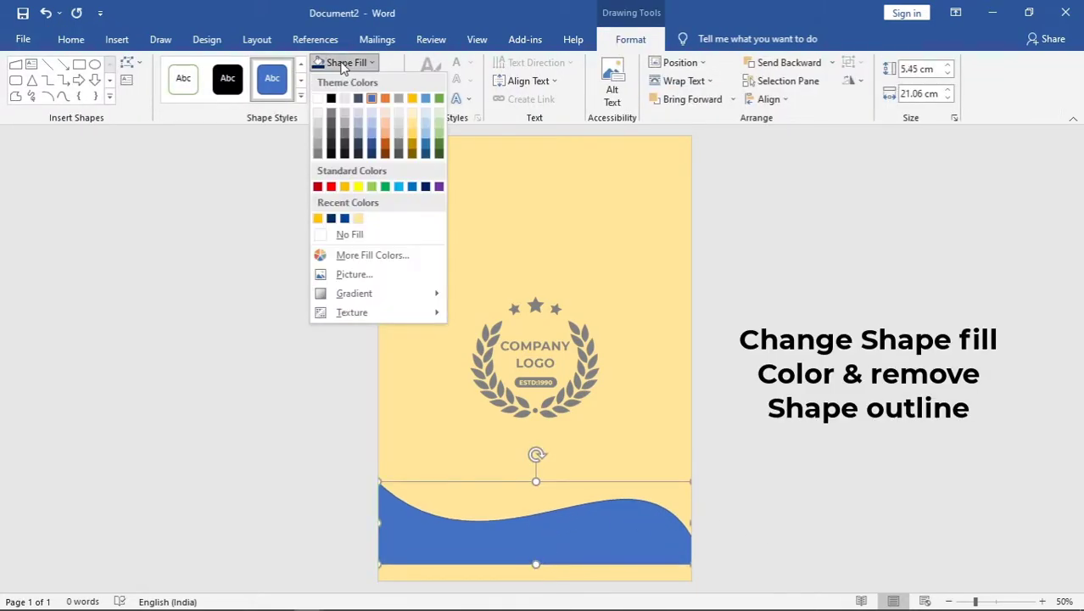
pyautogui.click(318, 219)
pyautogui.click(354, 81)
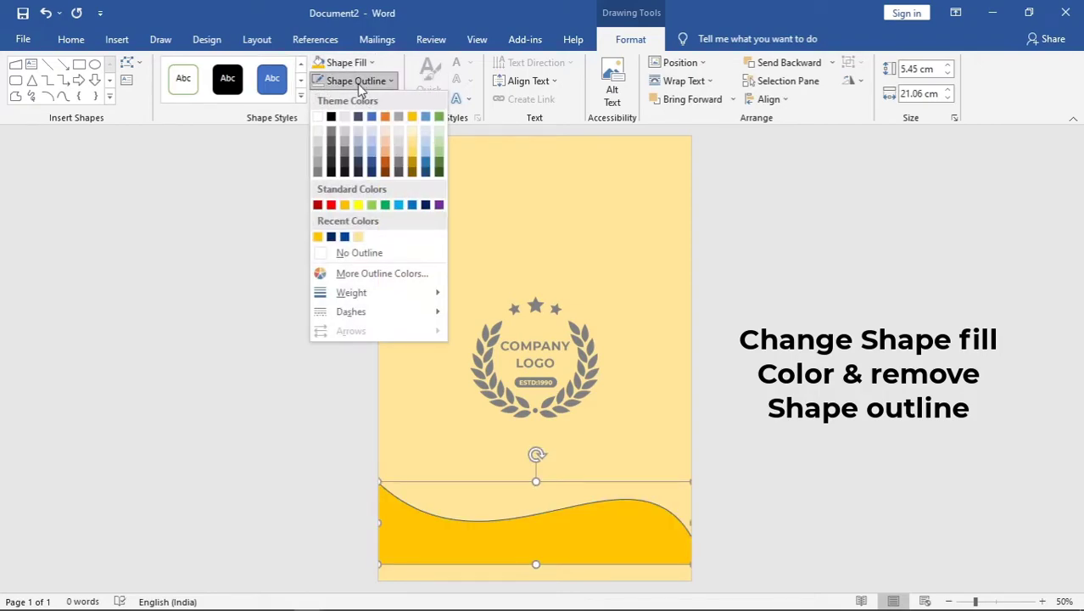
pyautogui.click(361, 252)
pyautogui.click(672, 354)
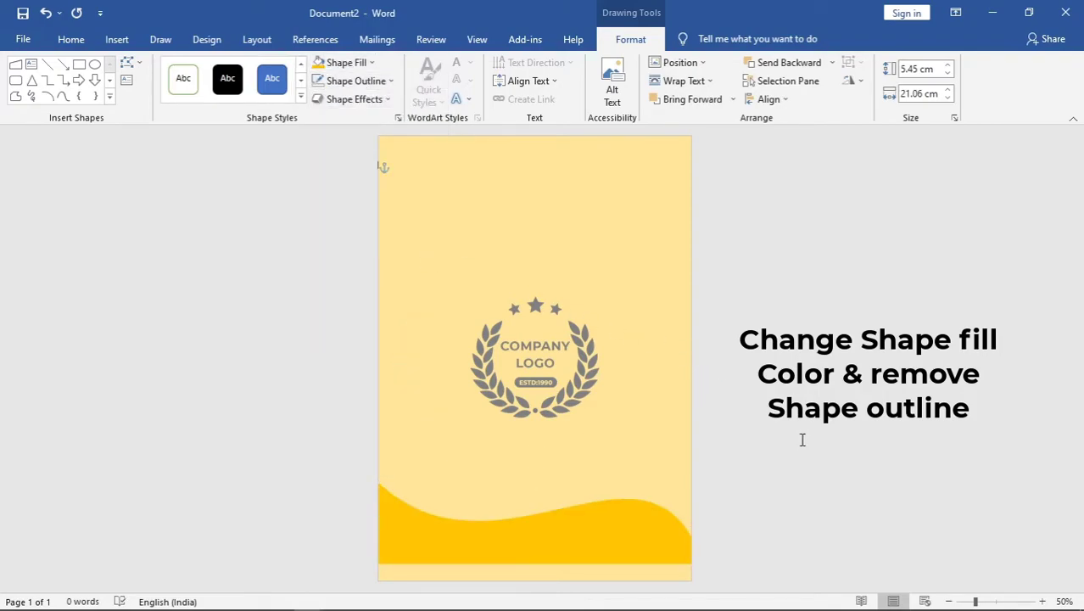
# Duplicate the gold wave shape on the page and fill the copy with the recent dark blue
pyautogui.rightClick(624, 525)
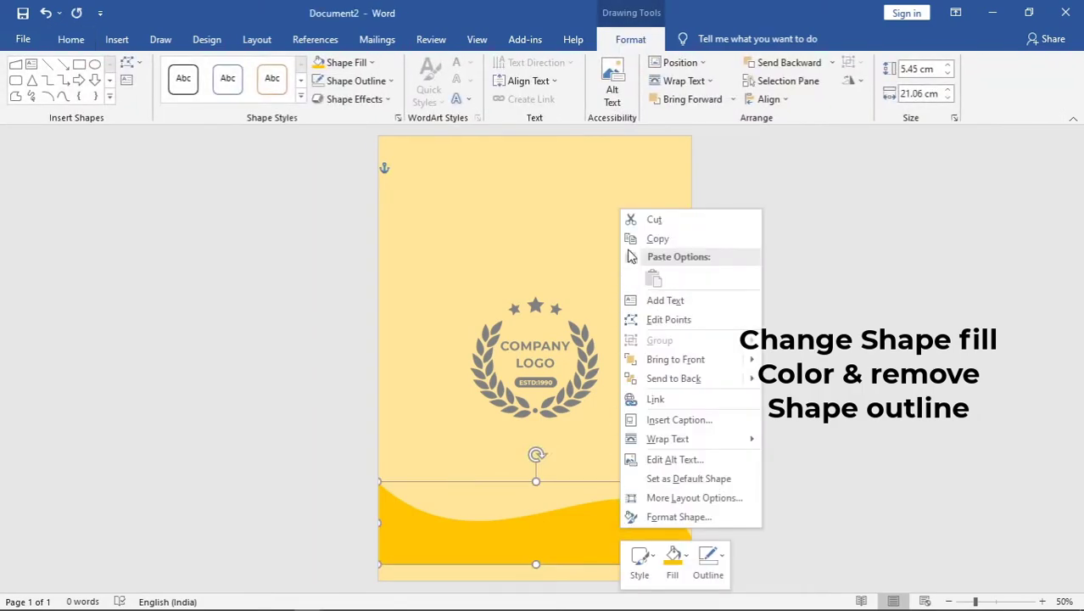
pyautogui.click(642, 237)
pyautogui.click(500, 318)
pyautogui.rightClick(507, 320)
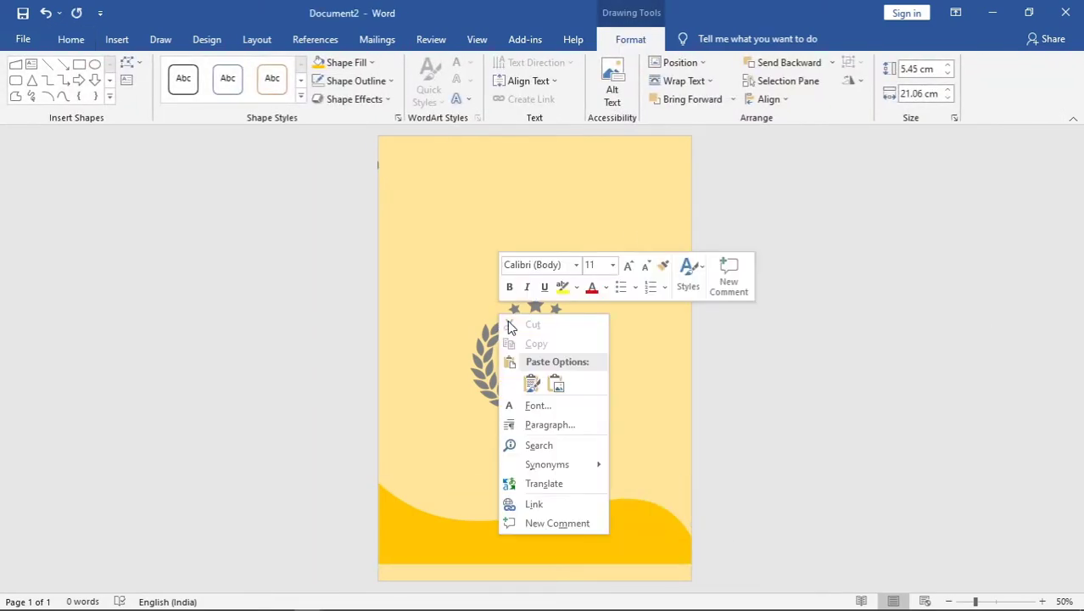
pyautogui.click(531, 383)
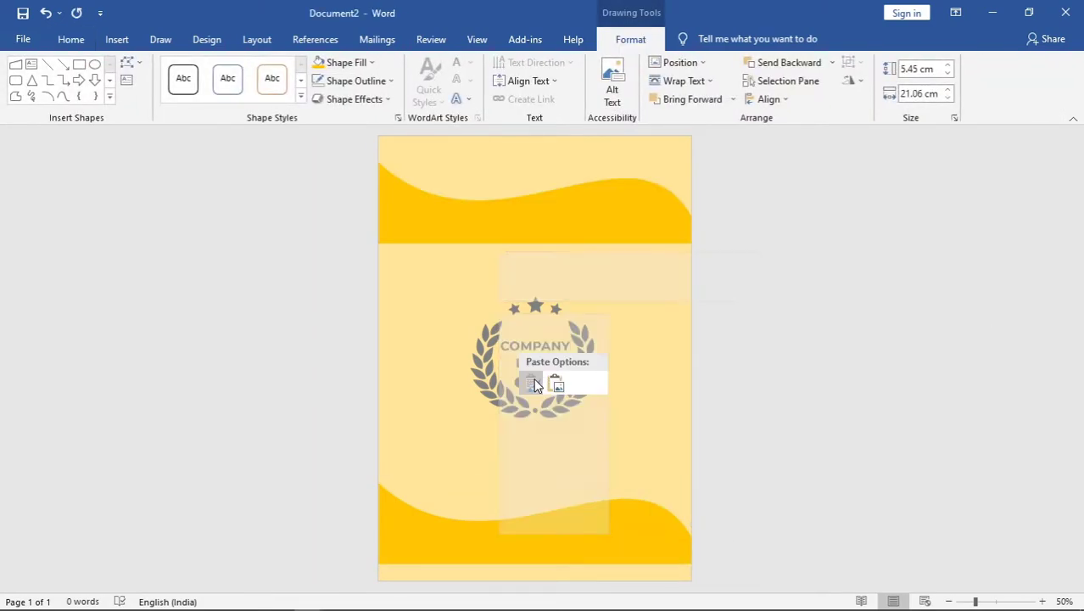
pyautogui.click(347, 63)
pyautogui.click(344, 217)
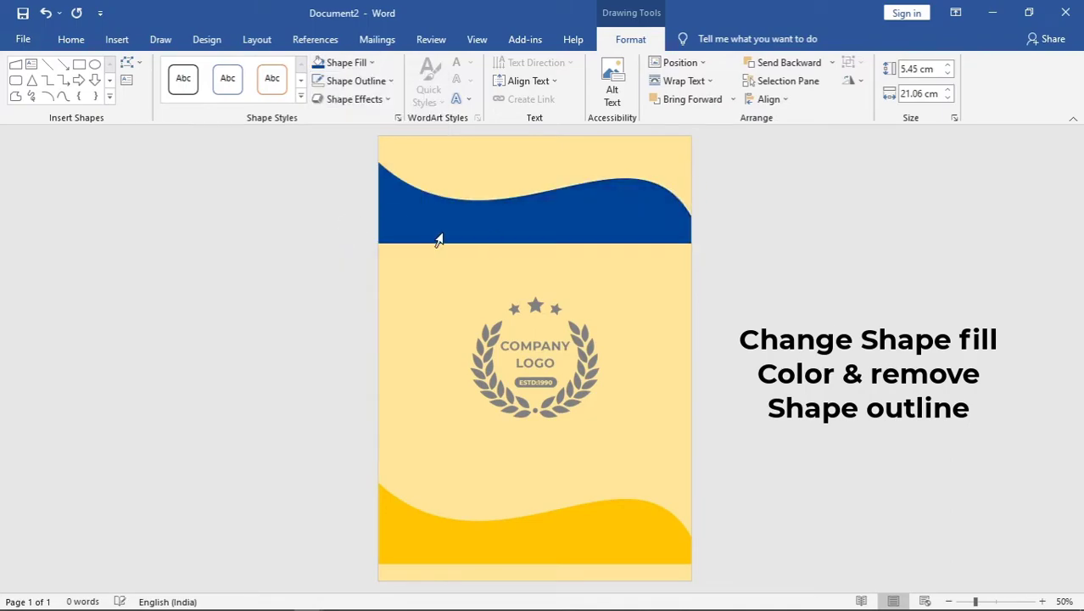
# Lower the blue wave's top-left point and place the shape over the gold wave, flush with the page's left edge
pyautogui.moveTo(584, 227); pyautogui.dragTo(572, 298)
pyautogui.click(132, 63)
pyautogui.click(149, 104)
pyautogui.moveTo(398, 249); pyautogui.dragTo(400, 267)
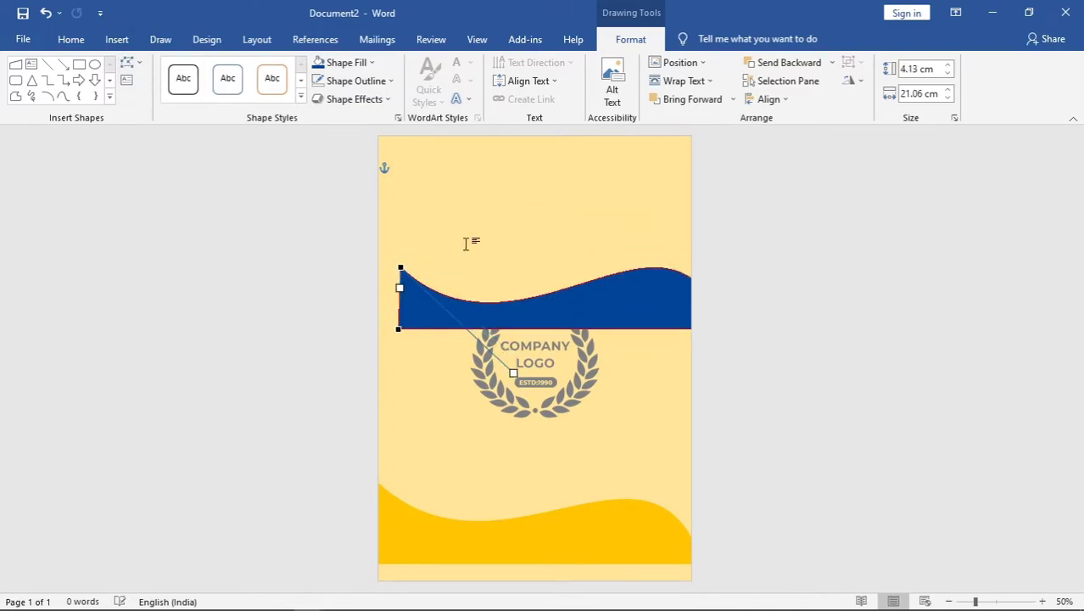
pyautogui.click(813, 315)
pyautogui.moveTo(599, 314); pyautogui.dragTo(576, 559)
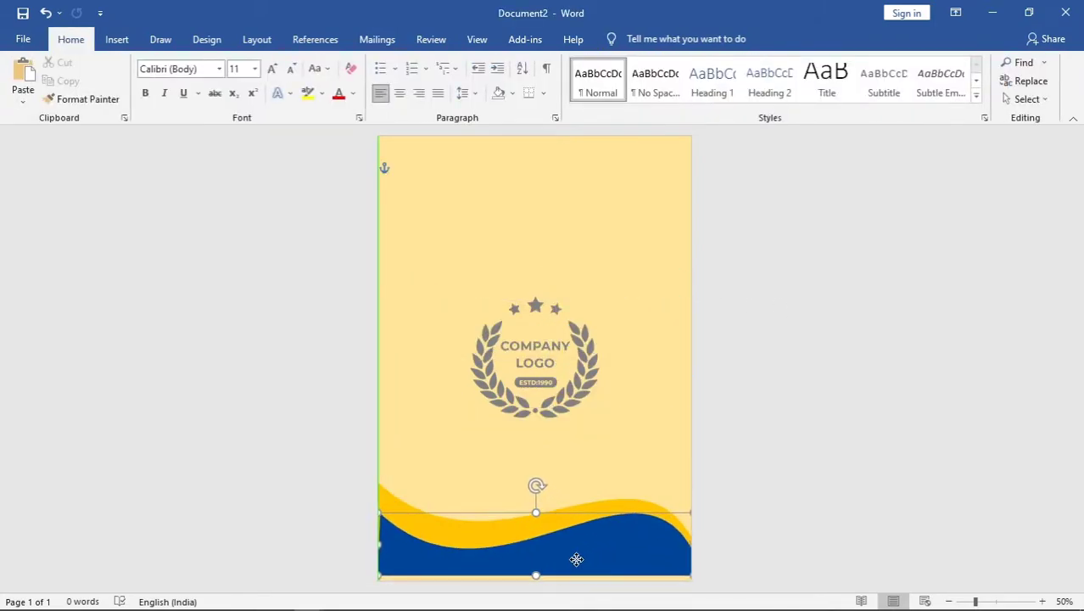
pyautogui.click(834, 489)
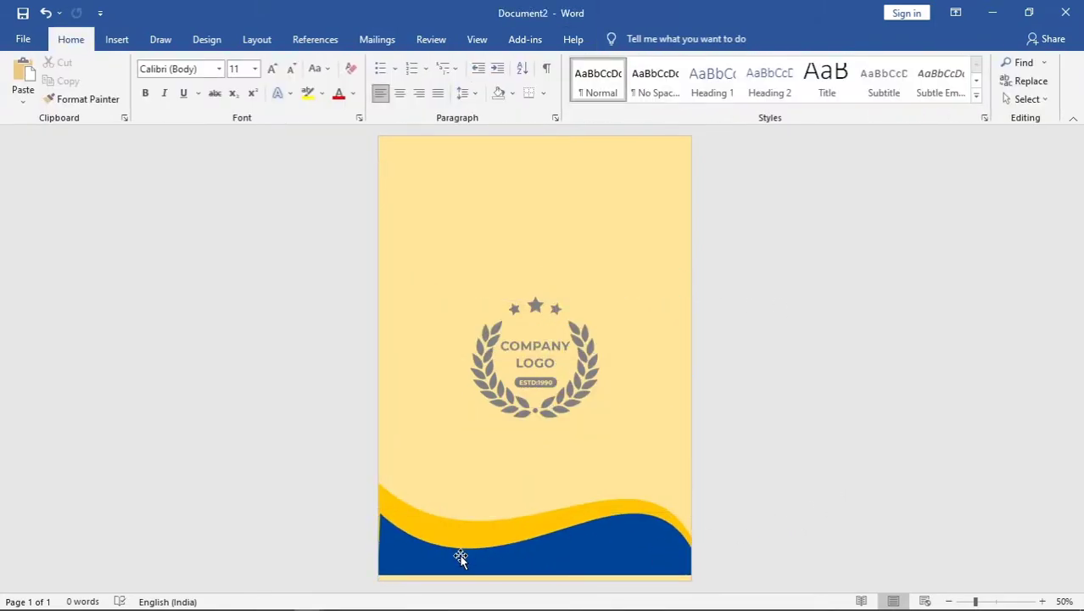
# Lower the blue wave to the page's bottom edge, move the gold wave slightly down, and stretch the blue wave to the right page edge
pyautogui.moveTo(454, 564); pyautogui.dragTo(451, 571)
pyautogui.click(746, 484)
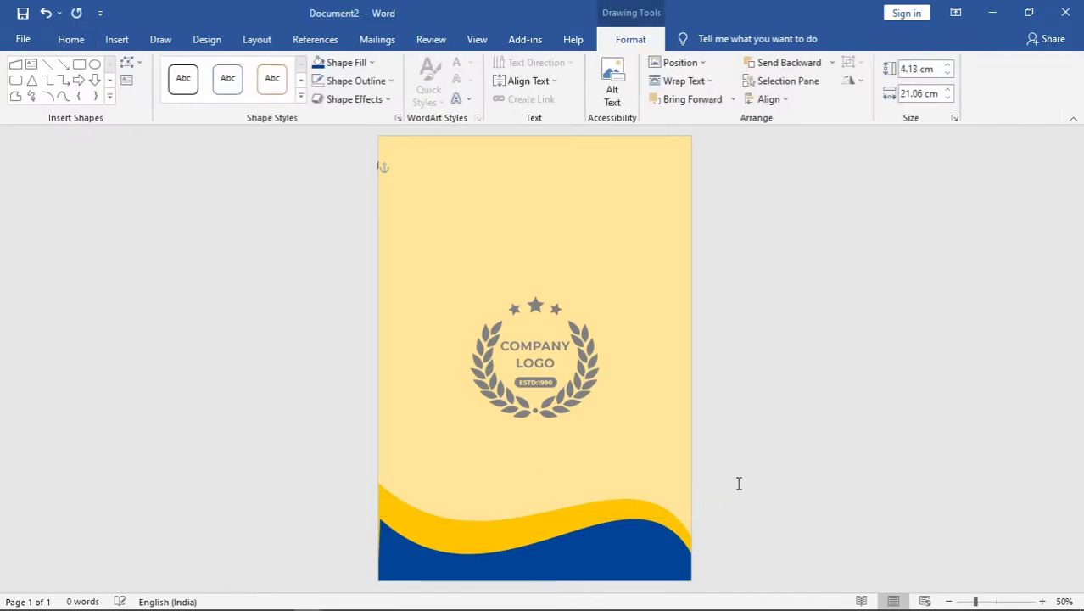
pyautogui.click(497, 525)
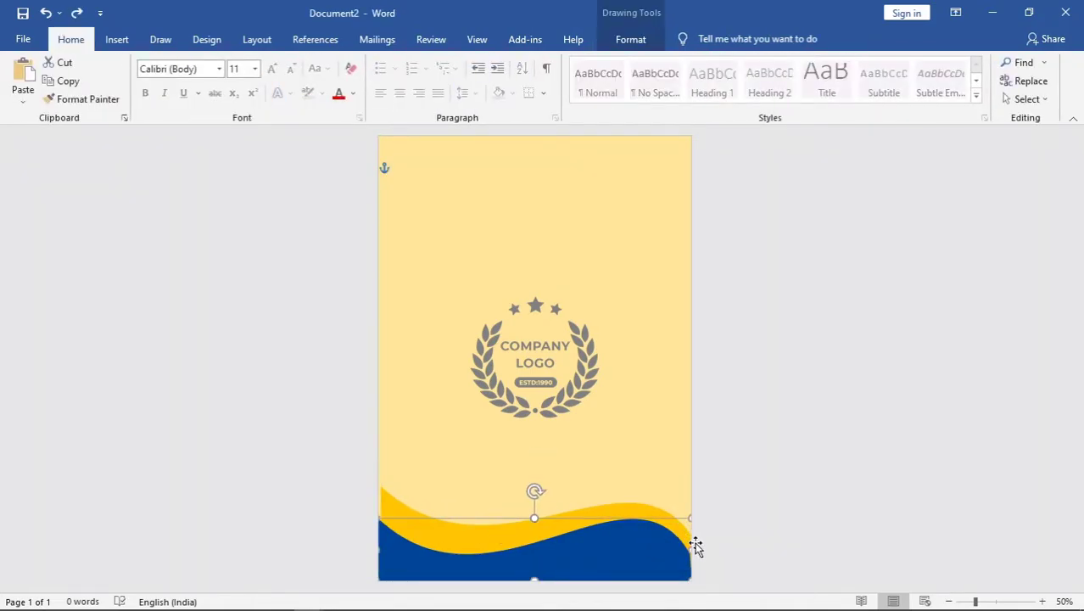
pyautogui.moveTo(693, 552); pyautogui.dragTo(698, 547)
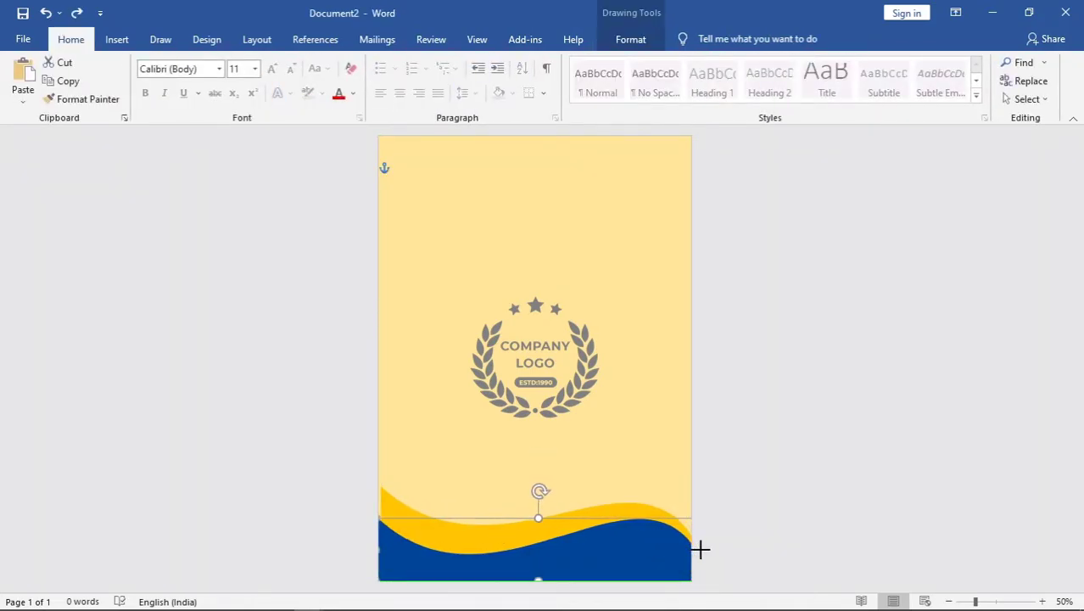
pyautogui.click(764, 519)
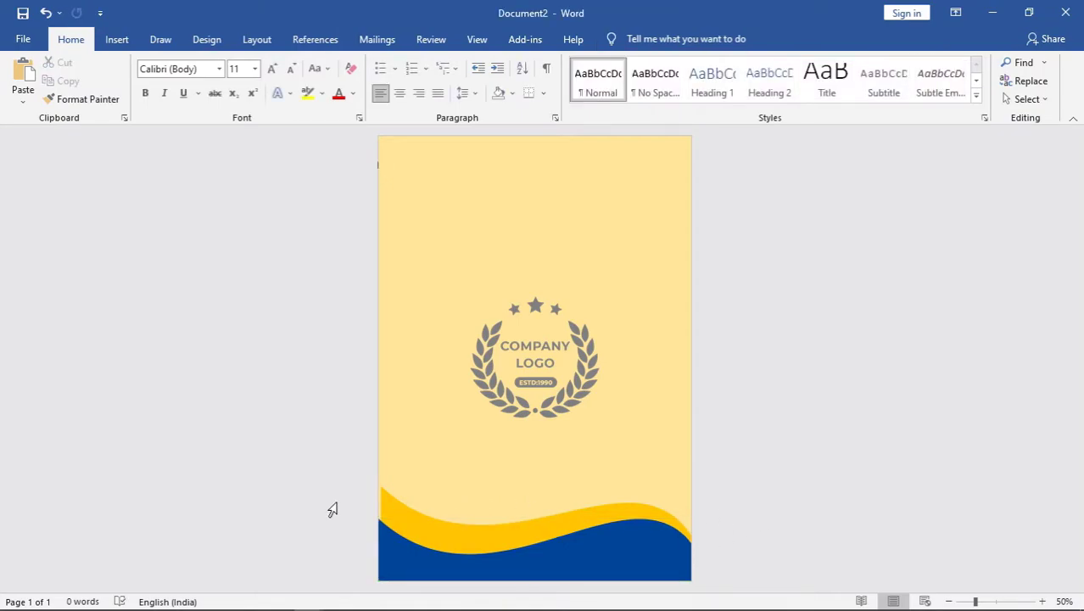
# Extend the gold wave sideways so it meets the page's left edge
pyautogui.click(398, 516)
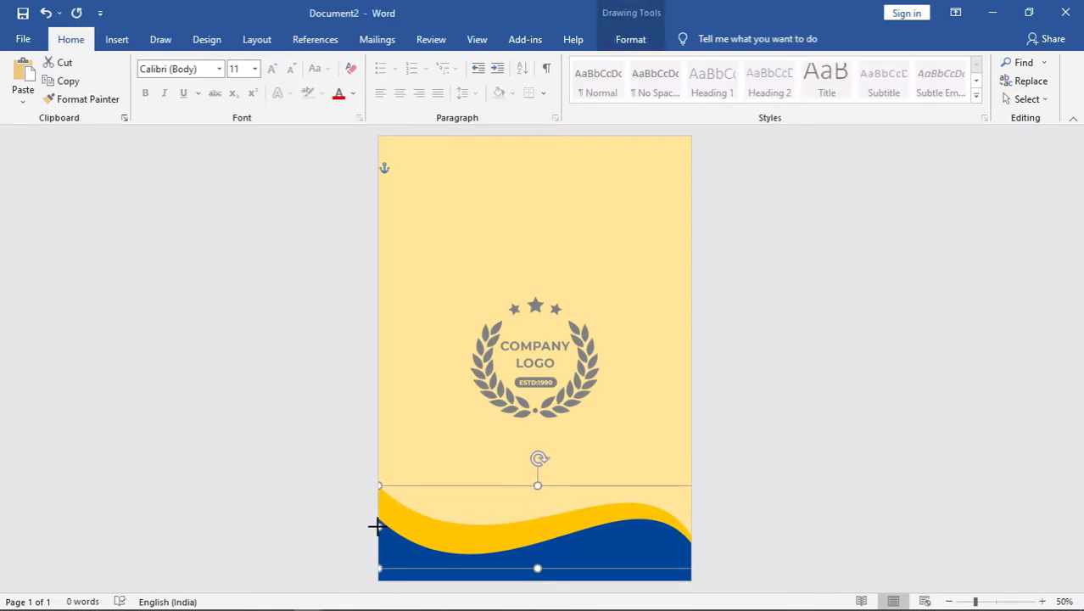
pyautogui.click(792, 512)
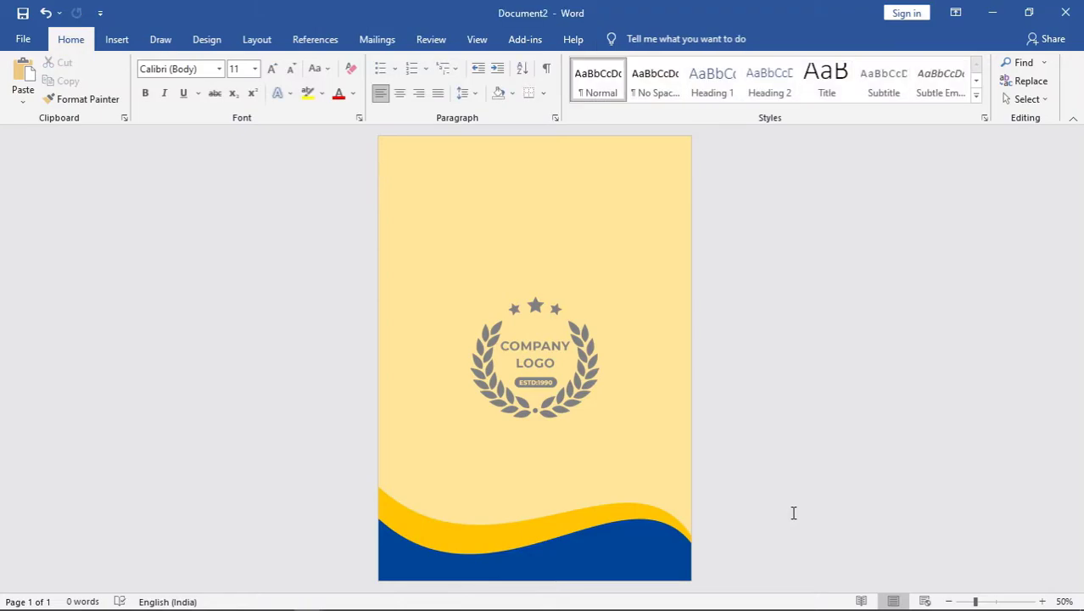
pyautogui.click(405, 520)
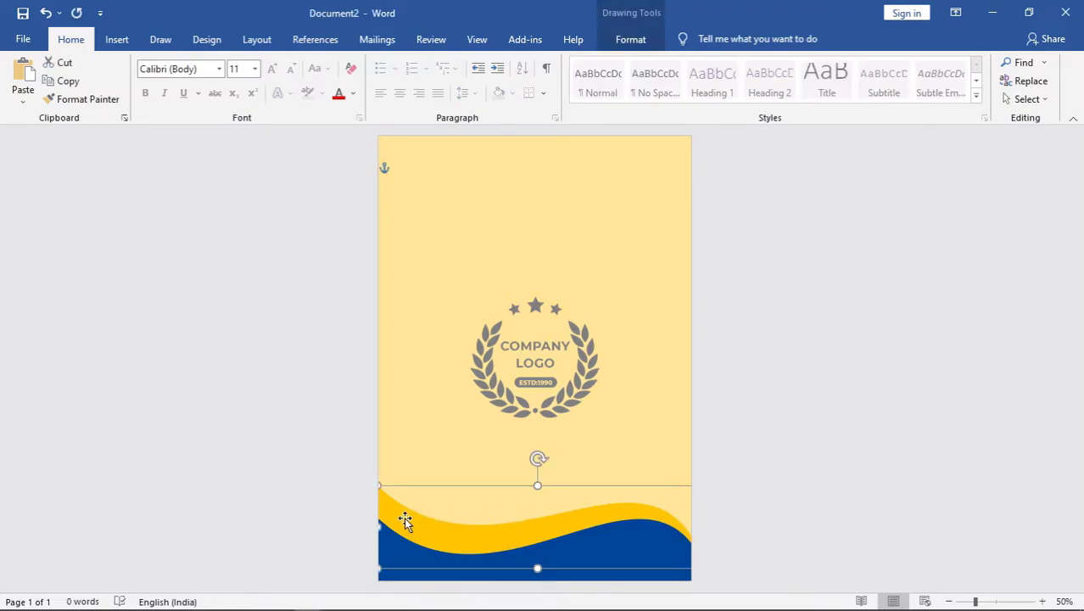
# Draw a Flowchart: Manual Input shape about 11.5 cm wide and 4.8 cm high over the watermark and flip it horizontally
pyautogui.click(117, 39)
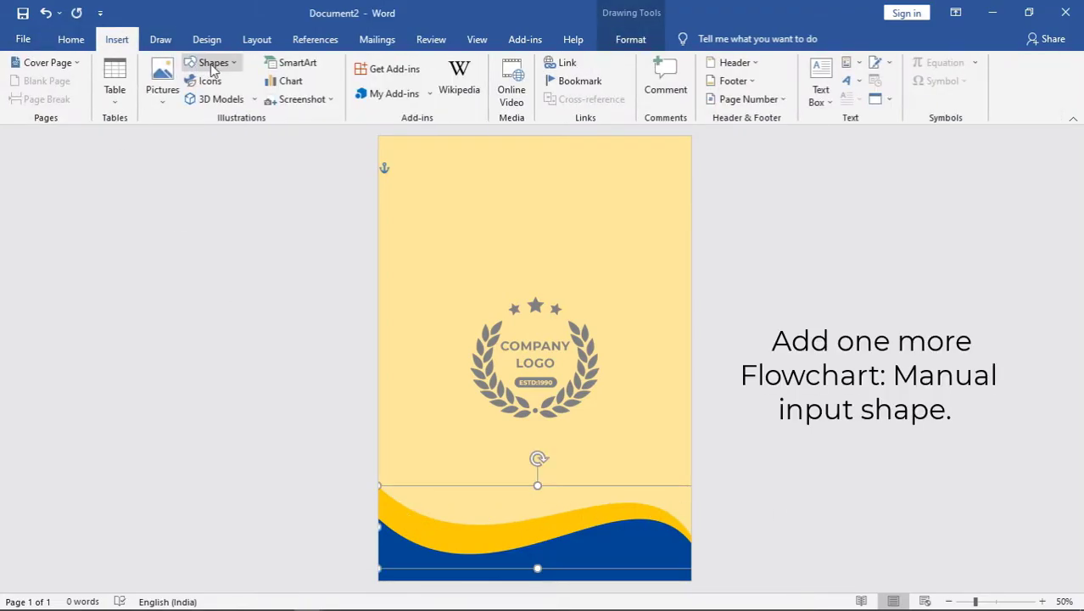
pyautogui.click(213, 63)
pyautogui.click(315, 392)
pyautogui.moveTo(456, 309); pyautogui.dragTo(629, 383)
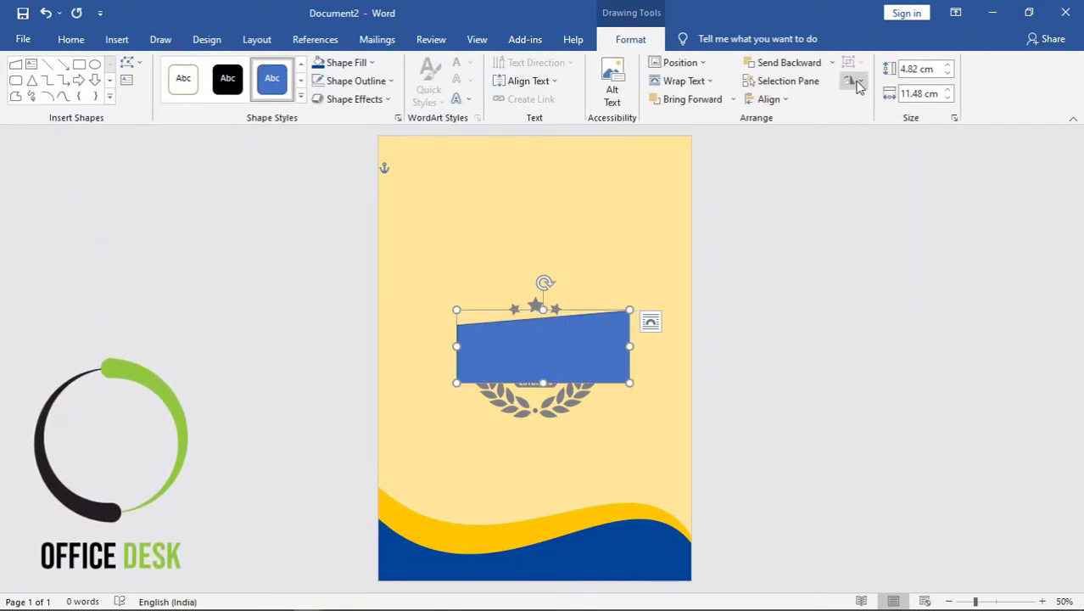
pyautogui.click(855, 82)
pyautogui.click(886, 159)
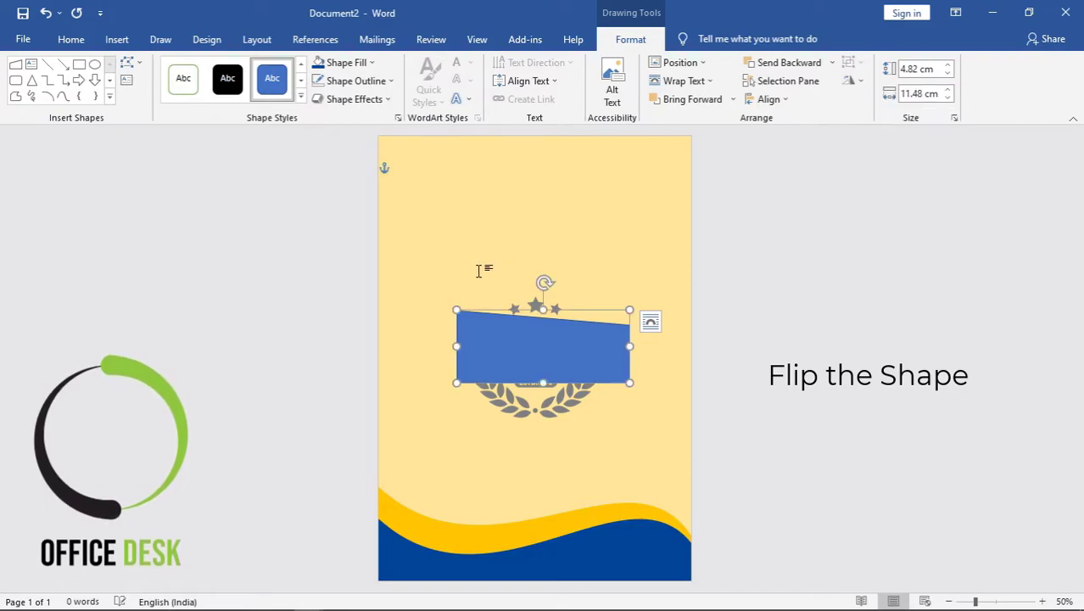
# Edit the new shape's points to curve its top edge downward and raise the top-left point, making it about 7 cm high
pyautogui.click(131, 64)
pyautogui.click(161, 104)
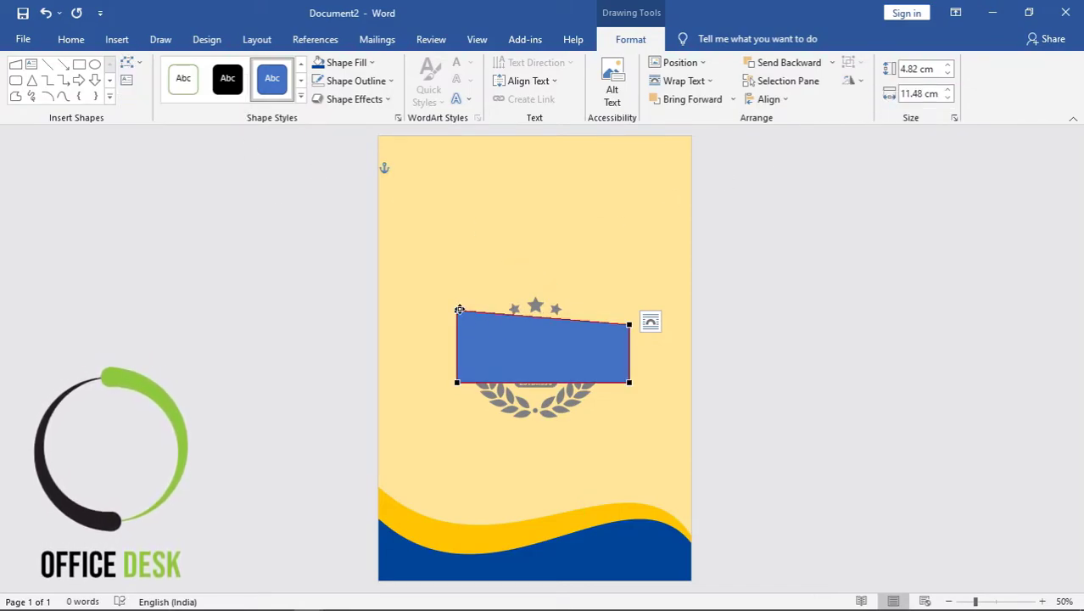
pyautogui.moveTo(514, 316); pyautogui.dragTo(514, 354)
pyautogui.click(625, 326)
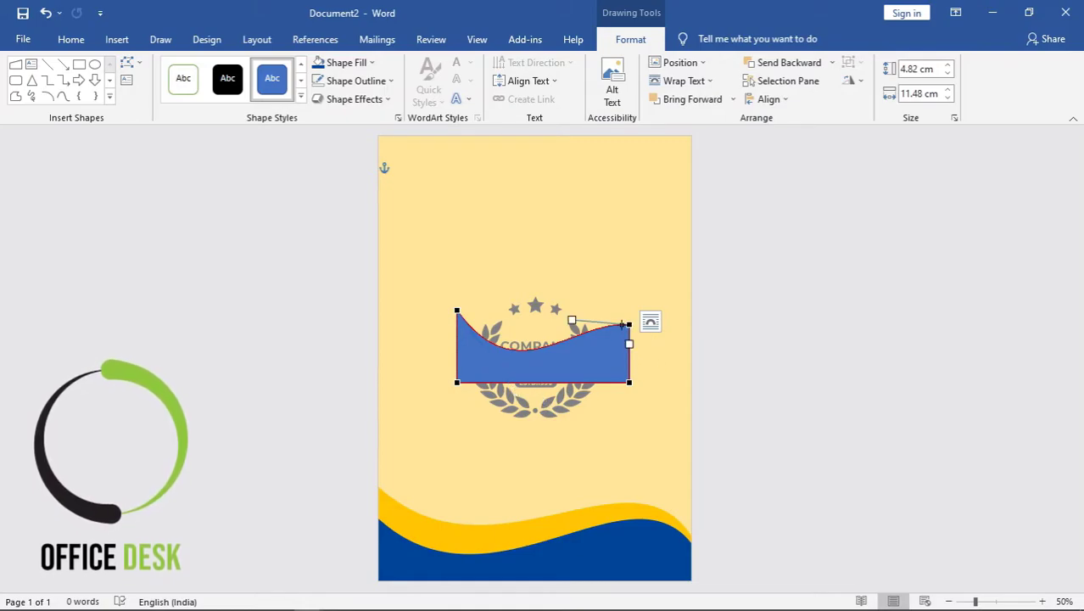
pyautogui.moveTo(570, 318); pyautogui.dragTo(573, 342)
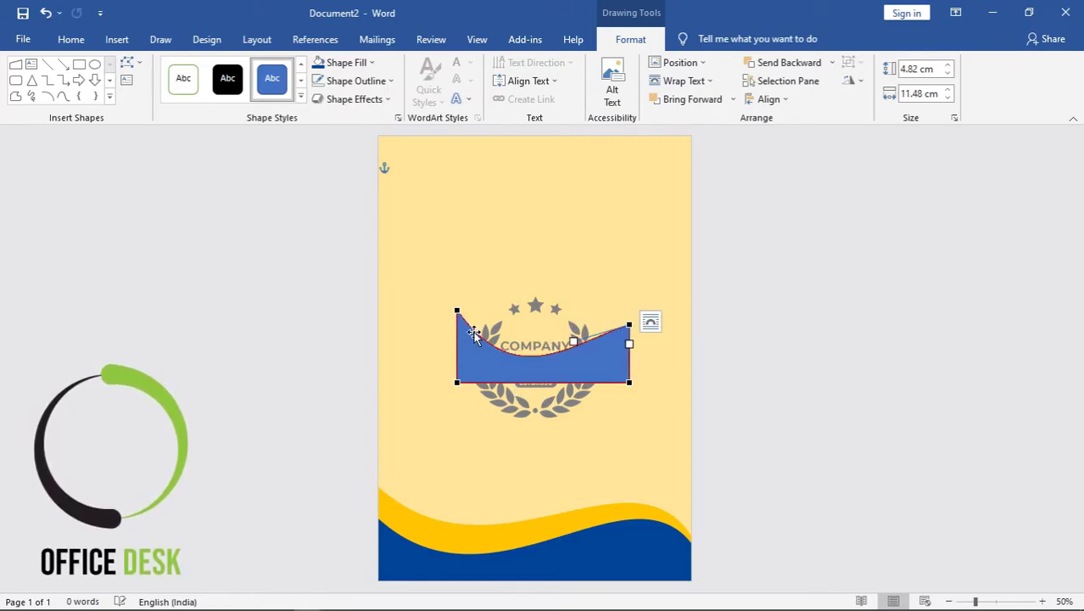
pyautogui.moveTo(457, 312); pyautogui.dragTo(456, 279)
pyautogui.moveTo(516, 362); pyautogui.dragTo(507, 366)
pyautogui.moveTo(628, 326); pyautogui.dragTo(628, 330)
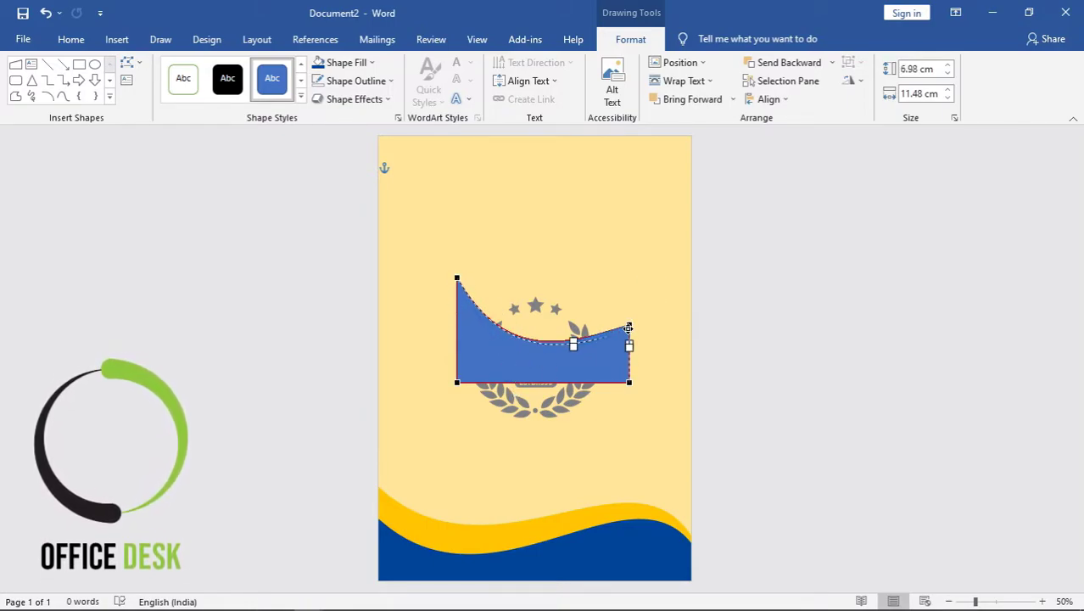
pyautogui.click(777, 392)
# Move the curved shape to the page's left edge over the waves and send it to the back
pyautogui.moveTo(481, 351)
pyautogui.mouseDown()
pyautogui.moveTo(416, 486)
pyautogui.moveTo(387, 505)
pyautogui.mouseUp()
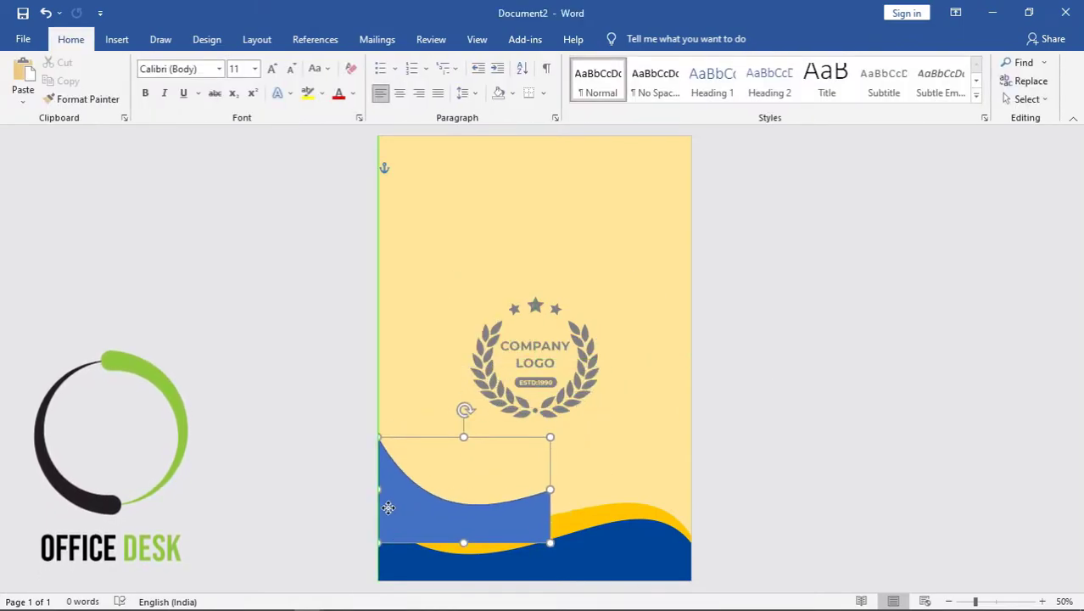
pyautogui.rightClick(495, 518)
pyautogui.click(549, 372)
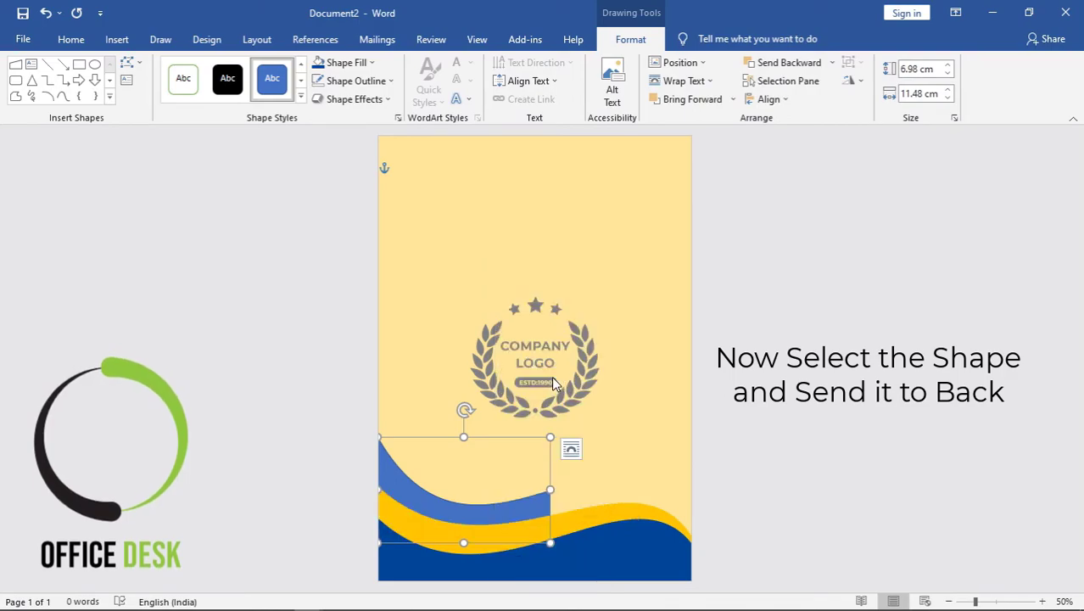
# Fill the curved shape with the recent dark navy colour and remove its outline
pyautogui.click(346, 63)
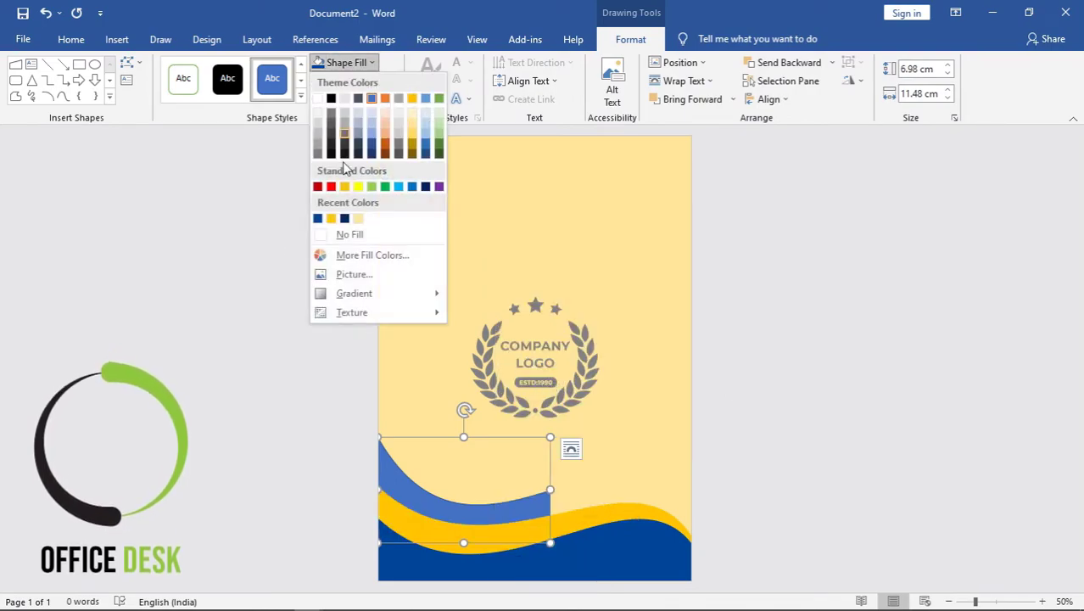
pyautogui.click(345, 219)
pyautogui.click(356, 80)
pyautogui.click(358, 253)
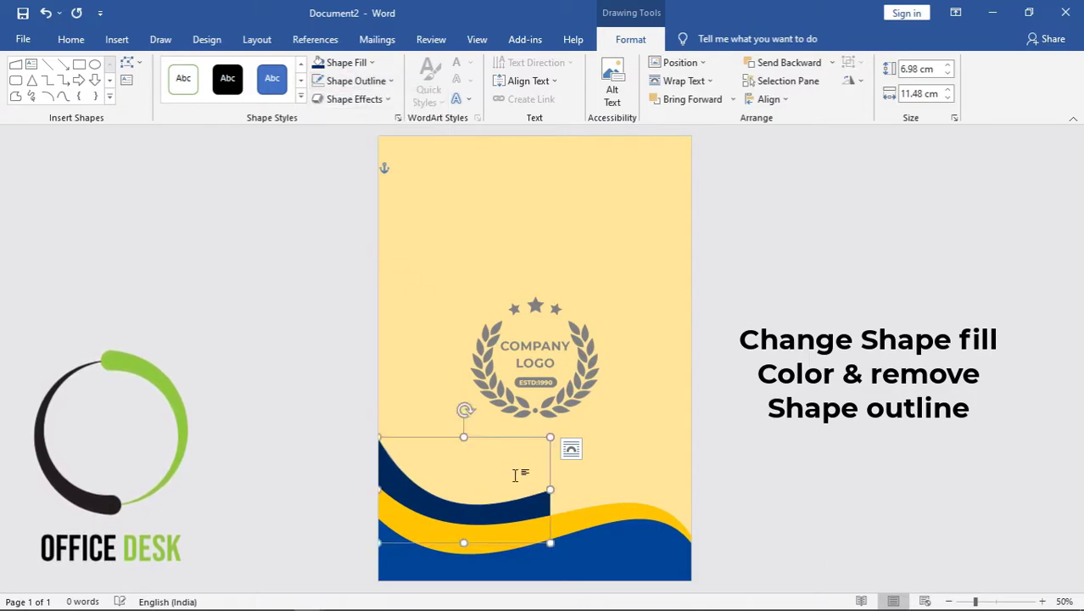
# Widen the navy shape to the right and adjust its height and position so it tapers out behind the gold wave
pyautogui.moveTo(548, 491); pyautogui.dragTo(644, 491)
pyautogui.moveTo(510, 435); pyautogui.dragTo(506, 411)
pyautogui.moveTo(423, 432); pyautogui.dragTo(422, 425)
pyautogui.click(785, 456)
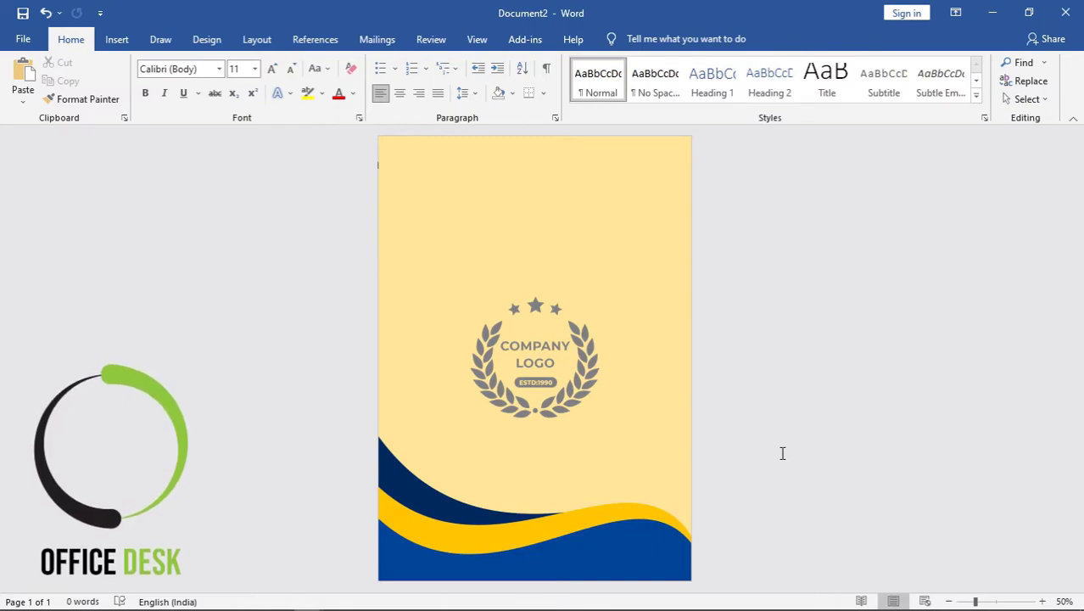
# Draw an oval over the right part of the waves, set its height and width to 5 cm, and nudge it into place
pyautogui.click(116, 39)
pyautogui.click(214, 63)
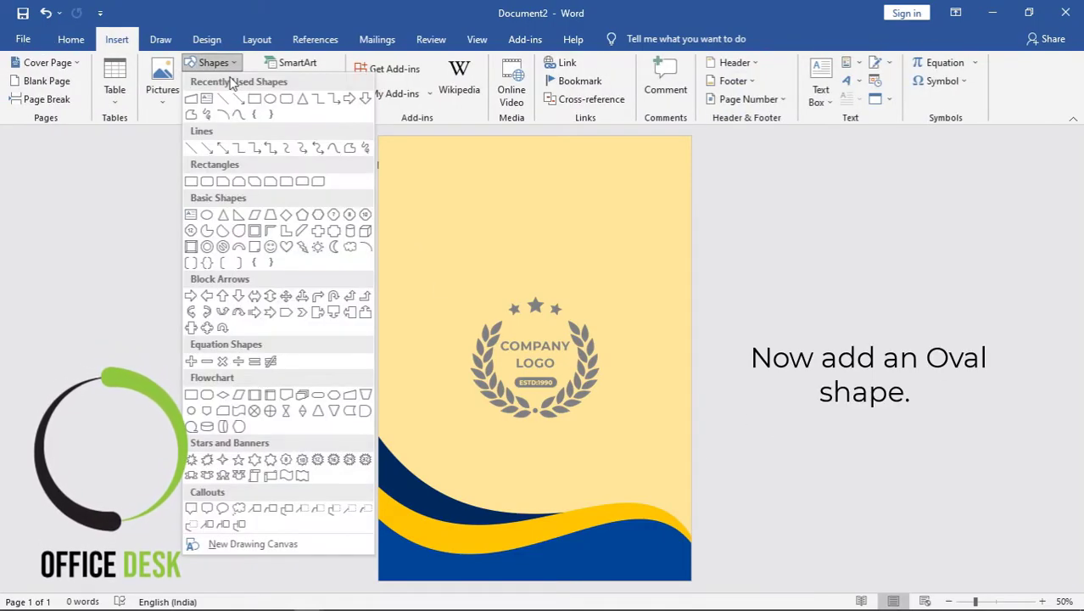
pyautogui.click(270, 99)
pyautogui.moveTo(587, 480); pyautogui.dragTo(666, 560)
pyautogui.click(907, 71)
pyautogui.write('5')
pyautogui.press('Tab')
pyautogui.write('5')
pyautogui.press('Return')
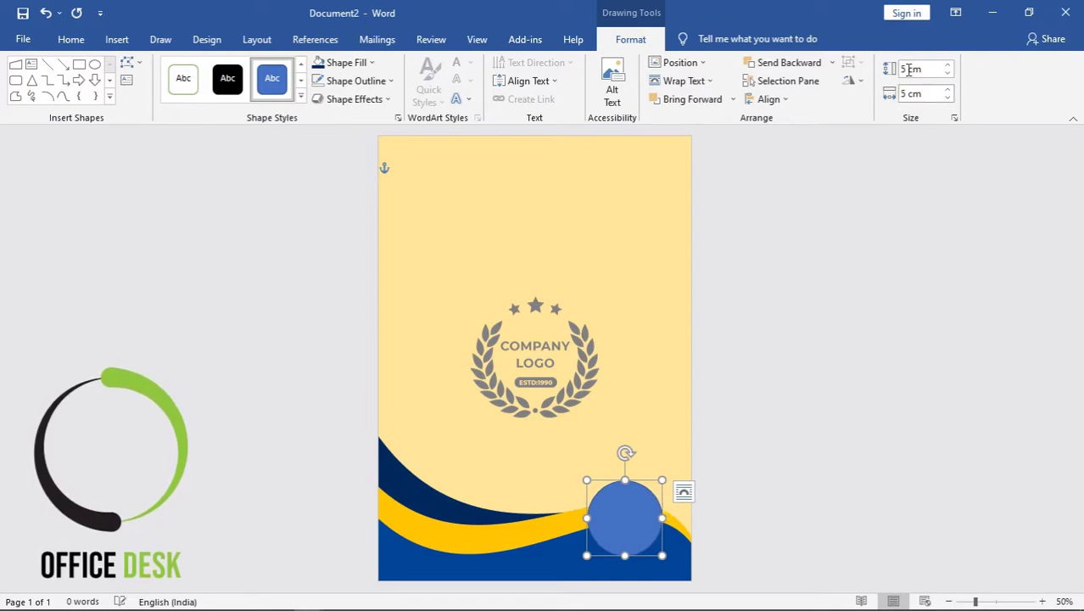
pyautogui.moveTo(629, 506); pyautogui.dragTo(628, 504)
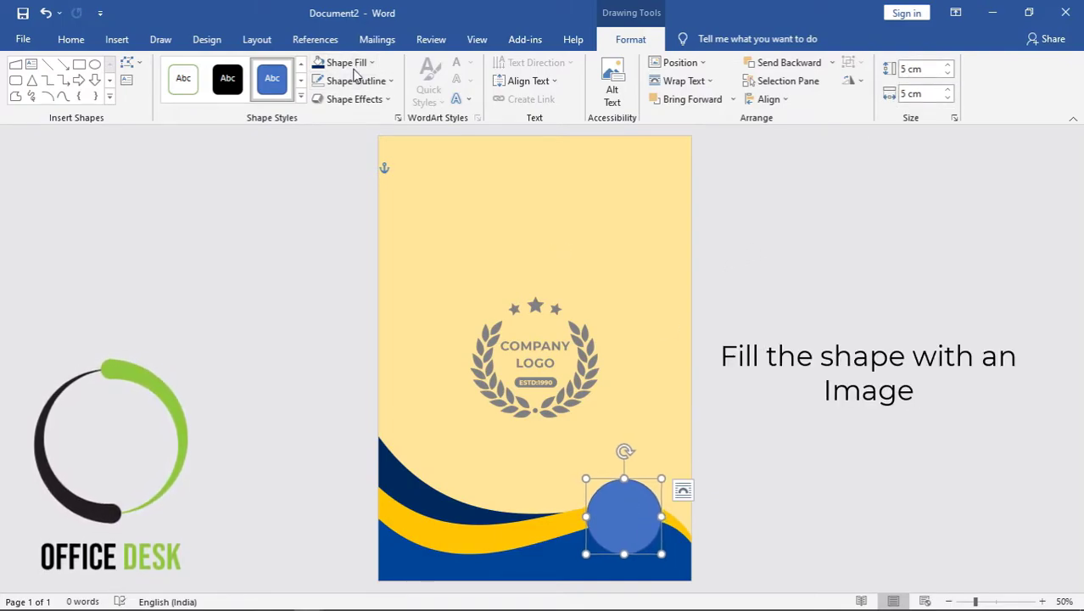
# Fill the circle with the handshake picture file h from the computer
pyautogui.click(356, 71)
pyautogui.click(383, 267)
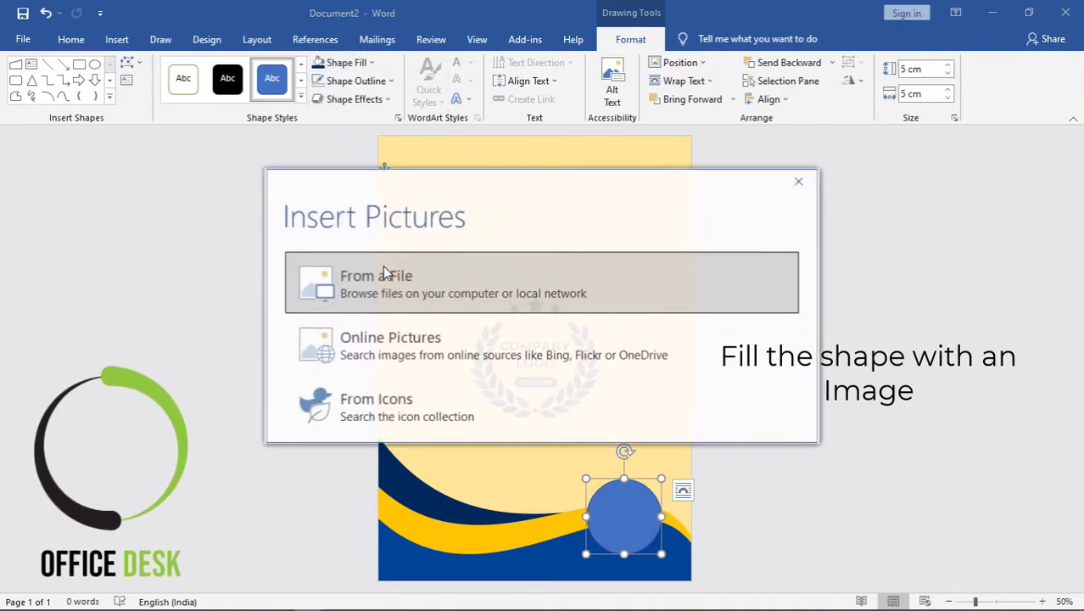
pyautogui.click(402, 279)
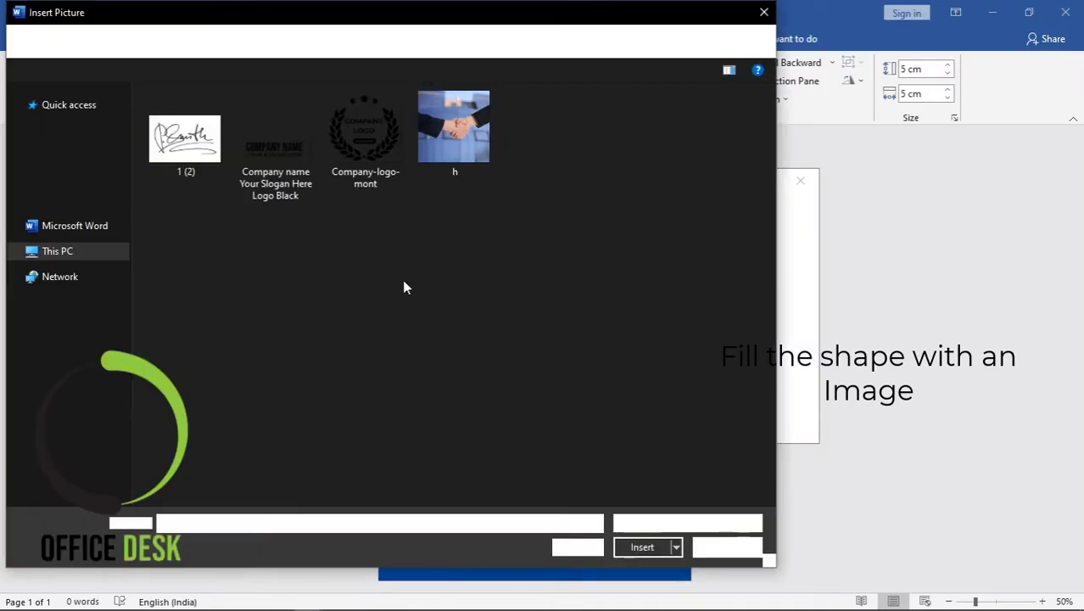
pyautogui.click(422, 142)
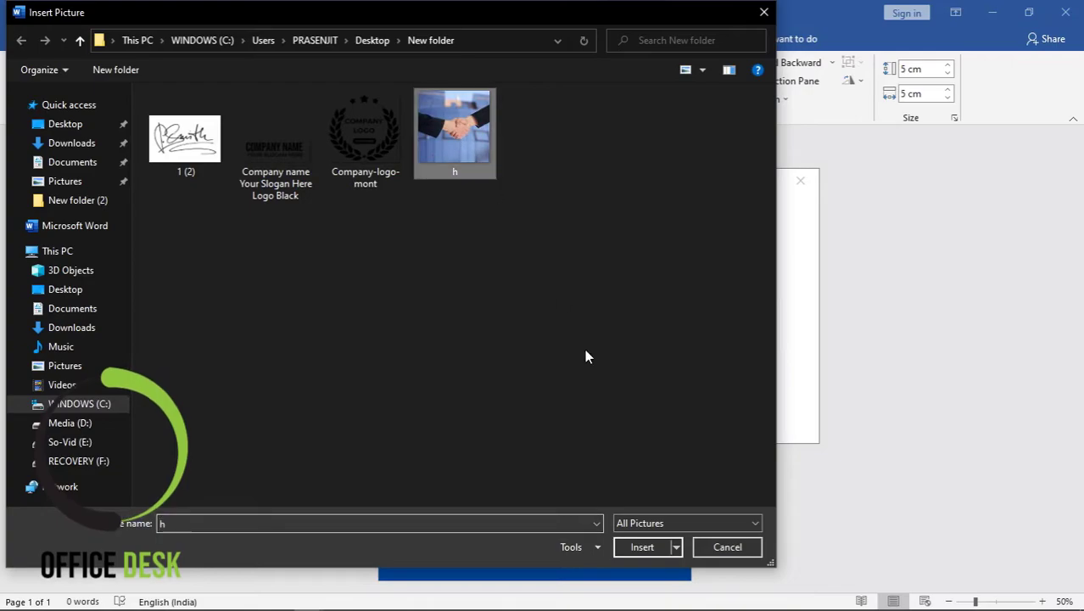
pyautogui.click(643, 546)
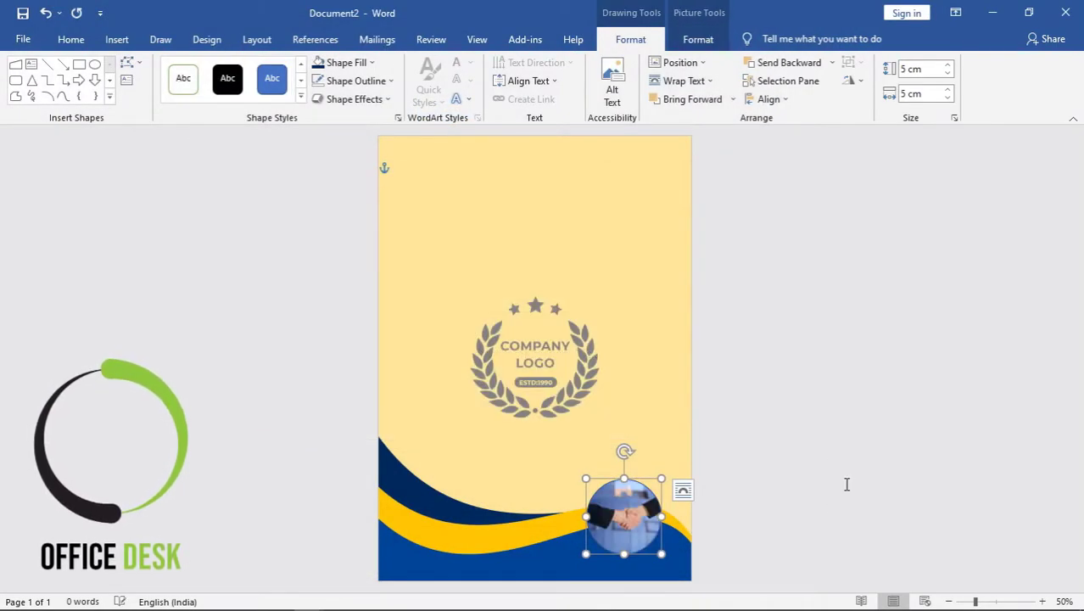
pyautogui.click(848, 484)
# Give the picture circle an outline in the recent gold colour with a 6 pt weight
pyautogui.click(642, 504)
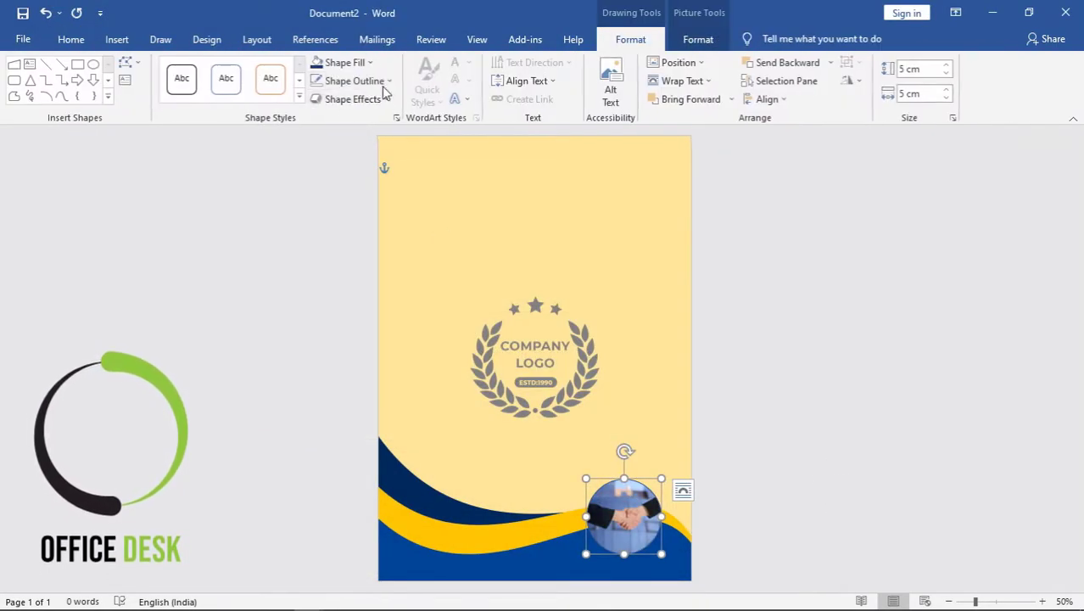
pyautogui.click(357, 81)
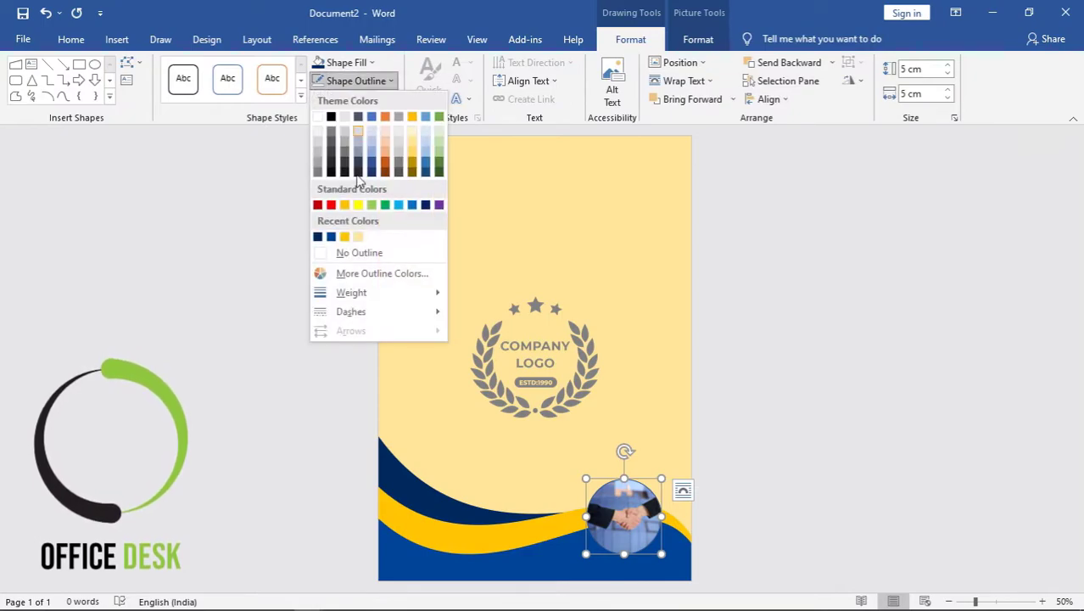
pyautogui.click(344, 237)
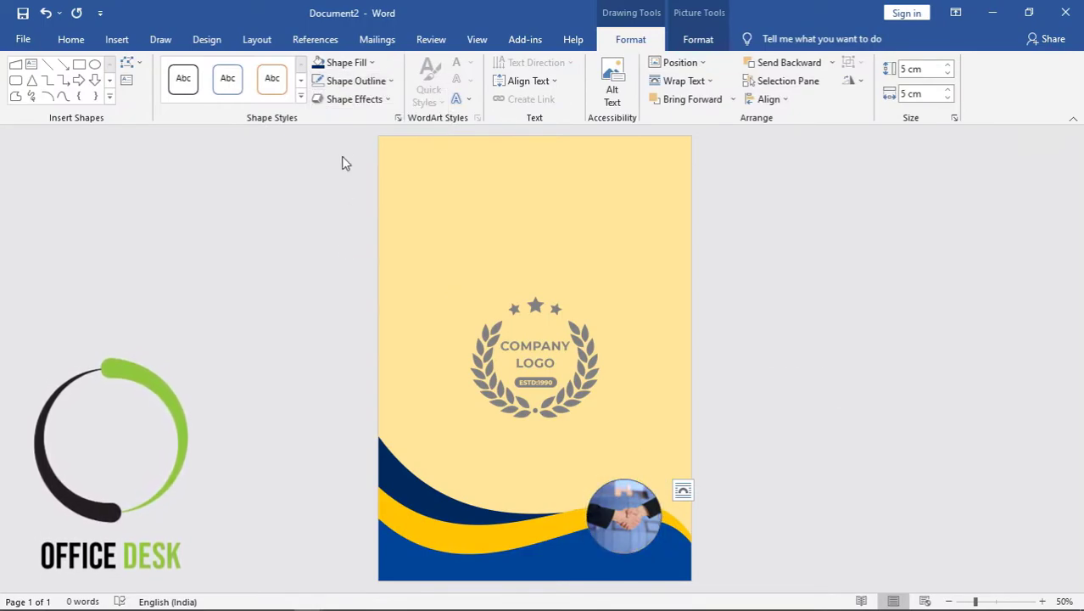
pyautogui.click(354, 80)
pyautogui.moveTo(365, 299)
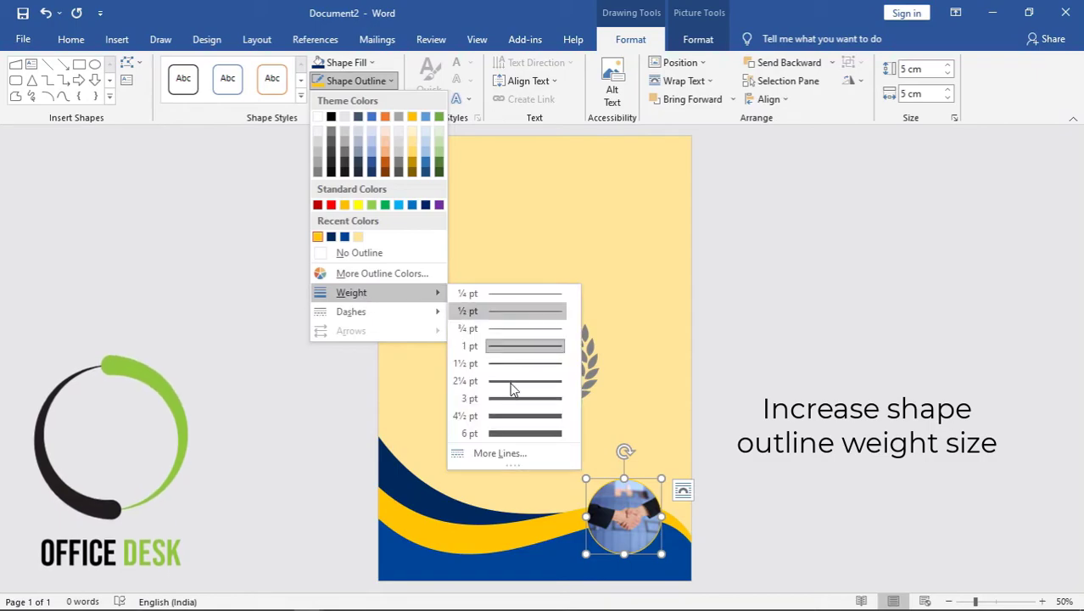
pyautogui.click(524, 434)
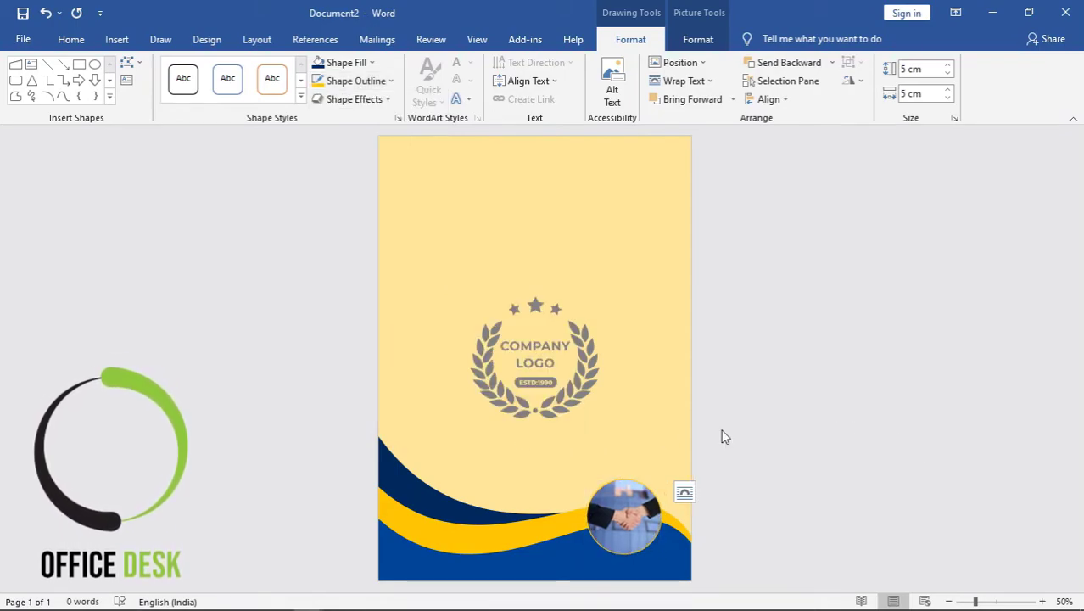
pyautogui.click(942, 438)
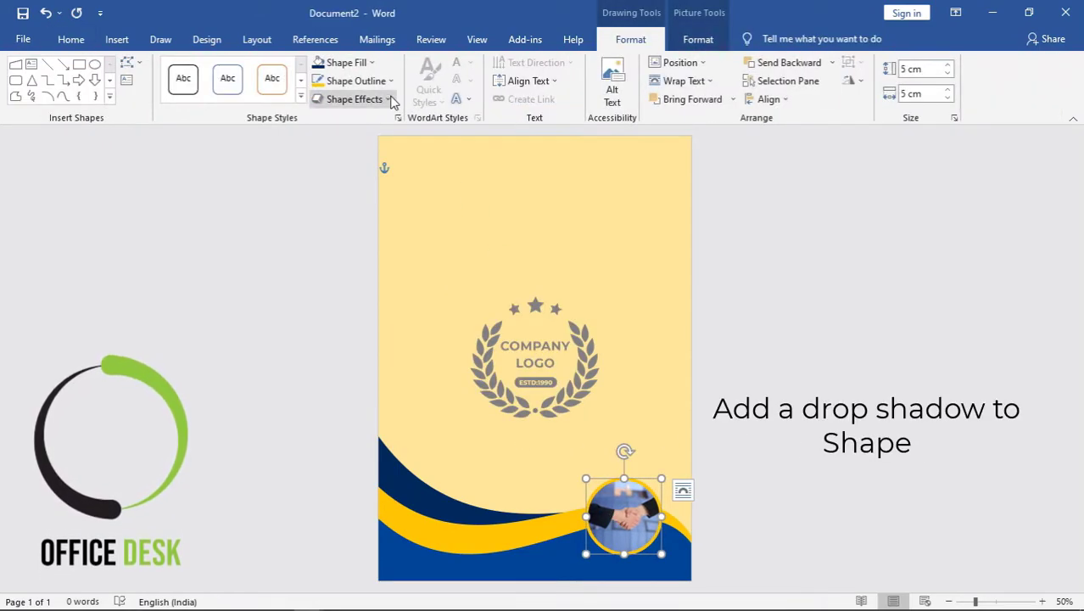
# Add a centred outer shadow to the picture circle
pyautogui.click(378, 99)
pyautogui.moveTo(386, 167)
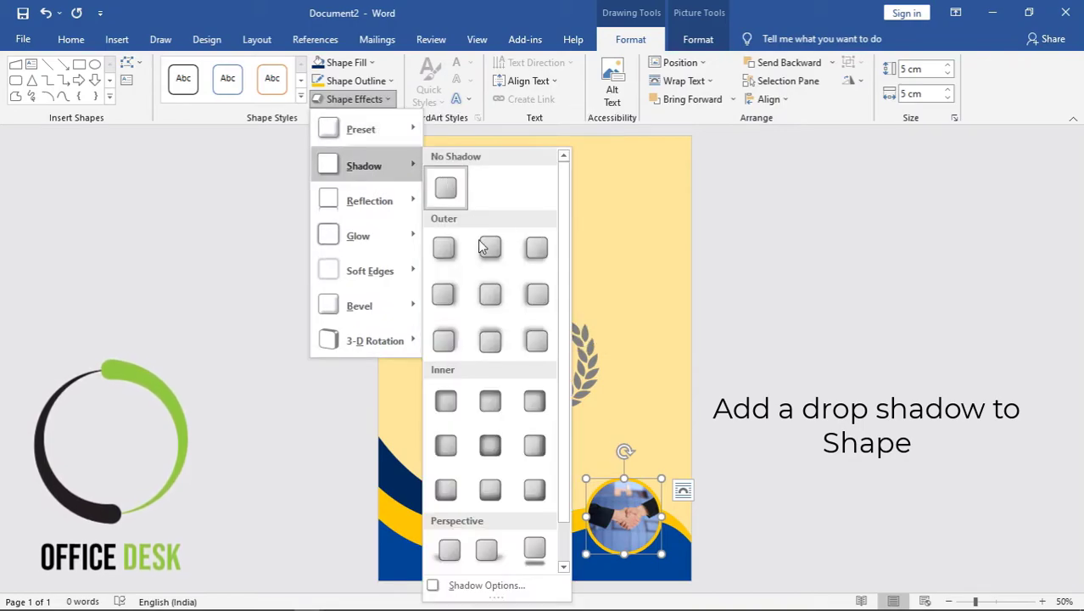
pyautogui.click(491, 292)
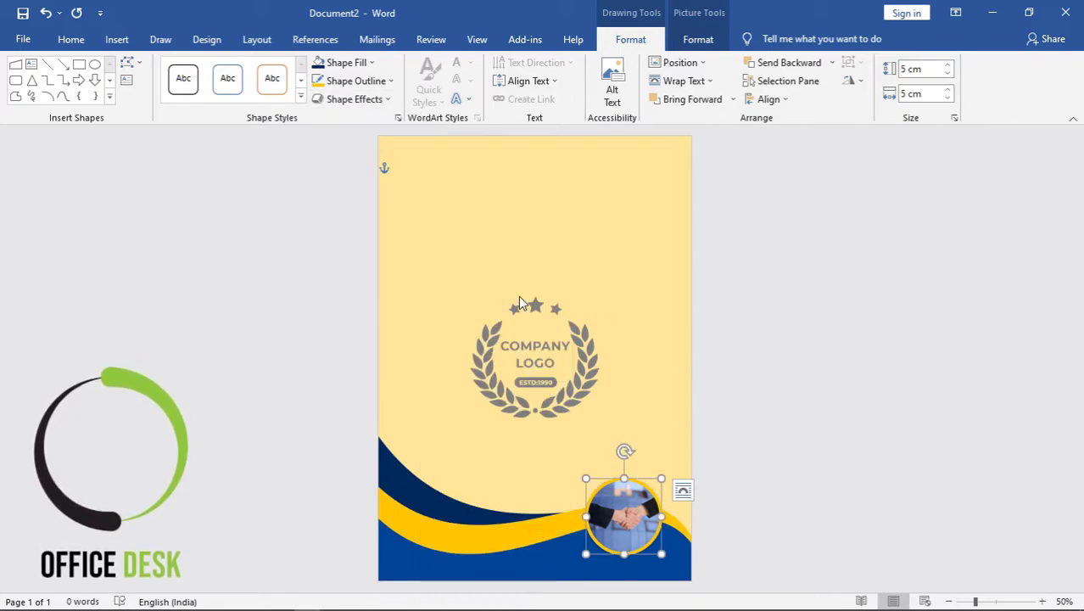
pyautogui.click(831, 373)
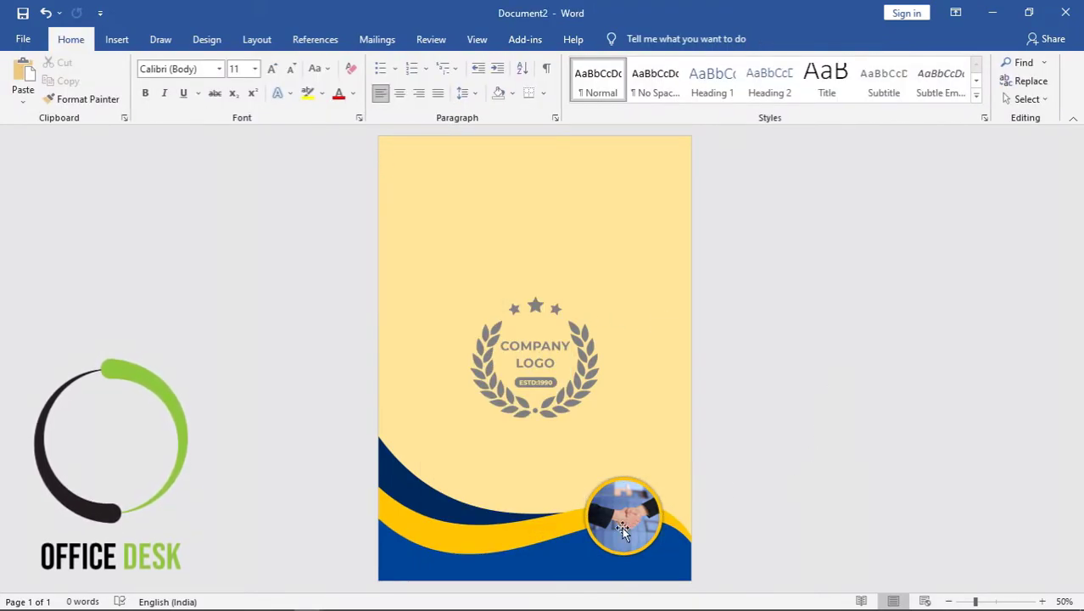
# Select the blue, gold and navy waves together and nudge them slightly down the page
pyautogui.click(591, 568)
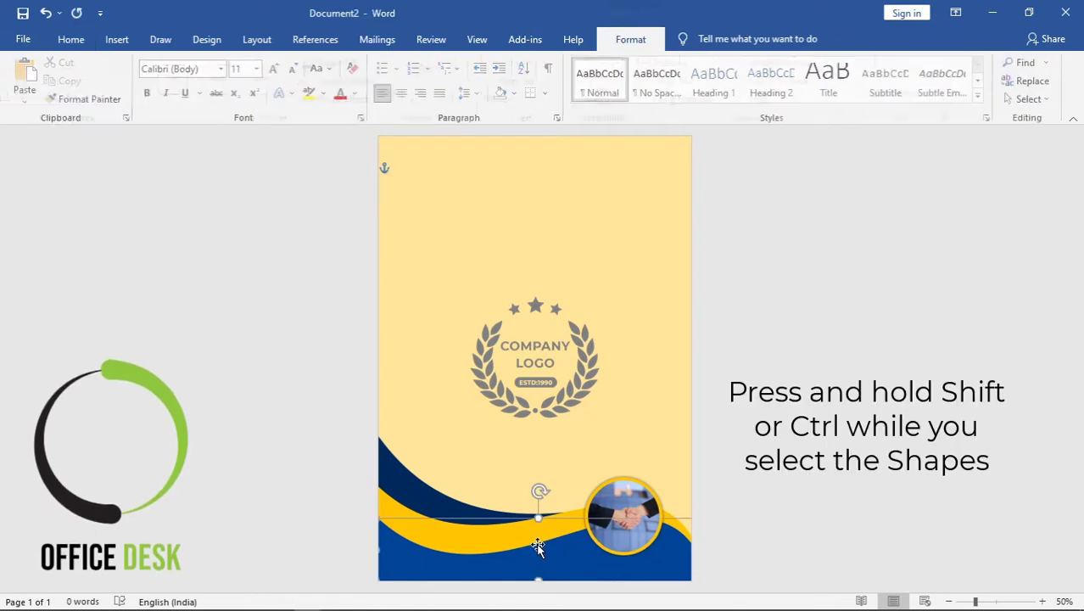
pyautogui.keyDown('shift'); pyautogui.click(495, 532); pyautogui.keyUp('shift')
pyautogui.keyDown('shift'); pyautogui.click(390, 474); pyautogui.keyUp('shift')
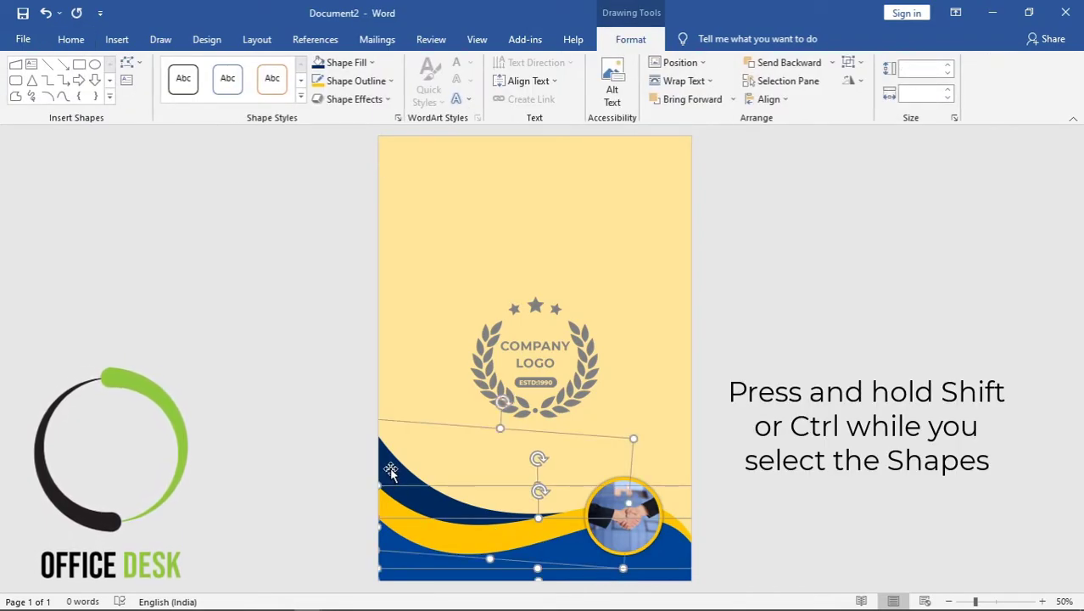
pyautogui.press('Down')
pyautogui.press('Down')
pyautogui.press('Down')
pyautogui.press('Down')
pyautogui.press('Down')
pyautogui.press('Down')
pyautogui.press('Down')
pyautogui.press('Down')
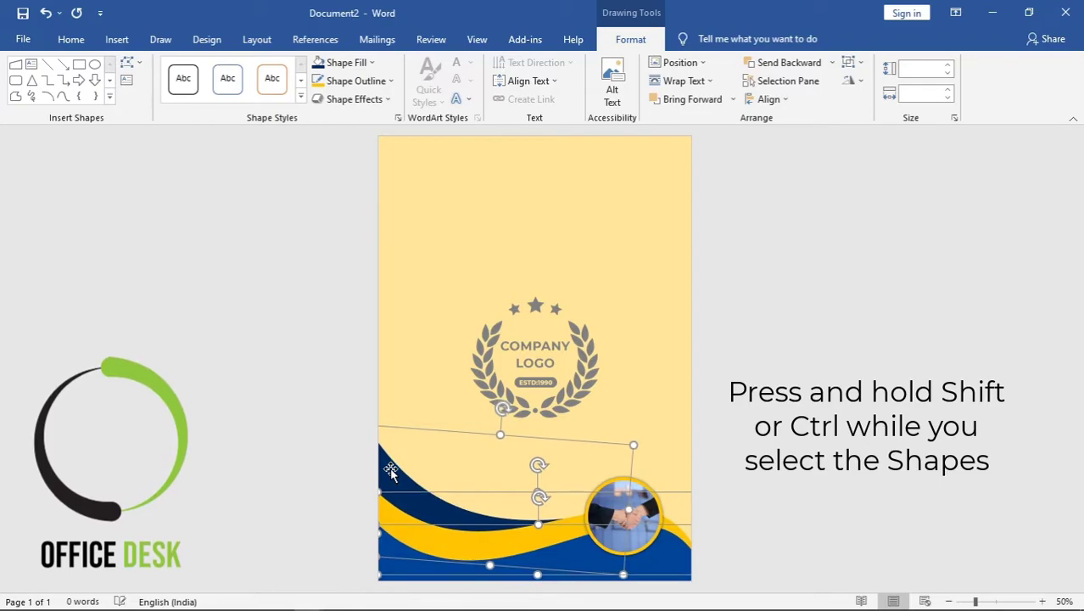
pyautogui.click(697, 461)
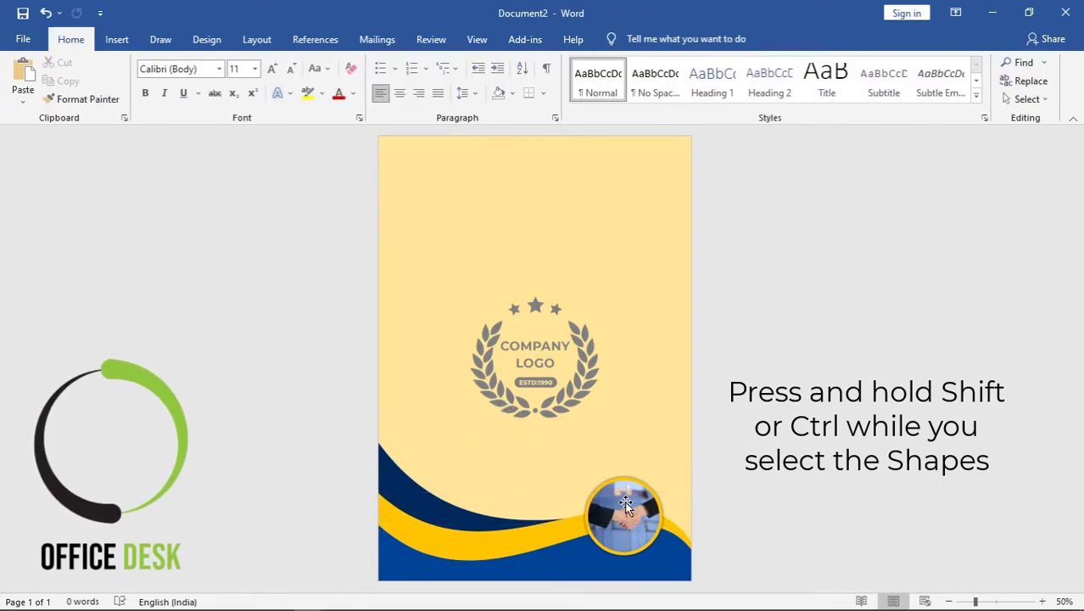
# Move the handshake picture circle slightly down and left so it sits on the lowered waves
pyautogui.click(632, 507)
pyautogui.click(826, 480)
pyautogui.moveTo(639, 521); pyautogui.dragTo(628, 509)
pyautogui.click(848, 501)
pyautogui.click(693, 501)
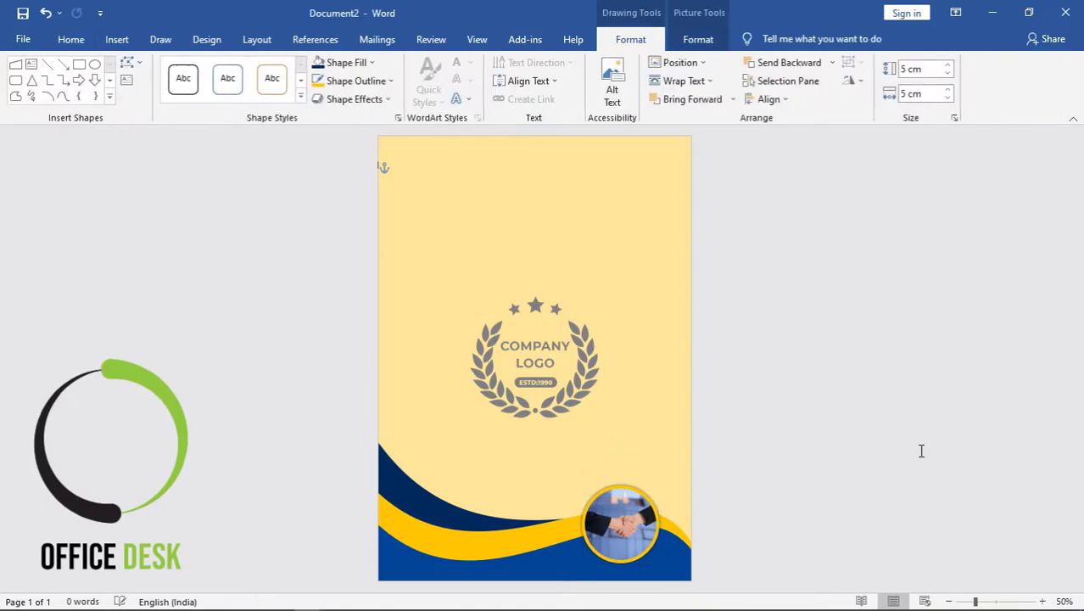
pyautogui.click(632, 514)
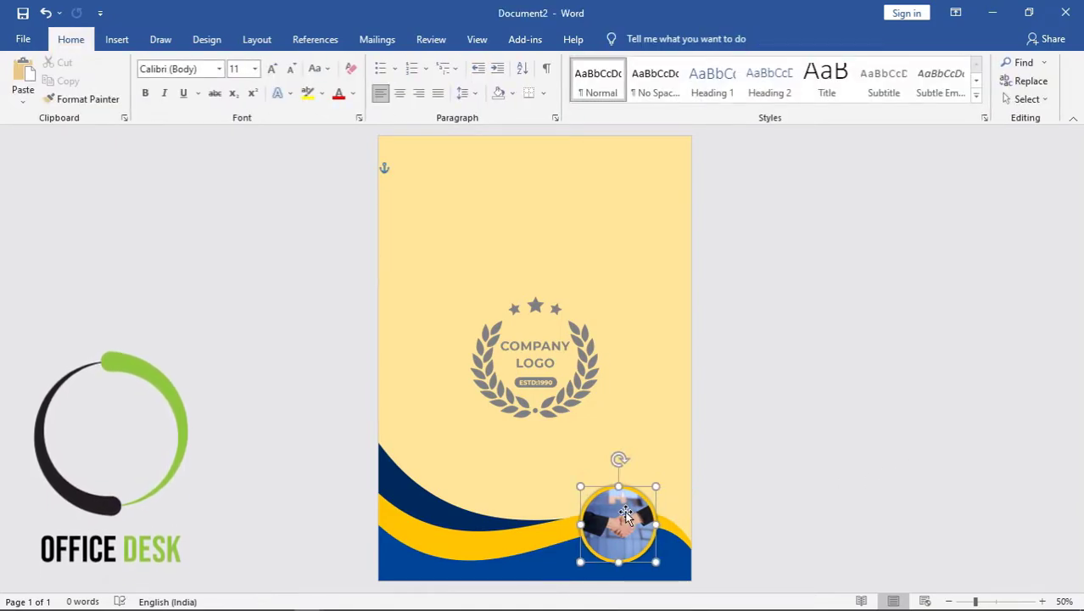
pyautogui.click(818, 505)
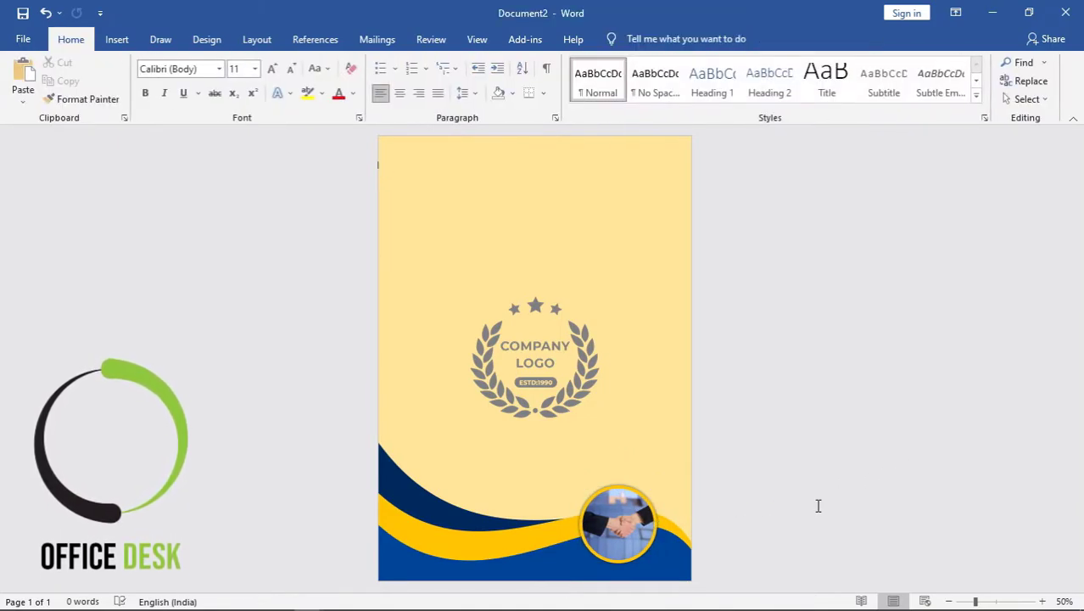
# Draw a rectangle about 3.76 cm high and 10.05 cm wide near the page's upper-left corner
pyautogui.click(117, 39)
pyautogui.click(213, 63)
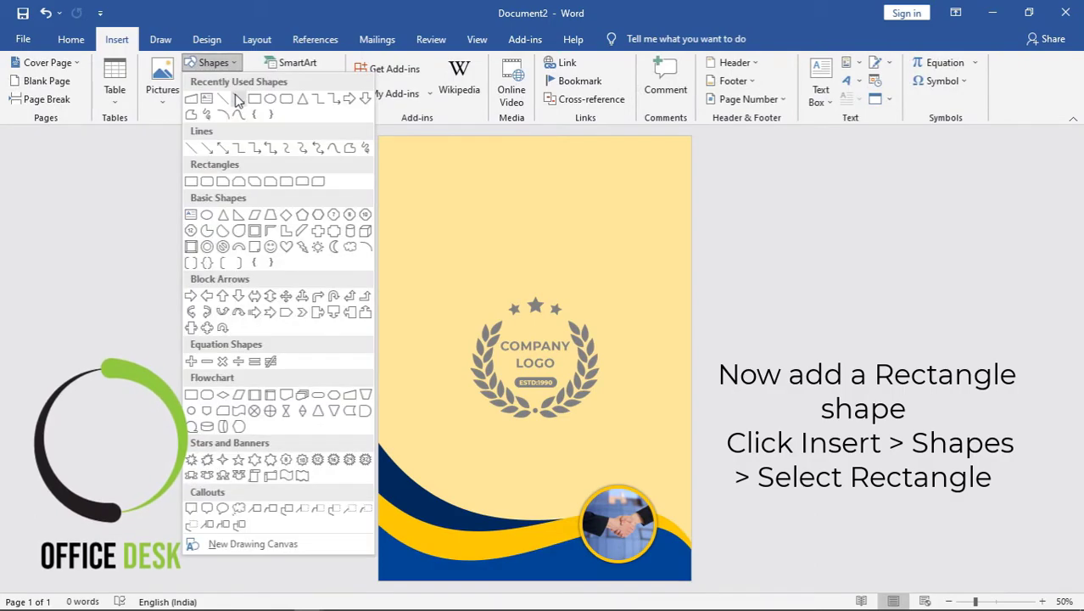
pyautogui.click(258, 100)
pyautogui.moveTo(394, 154); pyautogui.dragTo(544, 210)
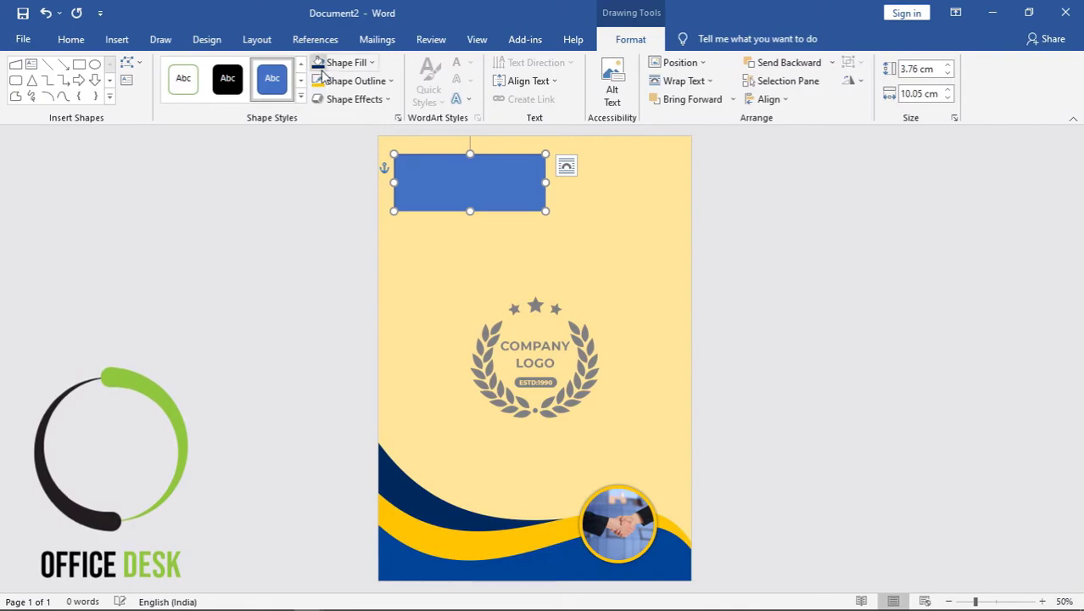
# Fill the rectangle with the picture file Company name Your Slogan Here Logo Black and remove its outline
pyautogui.click(343, 62)
pyautogui.click(394, 270)
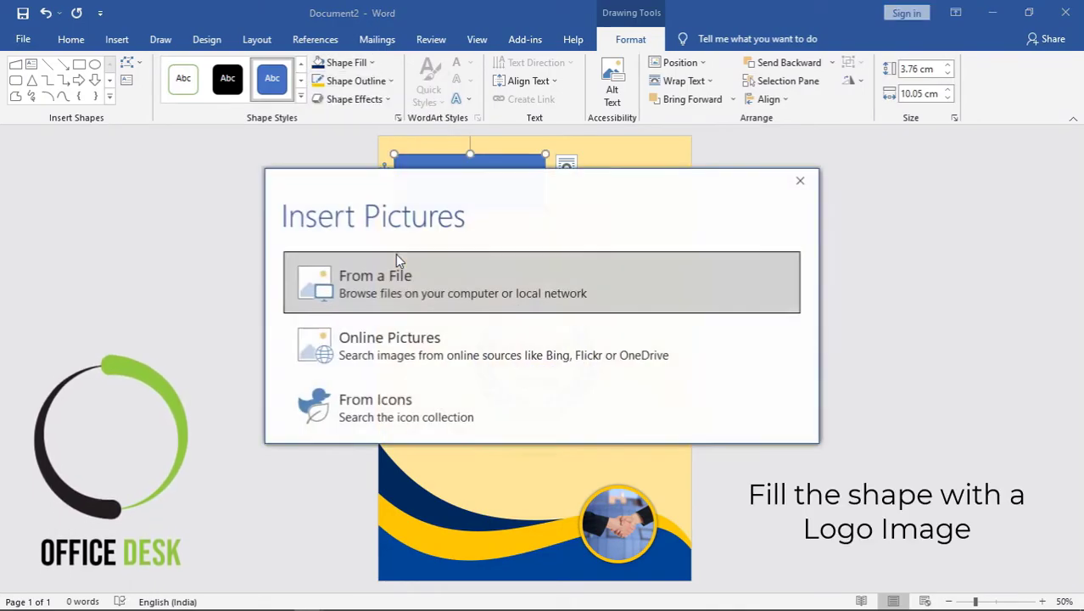
pyautogui.click(391, 262)
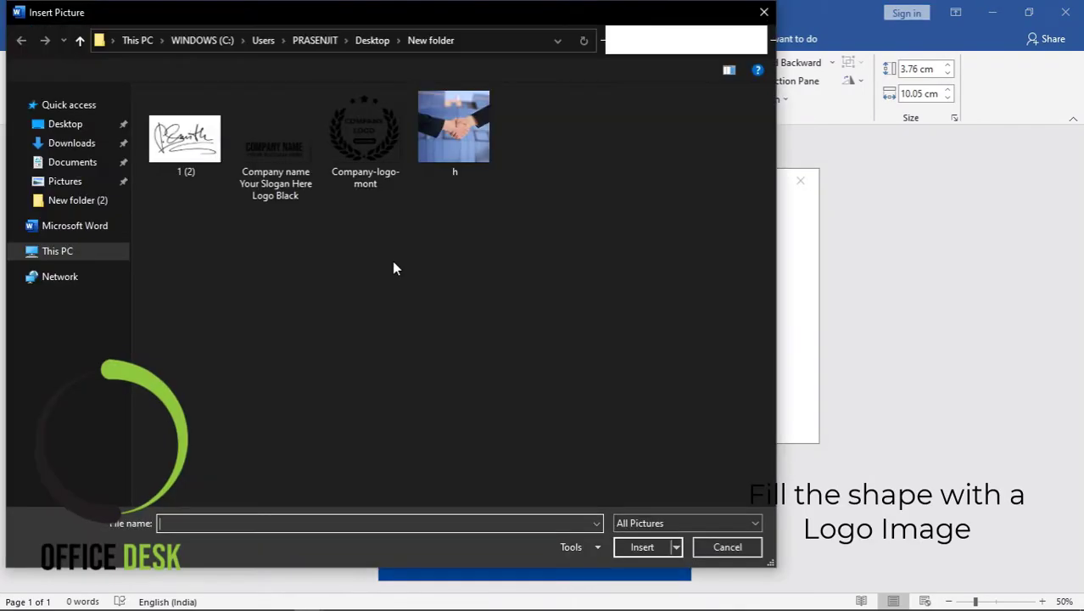
pyautogui.click(288, 159)
pyautogui.click(644, 547)
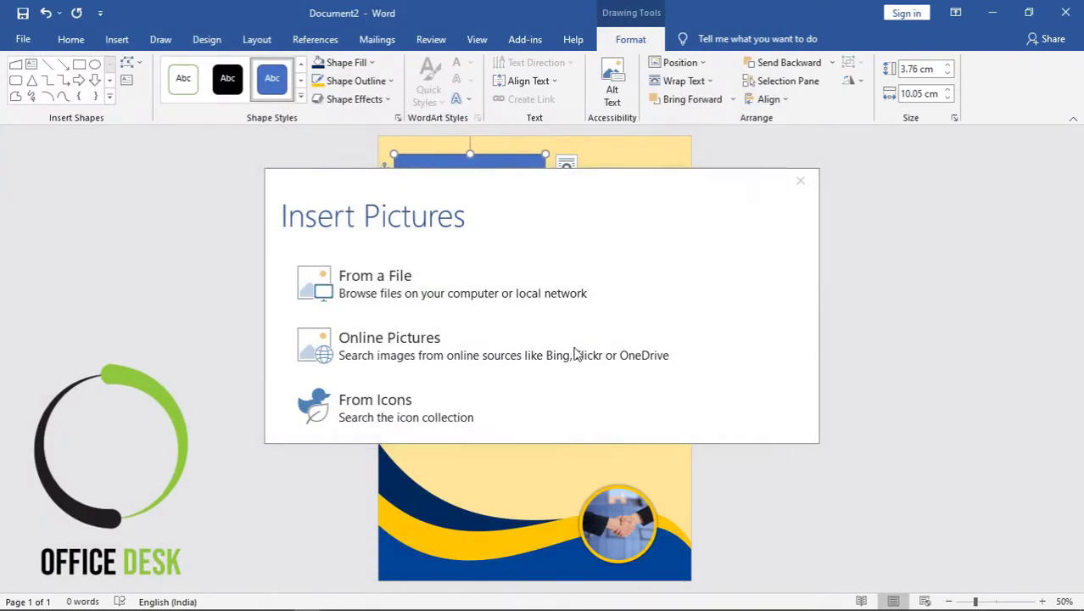
pyautogui.click(365, 83)
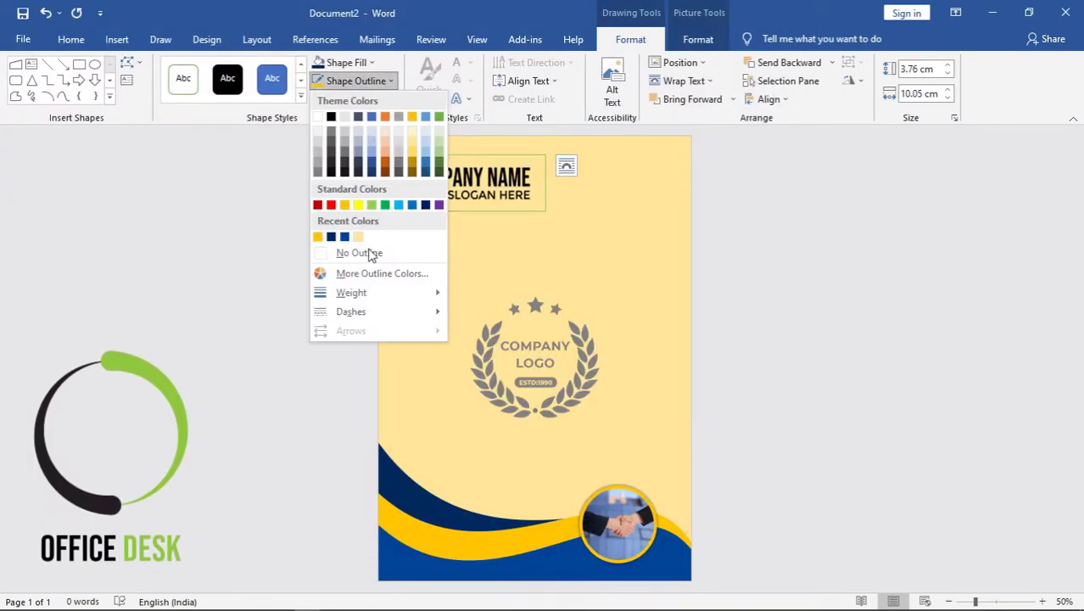
pyautogui.click(365, 246)
# Reduce the company name logo's height slightly and position it close to the page's upper-left corner
pyautogui.click(467, 208)
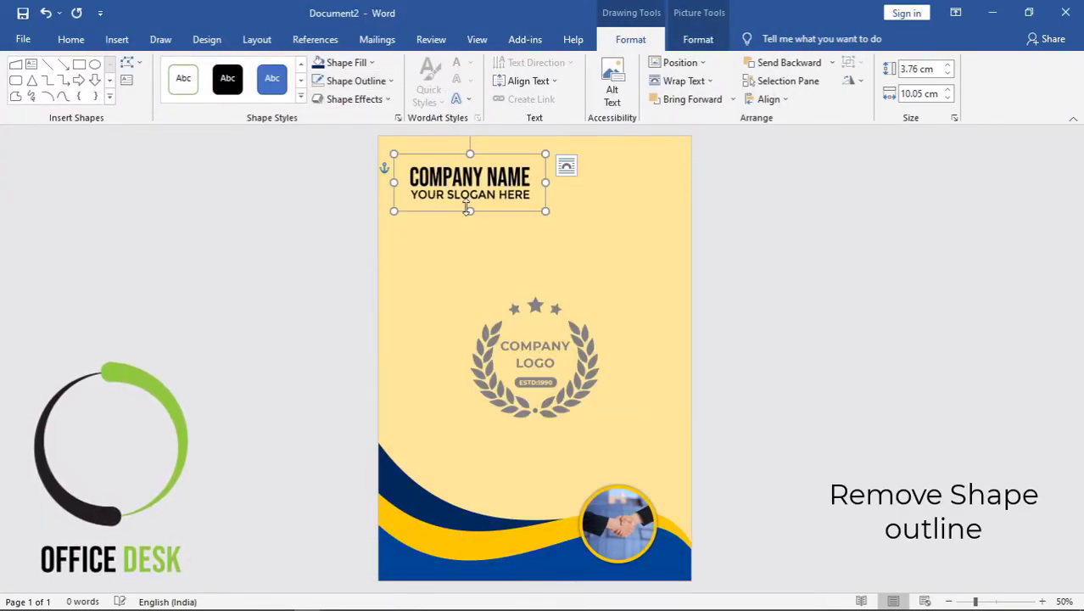
pyautogui.moveTo(467, 208); pyautogui.dragTo(473, 165)
pyautogui.click(848, 318)
pyautogui.click(464, 174)
pyautogui.moveTo(464, 174); pyautogui.dragTo(467, 176)
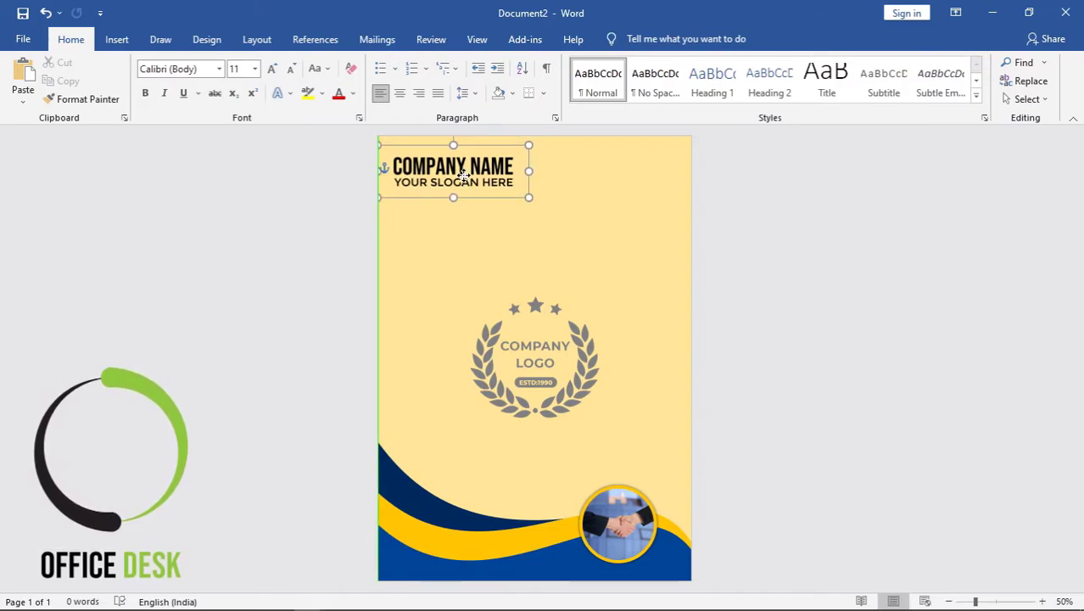
pyautogui.click(781, 259)
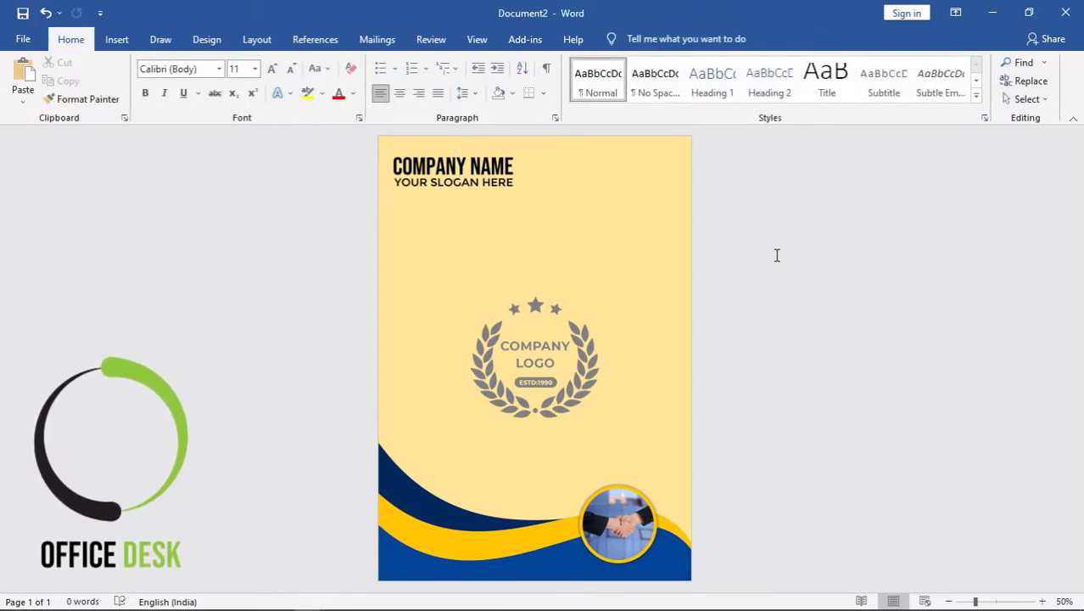
pyautogui.moveTo(449, 168); pyautogui.dragTo(451, 173)
pyautogui.click(762, 310)
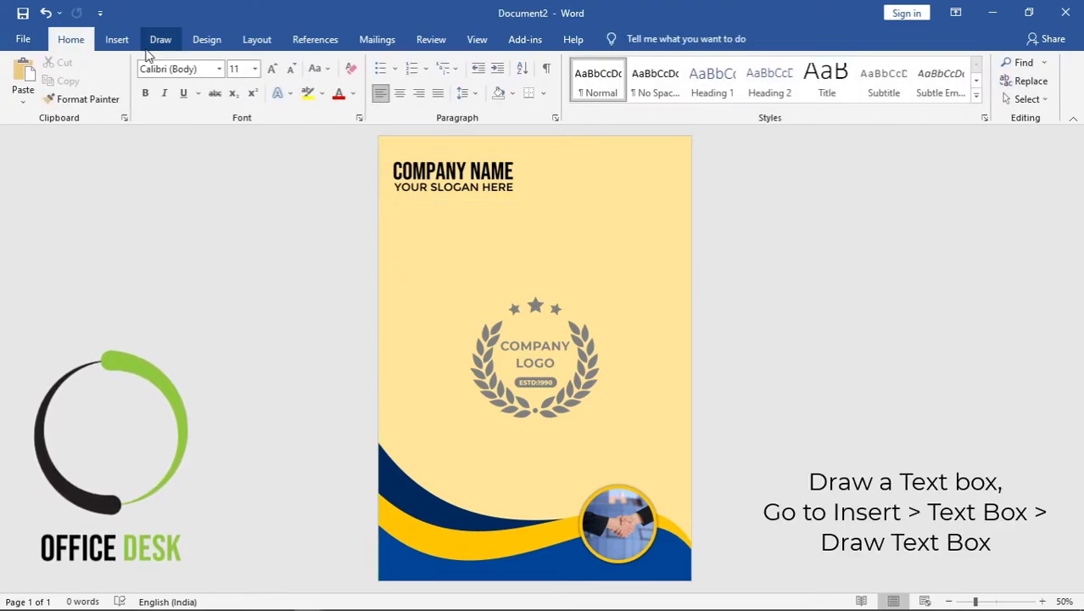
# Draw a text box about 4.45 cm high and 7.36 cm wide below the company slogan
pyautogui.click(115, 39)
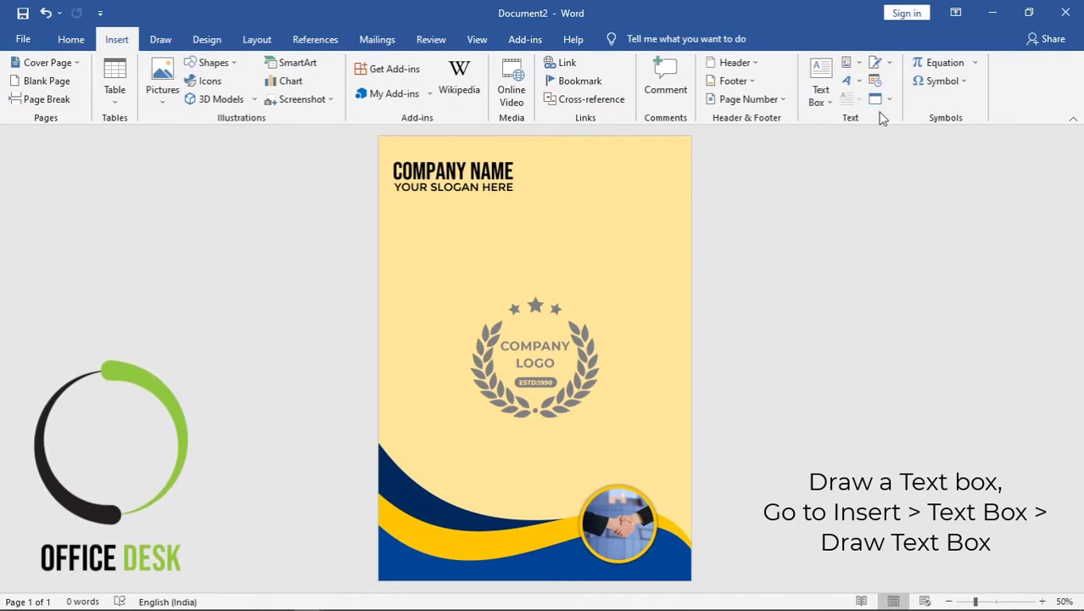
pyautogui.click(820, 85)
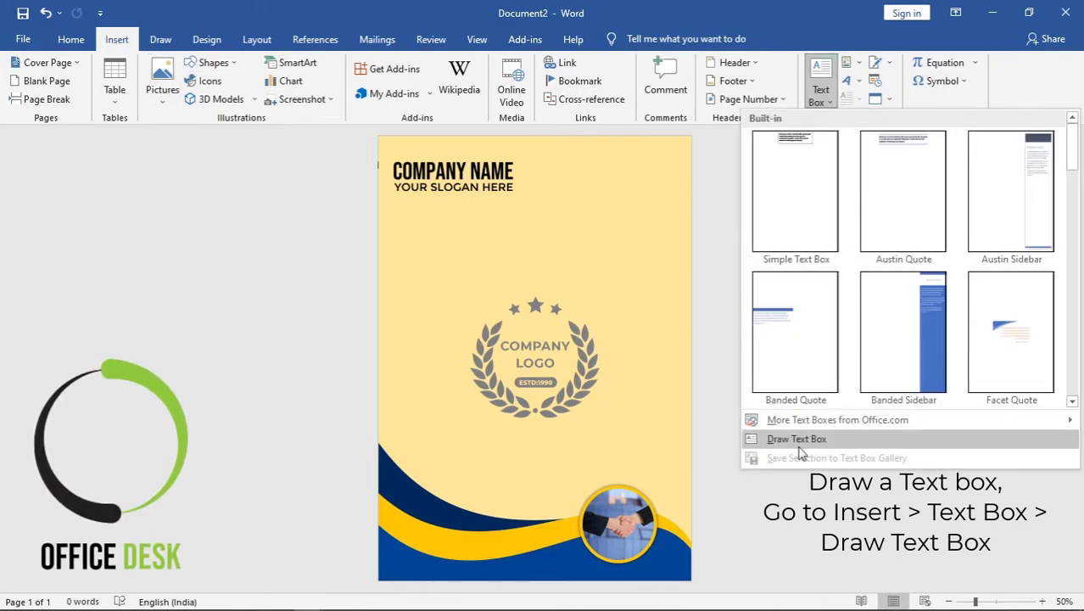
pyautogui.click(798, 441)
pyautogui.moveTo(444, 252); pyautogui.dragTo(509, 276)
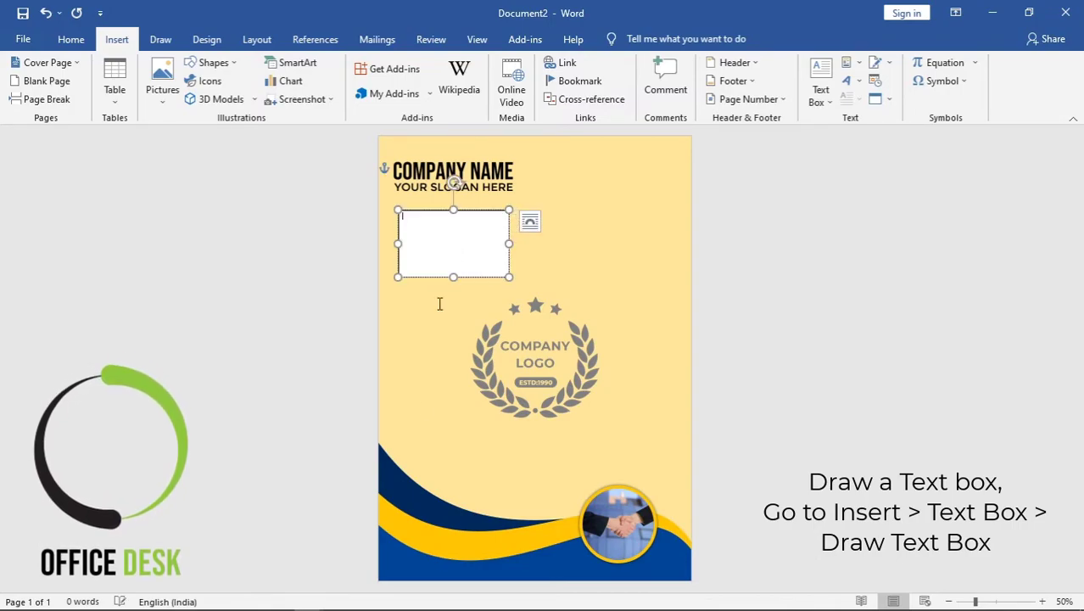
# Copy the recipient's name, title and address from the LETTER HEAD document into the text box and shorten the box to about 3.18 cm
pyautogui.moveTo(307, 600)
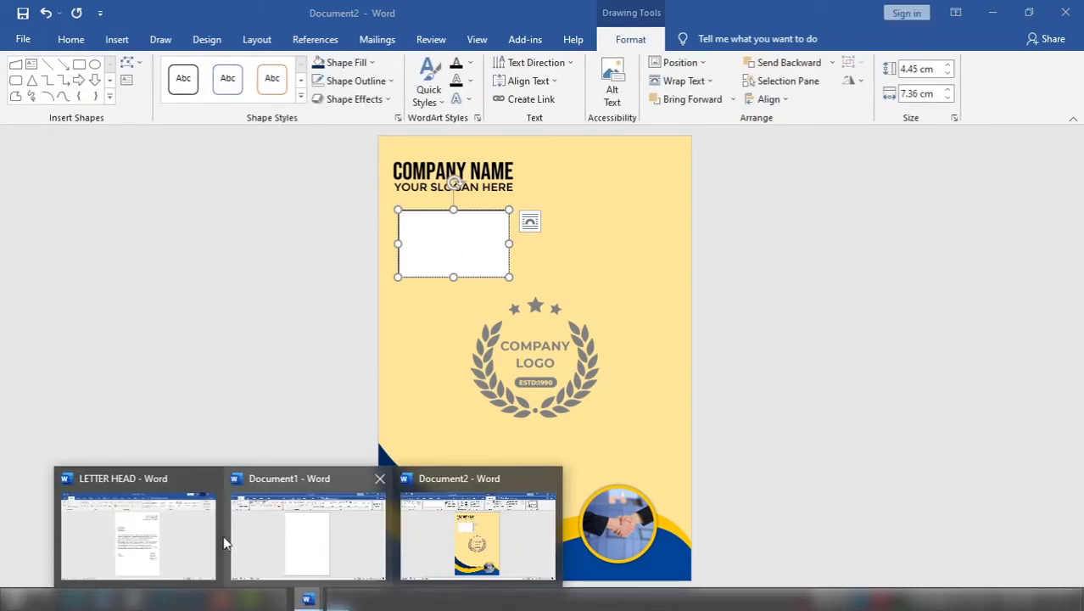
pyautogui.click(241, 542)
pyautogui.moveTo(432, 262); pyautogui.dragTo(395, 240)
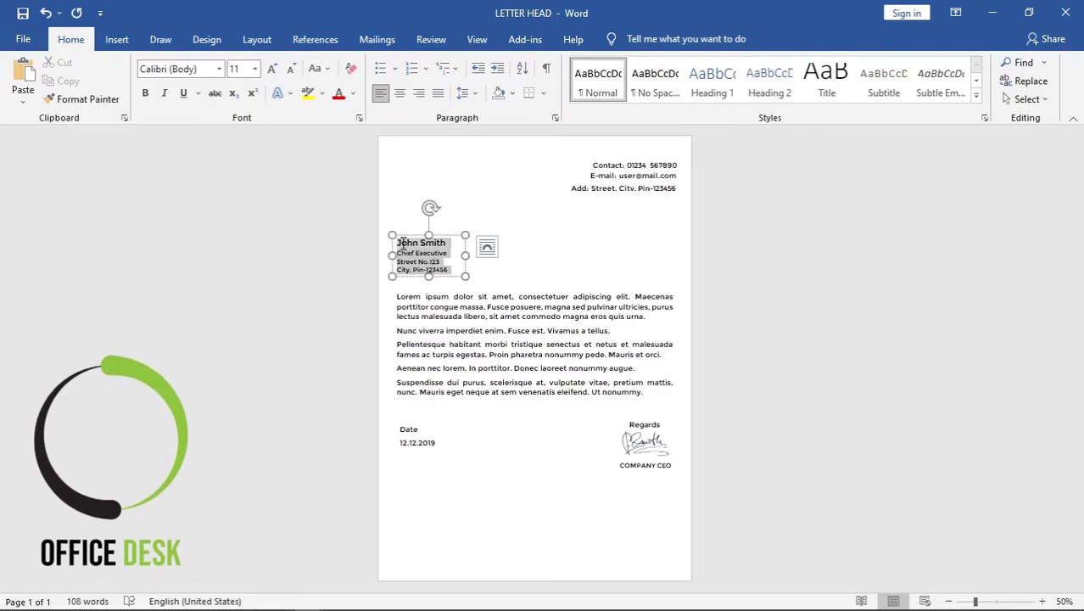
pyautogui.hotkey('ctrl', 'c')
pyautogui.click(993, 12)
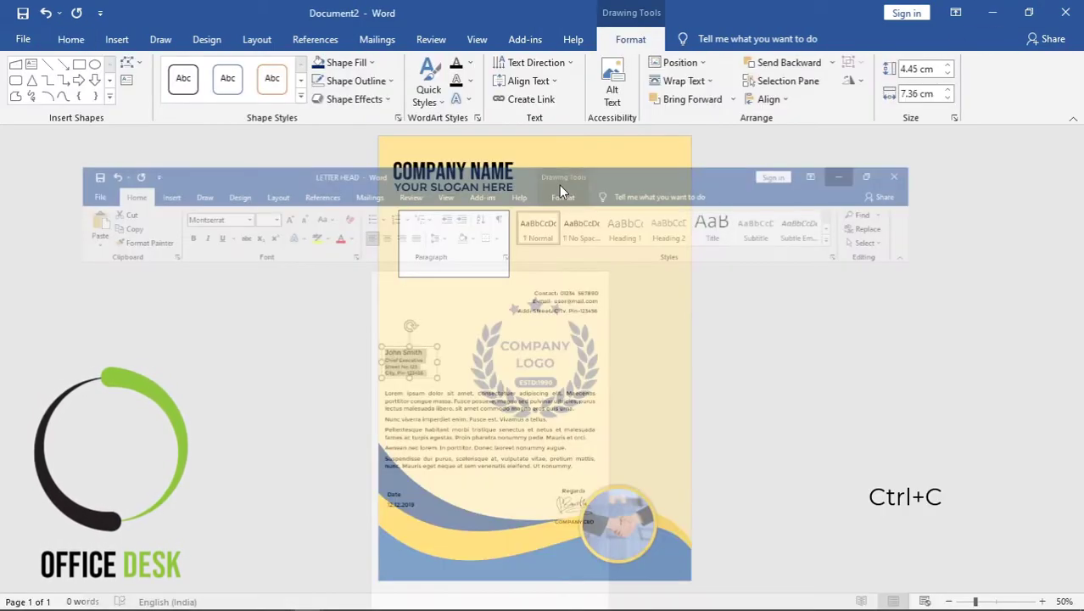
pyautogui.hotkey('ctrl', 'v')
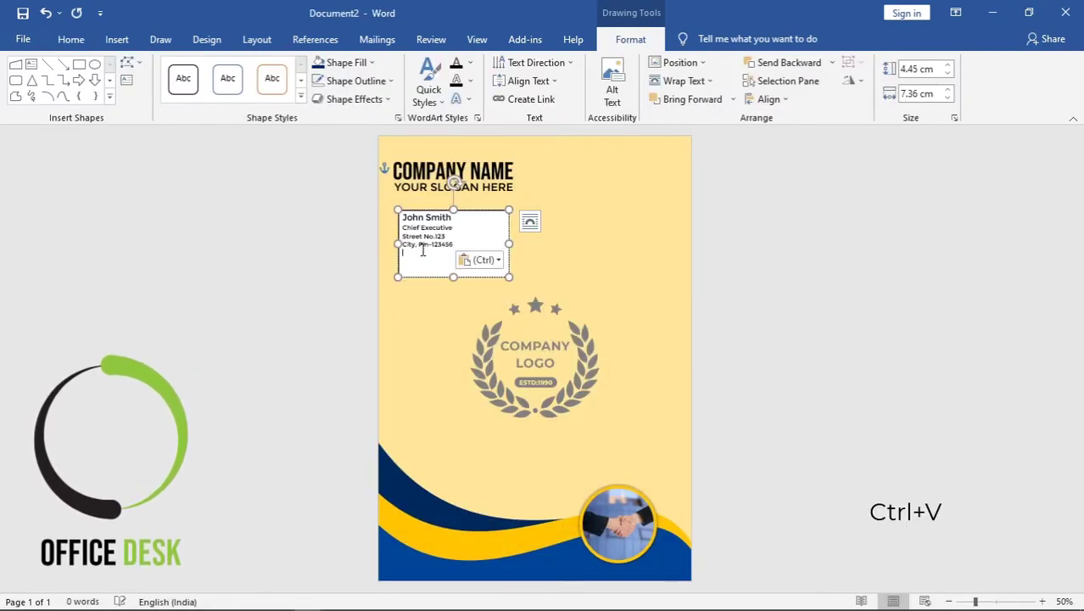
pyautogui.moveTo(454, 278); pyautogui.dragTo(453, 258)
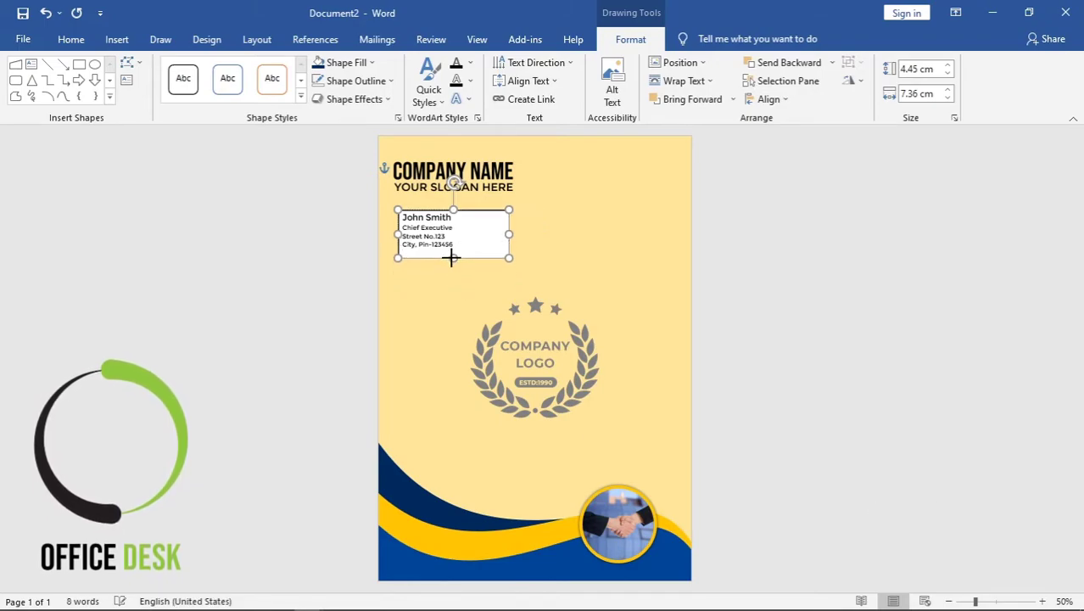
# Remove the recipient text box's fill and outline and shift it slightly down and left under the slogan
pyautogui.click(339, 62)
pyautogui.click(348, 235)
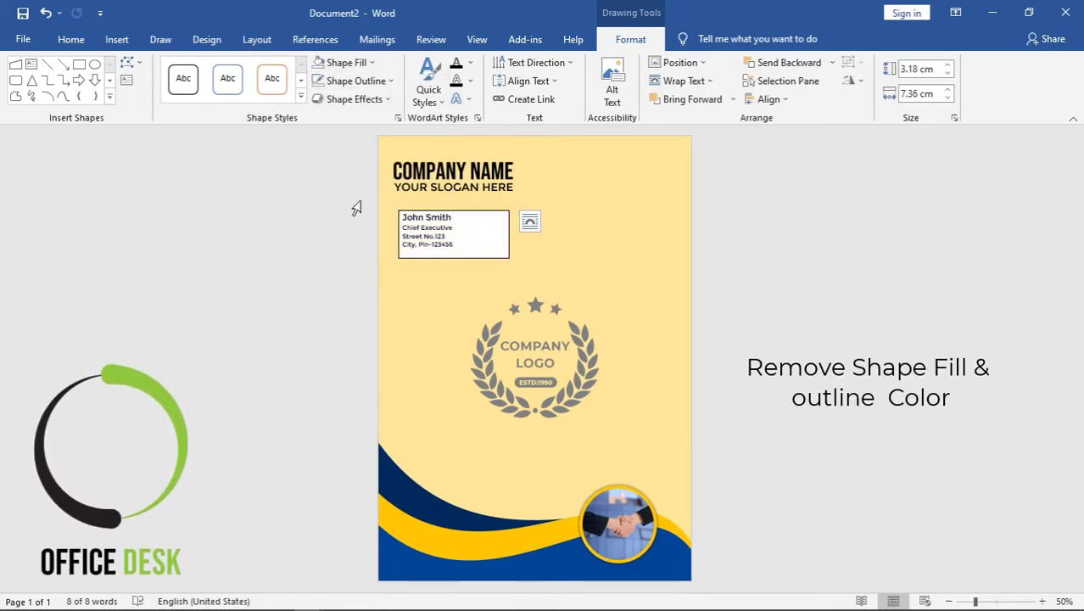
pyautogui.click(356, 81)
pyautogui.click(360, 253)
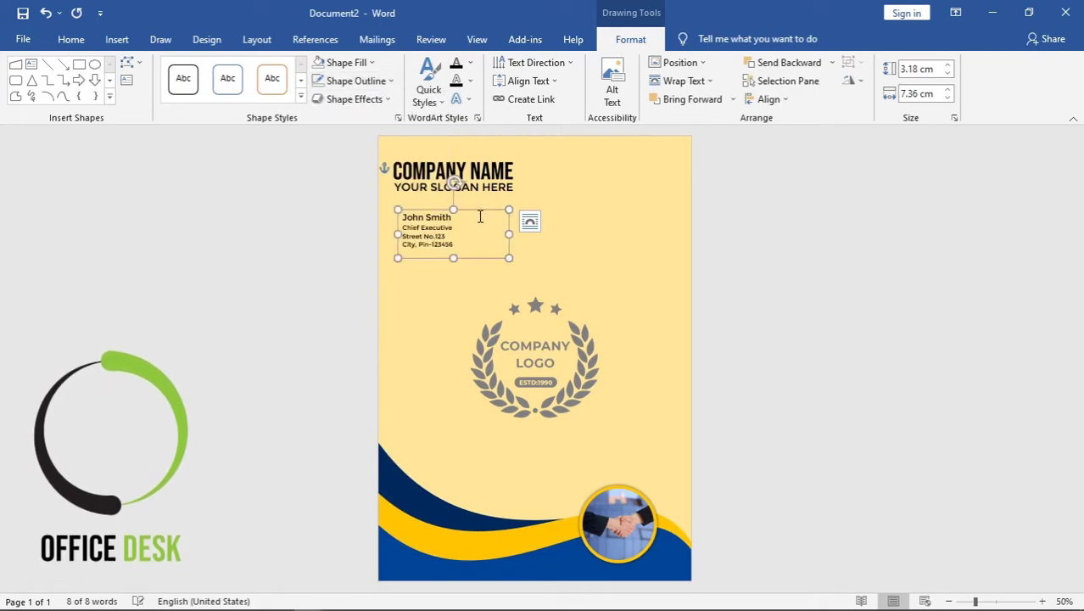
pyautogui.moveTo(471, 218); pyautogui.dragTo(465, 220)
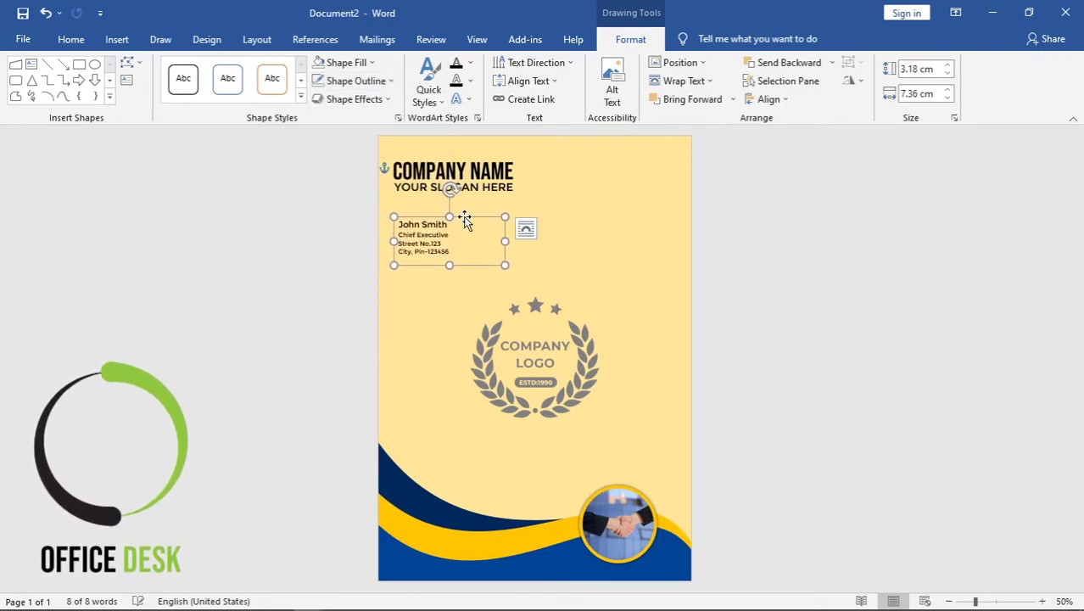
# Duplicate the recipient text box and enlarge the copy below it to about 8.36 cm high and 16.99 cm wide
pyautogui.hotkey('ctrl', 'c')
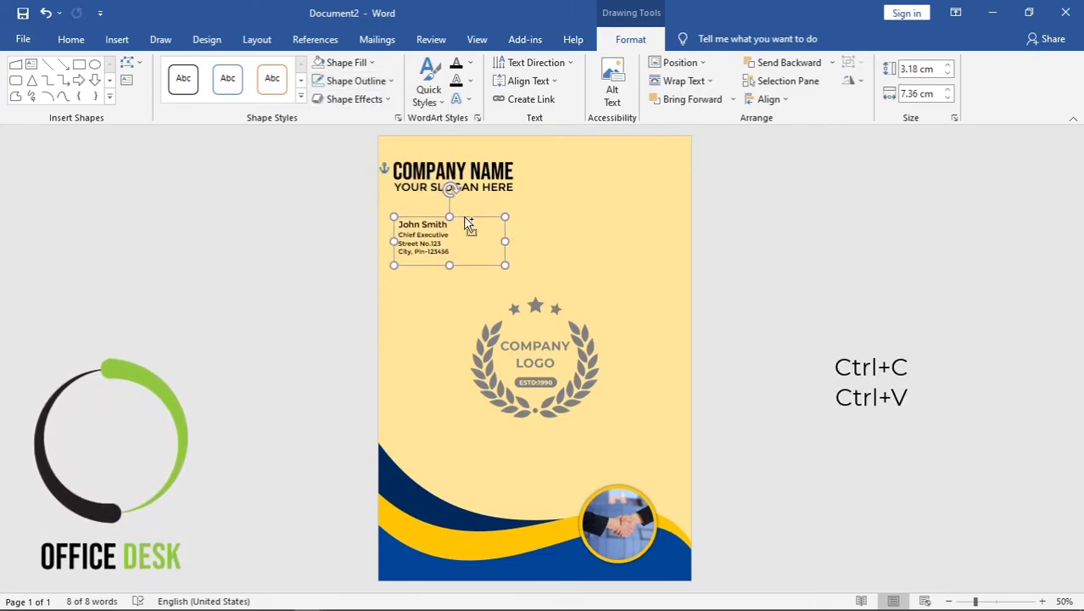
pyautogui.hotkey('ctrl', 'v')
pyautogui.moveTo(469, 224); pyautogui.dragTo(654, 290)
pyautogui.moveTo(529, 312); pyautogui.dragTo(531, 392)
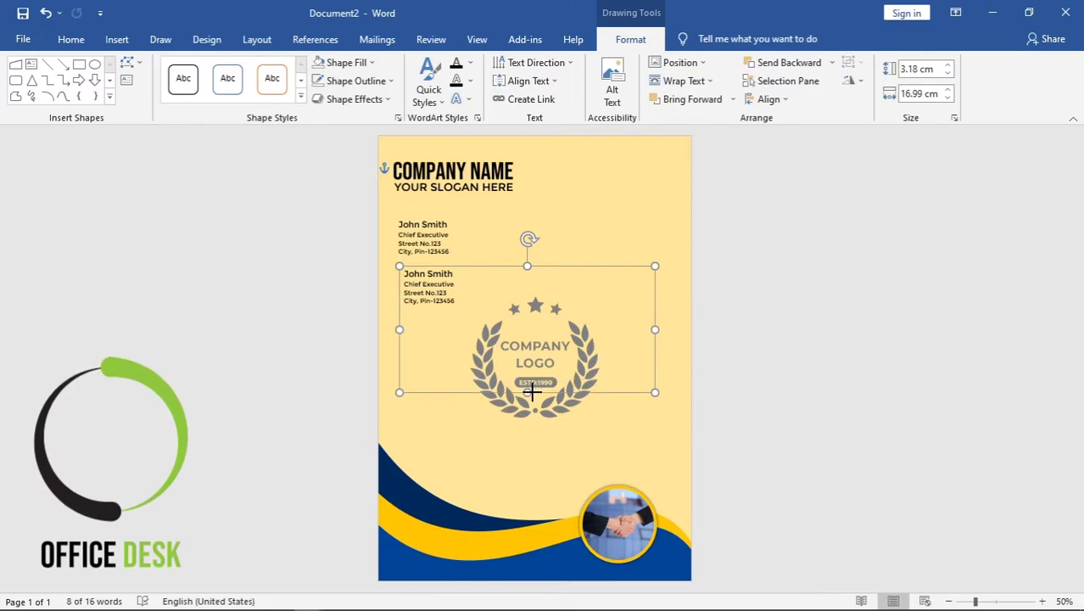
# Replace the text in the enlarged box with the Lorem ipsum body paragraphs copied from the LETTER HEAD document
pyautogui.moveTo(307, 599)
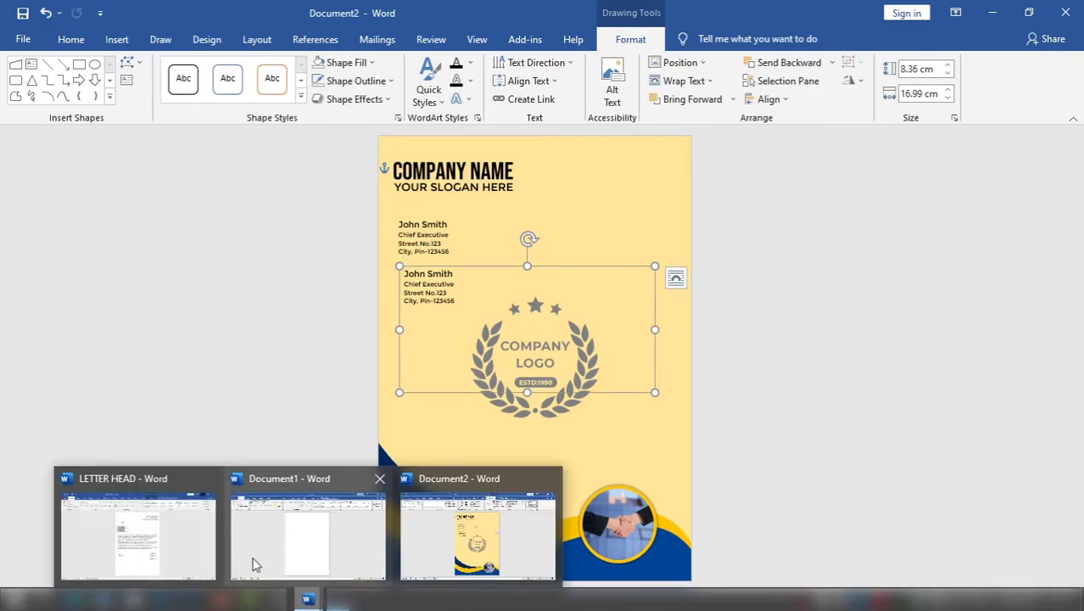
pyautogui.hotkey('ctrl', 'c')
pyautogui.click(133, 535)
pyautogui.moveTo(658, 389); pyautogui.dragTo(405, 295)
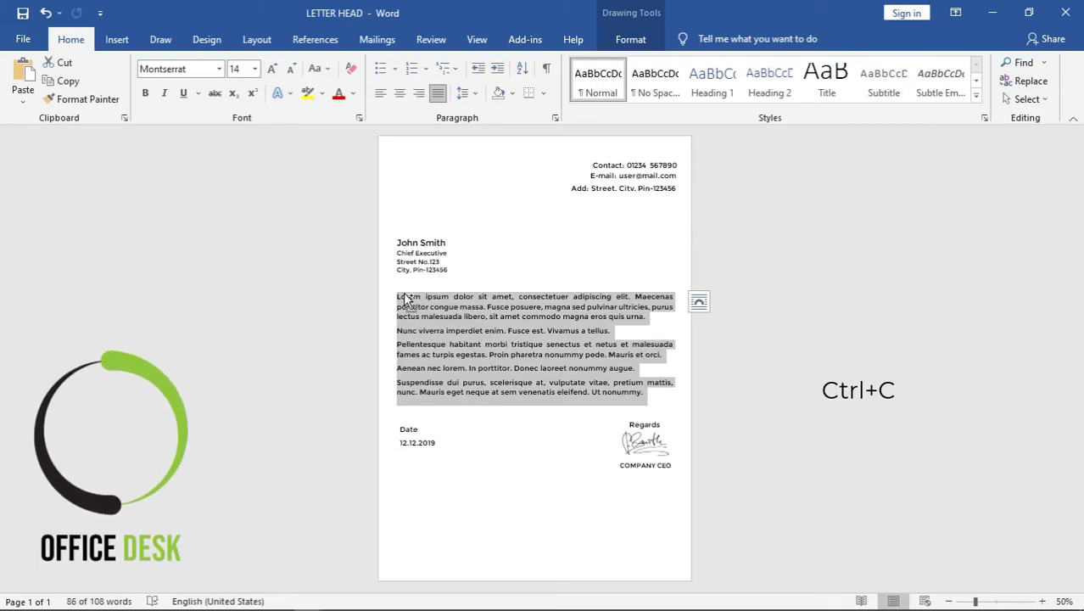
pyautogui.click(992, 13)
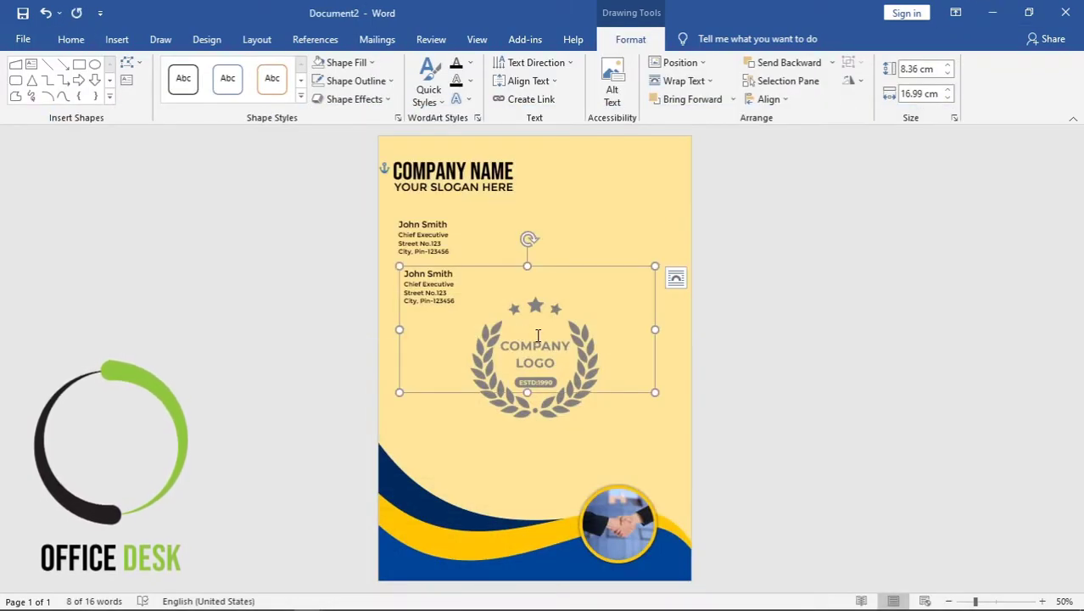
pyautogui.moveTo(488, 314); pyautogui.dragTo(402, 273)
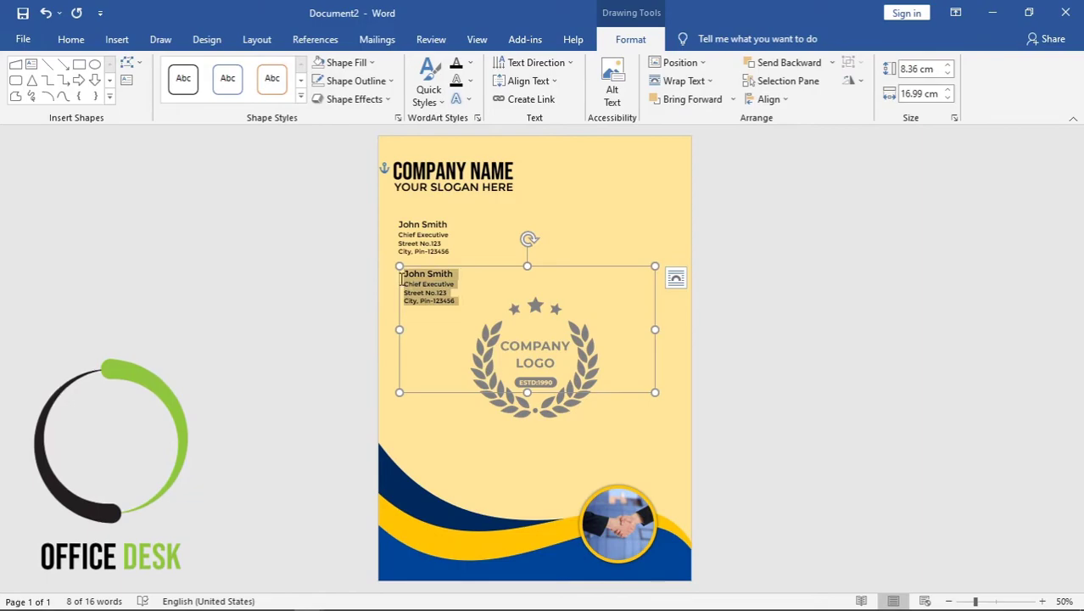
pyautogui.hotkey('ctrl', 'v')
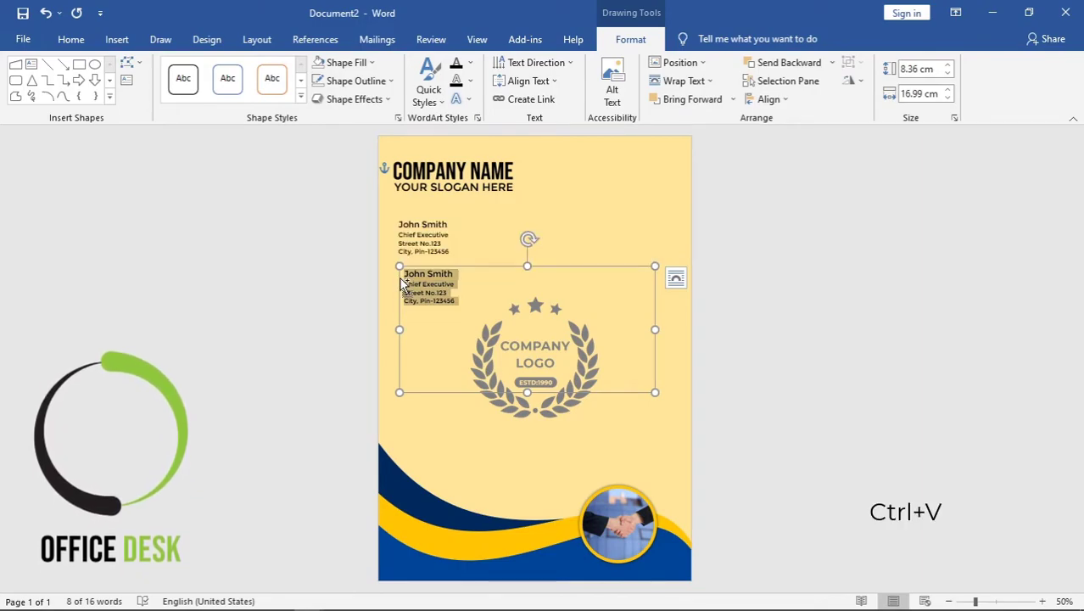
# Widen the body text box to about 18.84 cm and align the recipient text box with its left edge
pyautogui.moveTo(650, 330); pyautogui.dragTo(682, 330)
pyautogui.moveTo(396, 330); pyautogui.dragTo(393, 327)
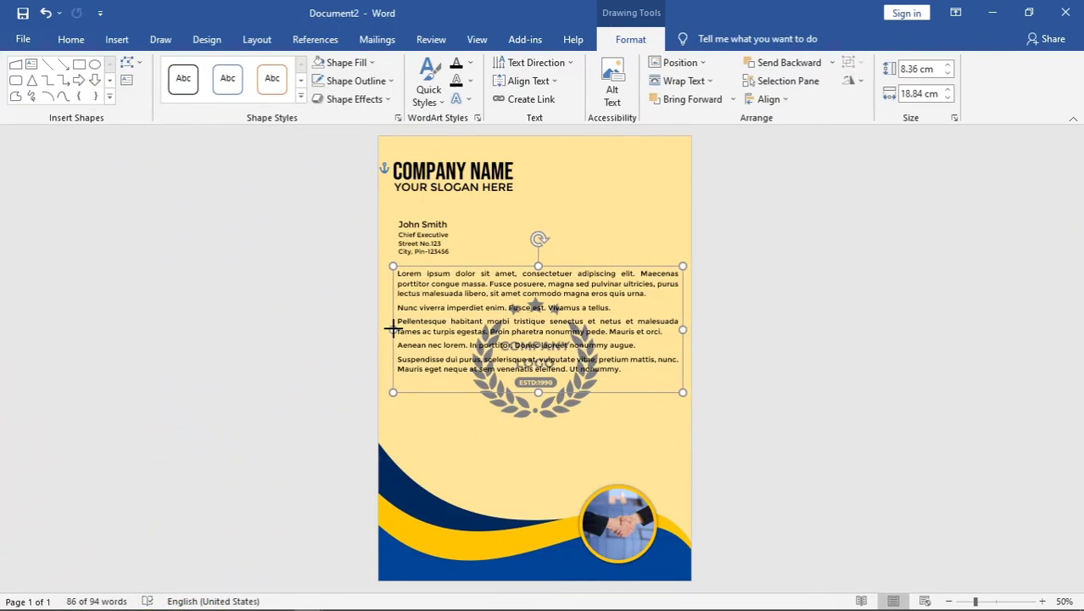
pyautogui.click(418, 234)
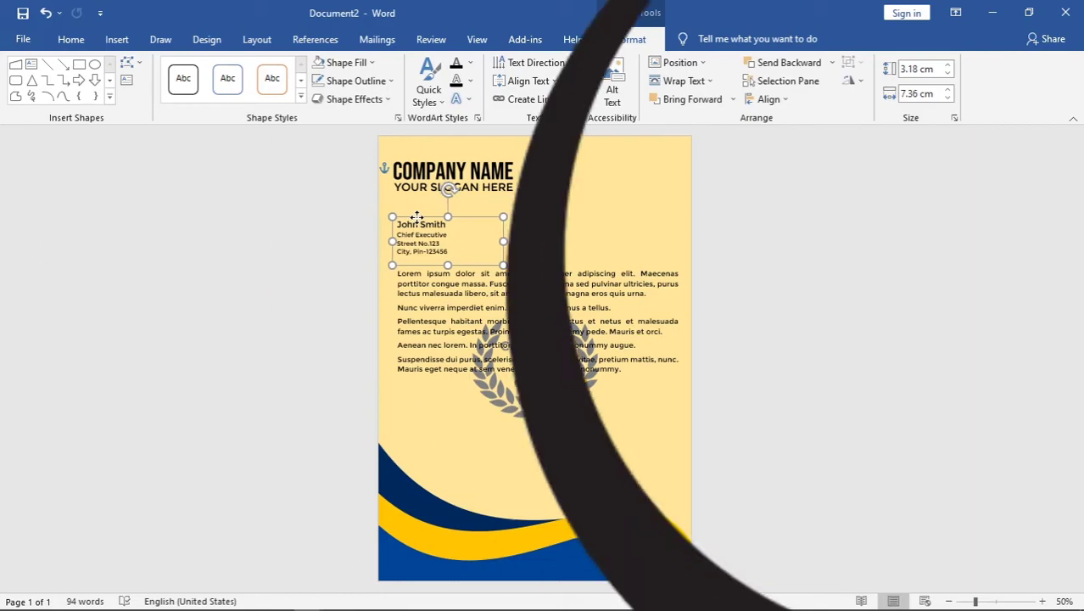
# Move the body and recipient text boxes lower on the page, keeping a small gap between them
pyautogui.click(551, 264)
pyautogui.moveTo(553, 266); pyautogui.dragTo(542, 293)
pyautogui.click(435, 222)
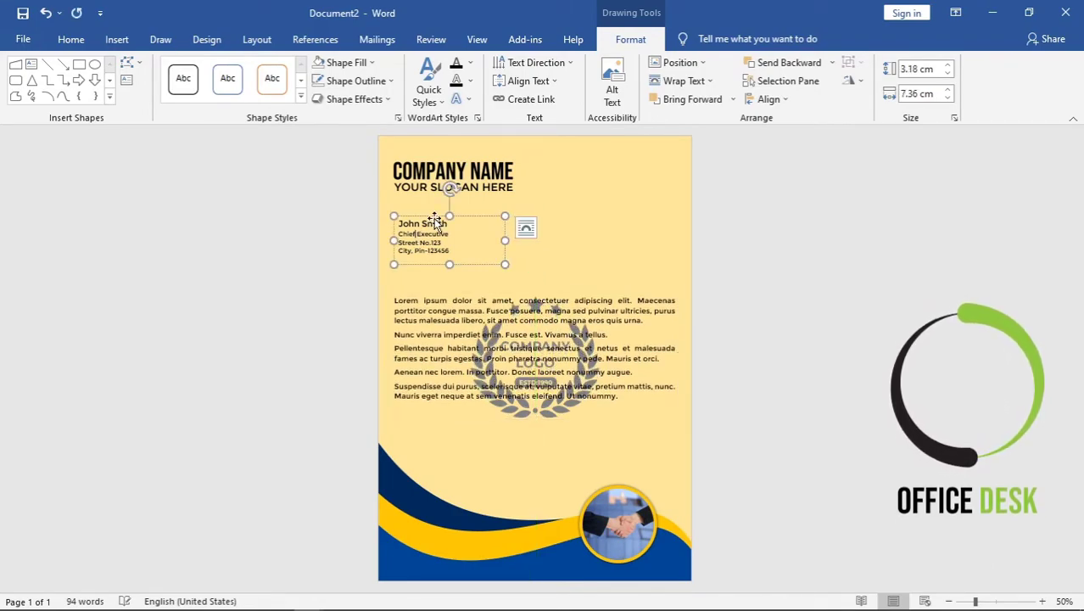
pyautogui.moveTo(429, 218); pyautogui.dragTo(430, 238)
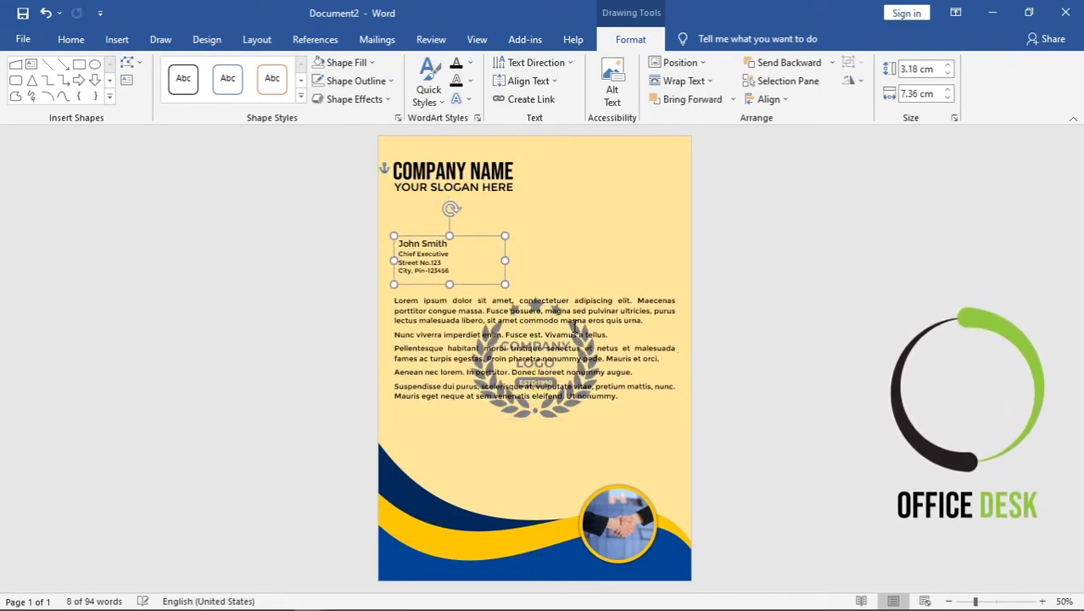
pyautogui.click(552, 287)
pyautogui.moveTo(552, 293); pyautogui.dragTo(551, 279)
pyautogui.click(810, 315)
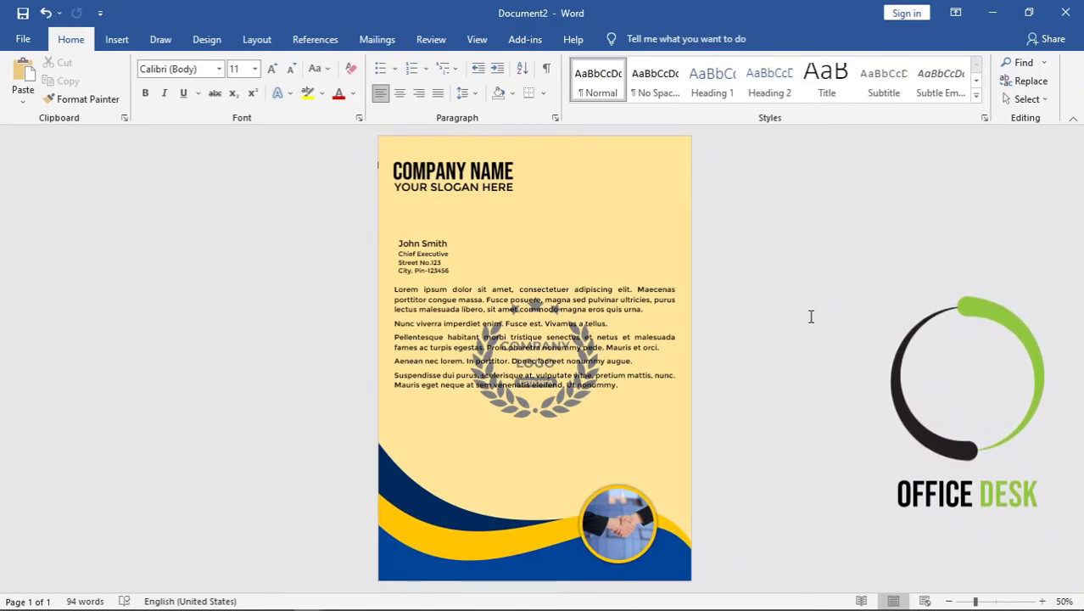
# Shift the recipient text box slightly up and left to line it up with the body text
pyautogui.click(433, 239)
pyautogui.moveTo(434, 235); pyautogui.dragTo(432, 225)
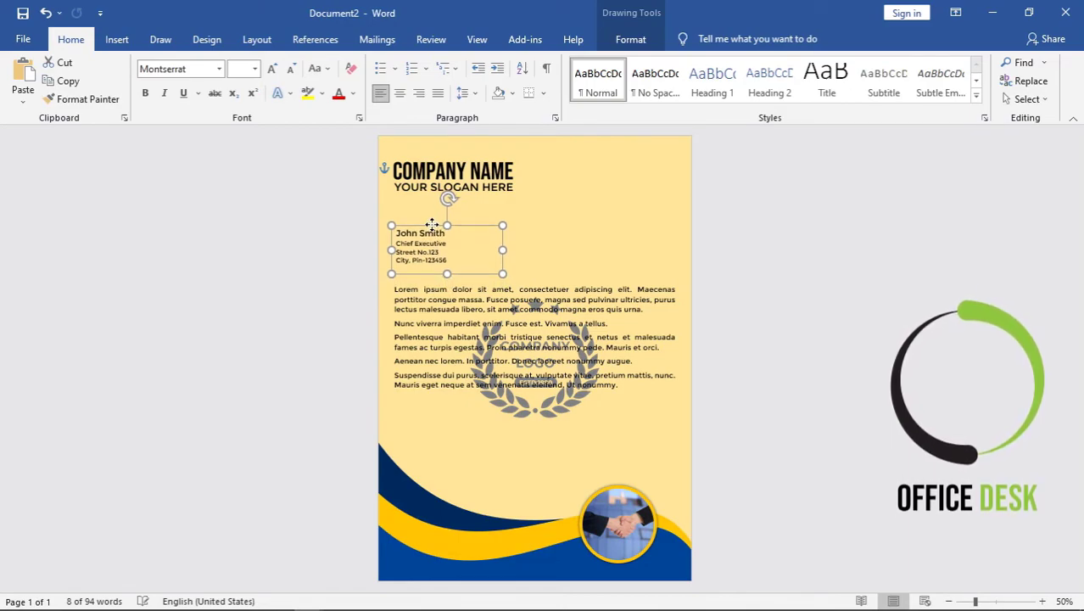
pyautogui.click(780, 284)
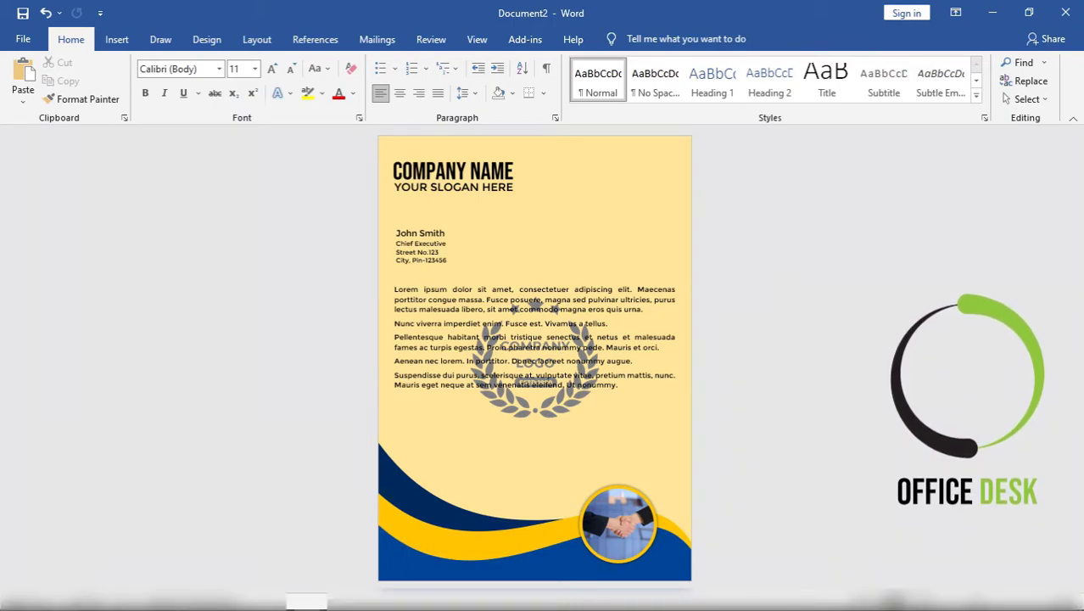
# Copy the "Date 12.12.2019" lines from the LETTER HEAD document and return to the letterhead
pyautogui.moveTo(308, 598)
pyautogui.click(192, 535)
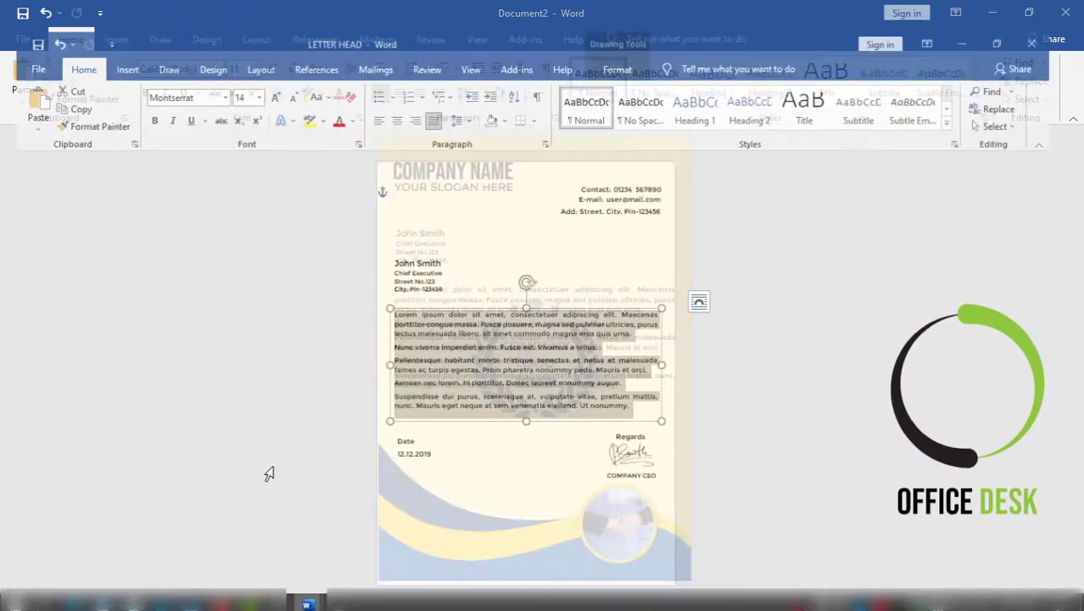
pyautogui.click(447, 439)
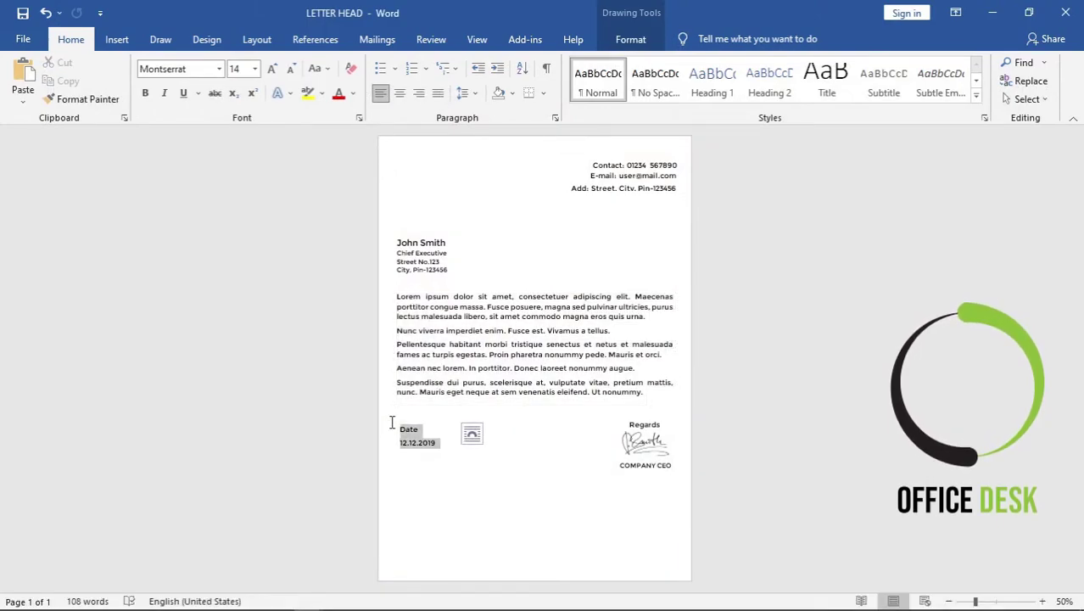
pyautogui.moveTo(392, 423); pyautogui.dragTo(416, 447)
pyautogui.rightClick(416, 447)
pyautogui.click(472, 251)
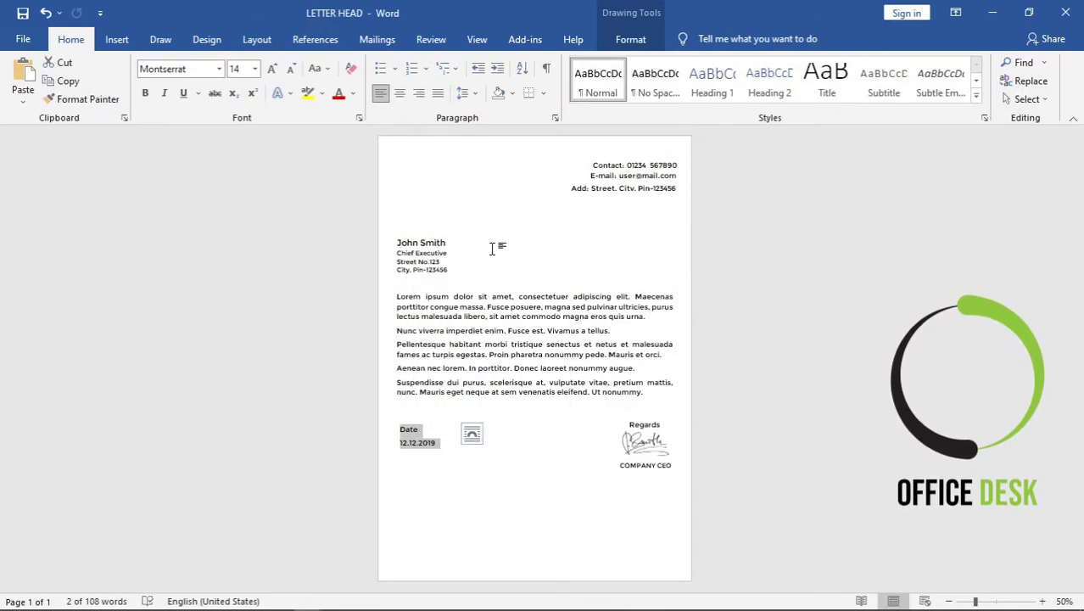
pyautogui.click(988, 12)
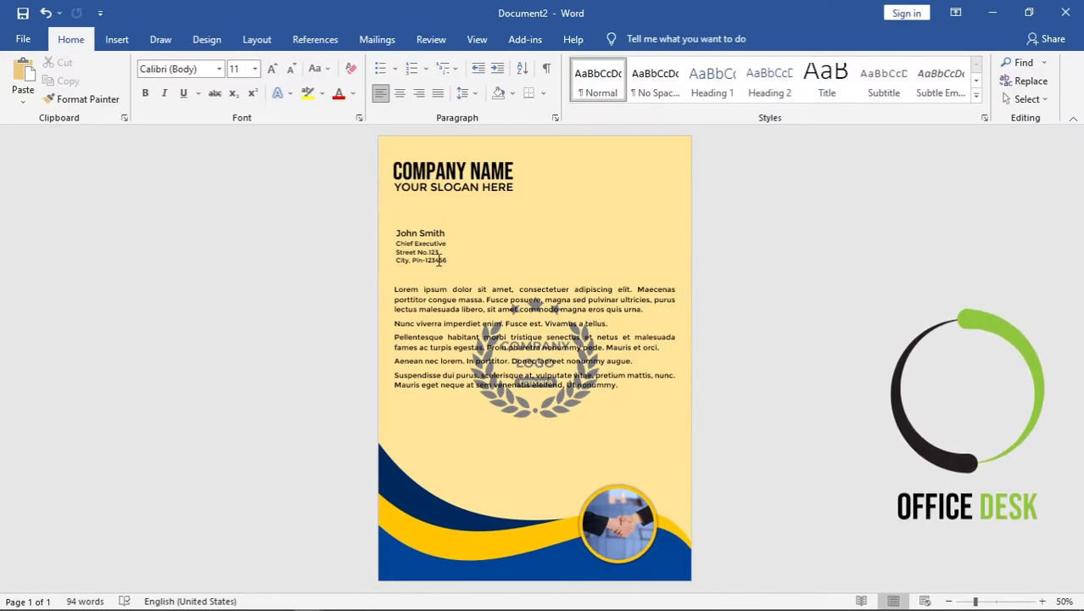
# Duplicate the recipient text box below the body text and replace the copy's contents with the date lines, without a trailing empty line
pyautogui.click(431, 251)
pyautogui.click(430, 227)
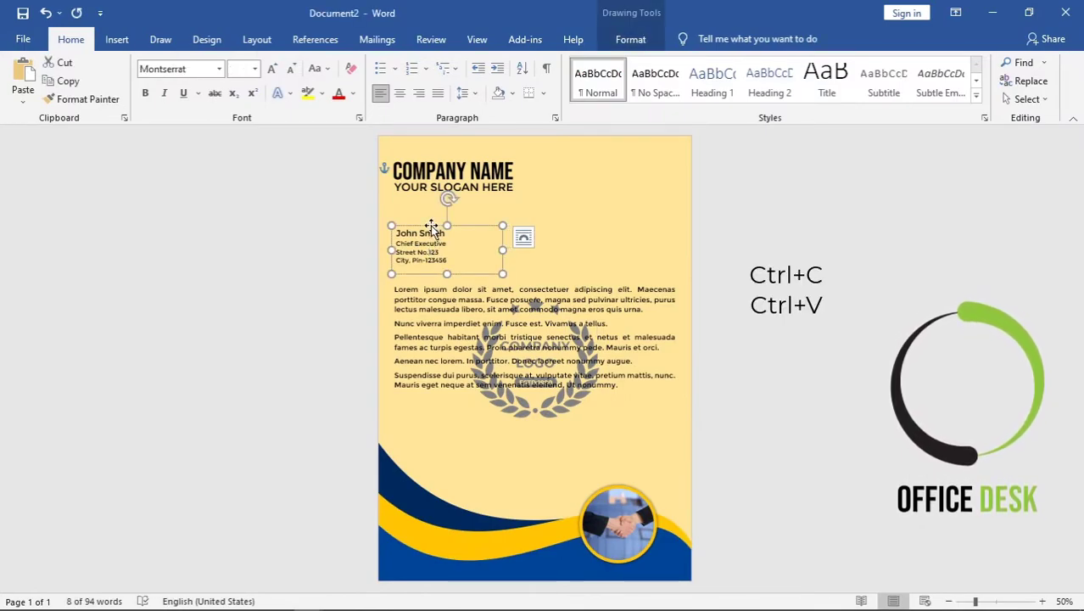
pyautogui.hotkey('ctrl', 'v')
pyautogui.moveTo(435, 314); pyautogui.dragTo(357, 397)
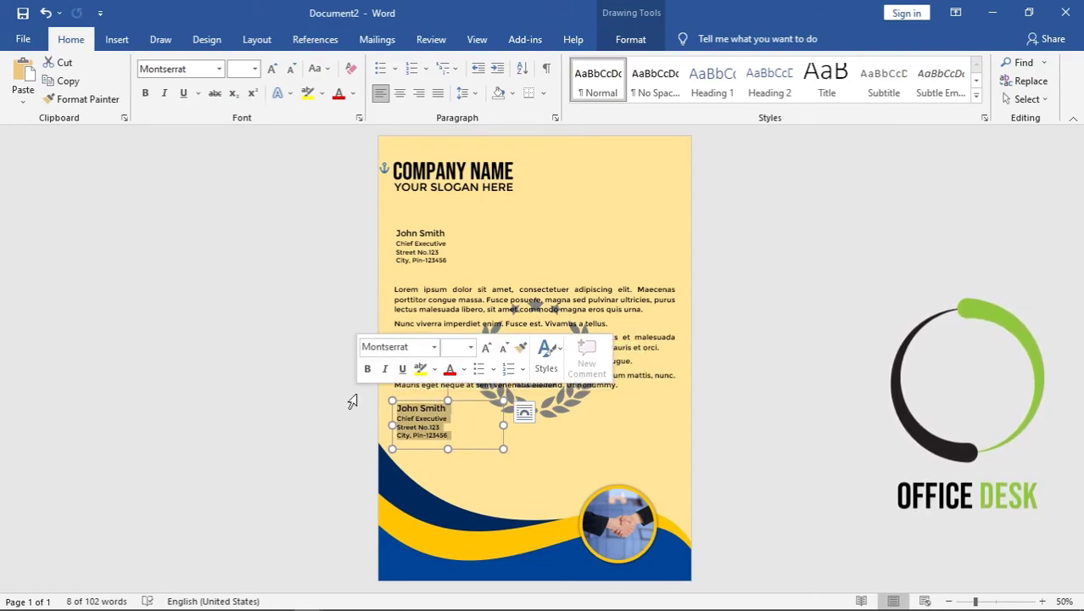
pyautogui.hotkey('ctrl', 'v')
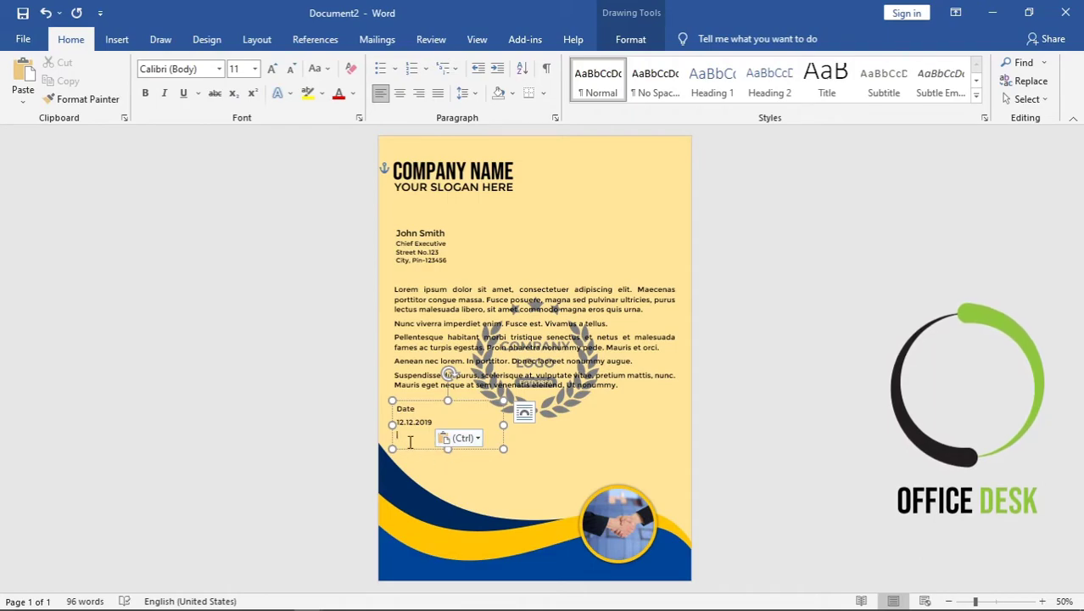
pyautogui.press('BackSpace')
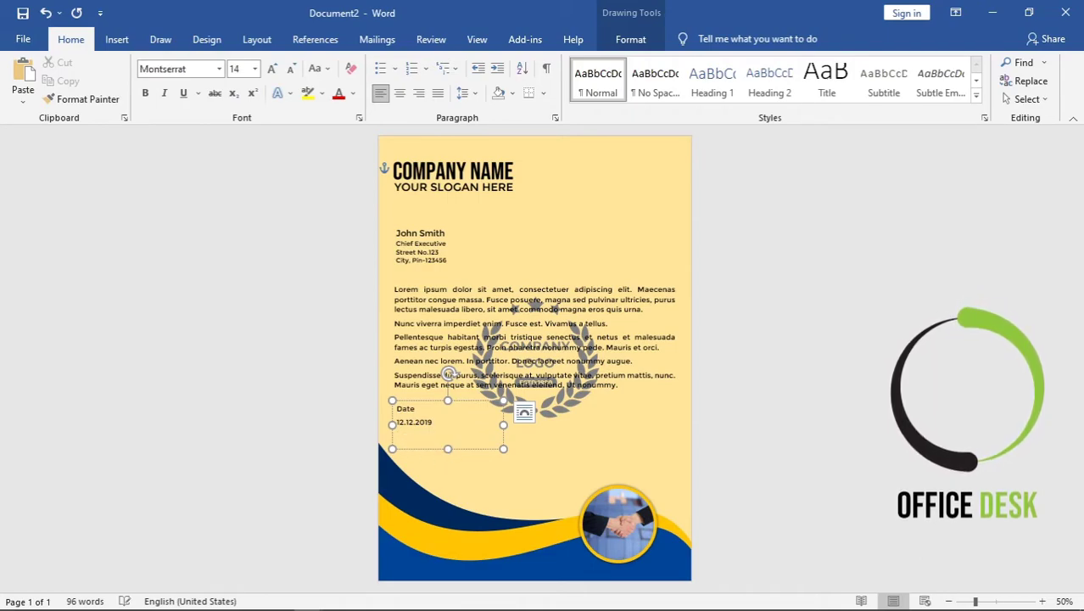
# Shrink the date text box to fit its two lines and place a duplicate beneath the right end of the body text
pyautogui.moveTo(447, 447); pyautogui.dragTo(445, 437)
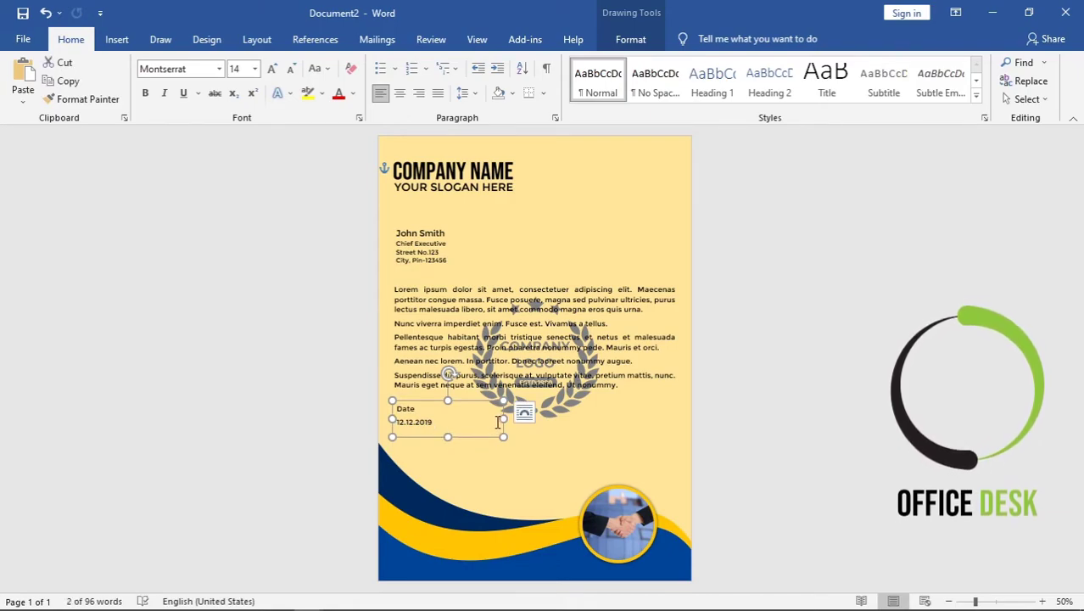
pyautogui.moveTo(503, 418); pyautogui.dragTo(465, 422)
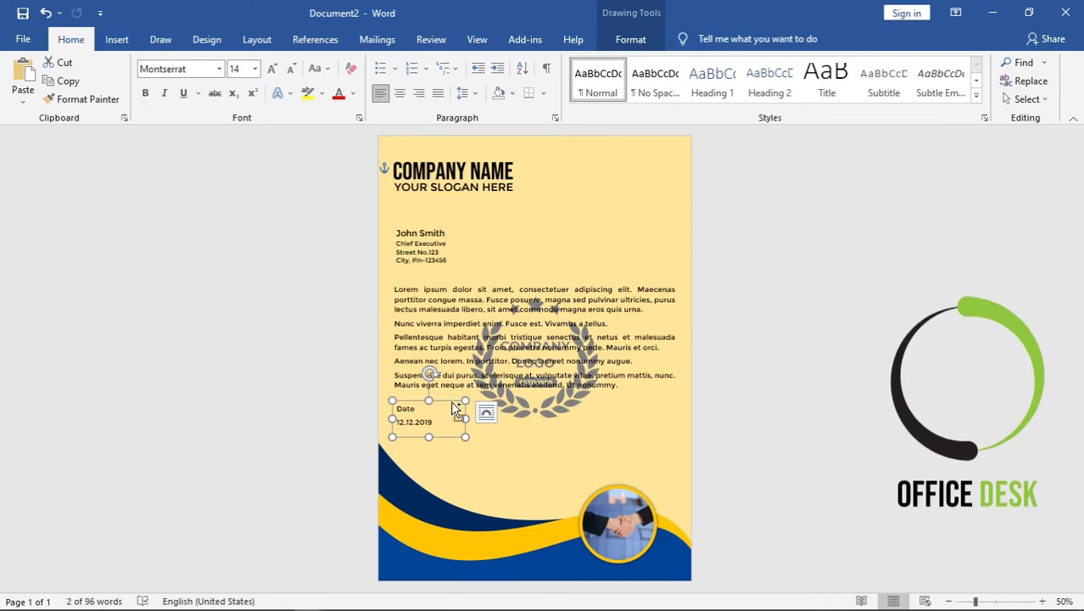
pyautogui.hotkey('ctrl', 'c')
pyautogui.hotkey('ctrl', 'v')
pyautogui.moveTo(454, 413); pyautogui.dragTo(661, 405)
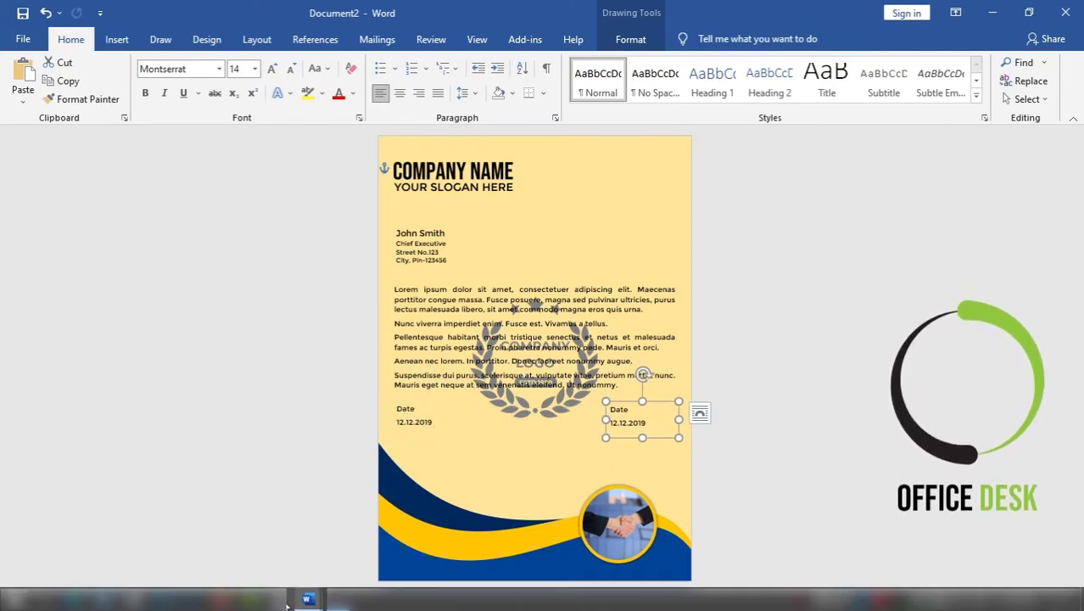
# Replace the text in the duplicated date box with "Regards" copied from the LETTER HEAD document
pyautogui.moveTo(307, 596)
pyautogui.click(188, 529)
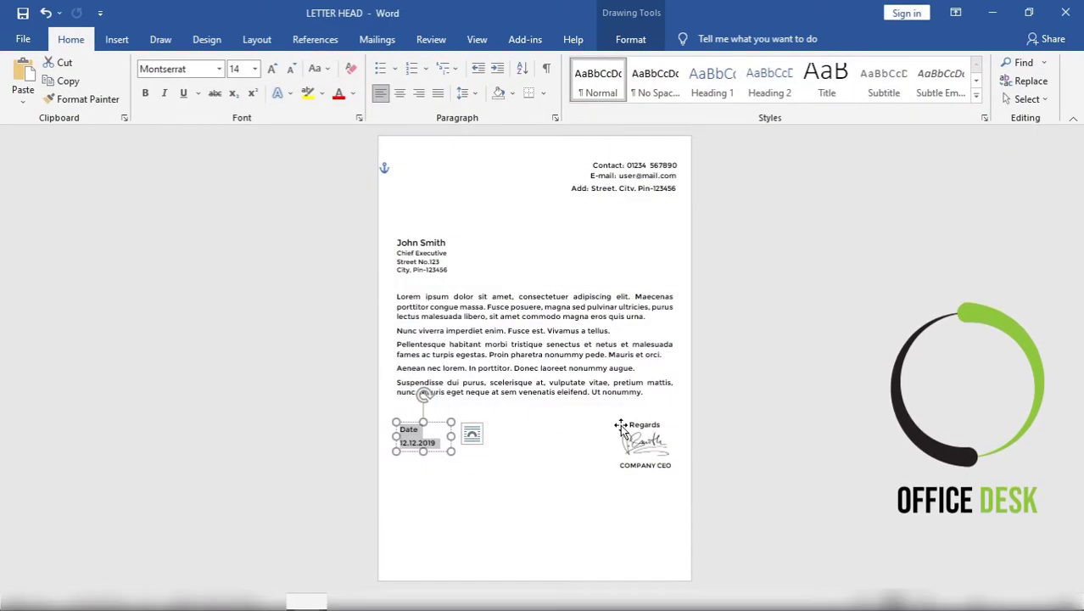
pyautogui.moveTo(629, 424); pyautogui.dragTo(681, 423)
pyautogui.hotkey('ctrl', 'c')
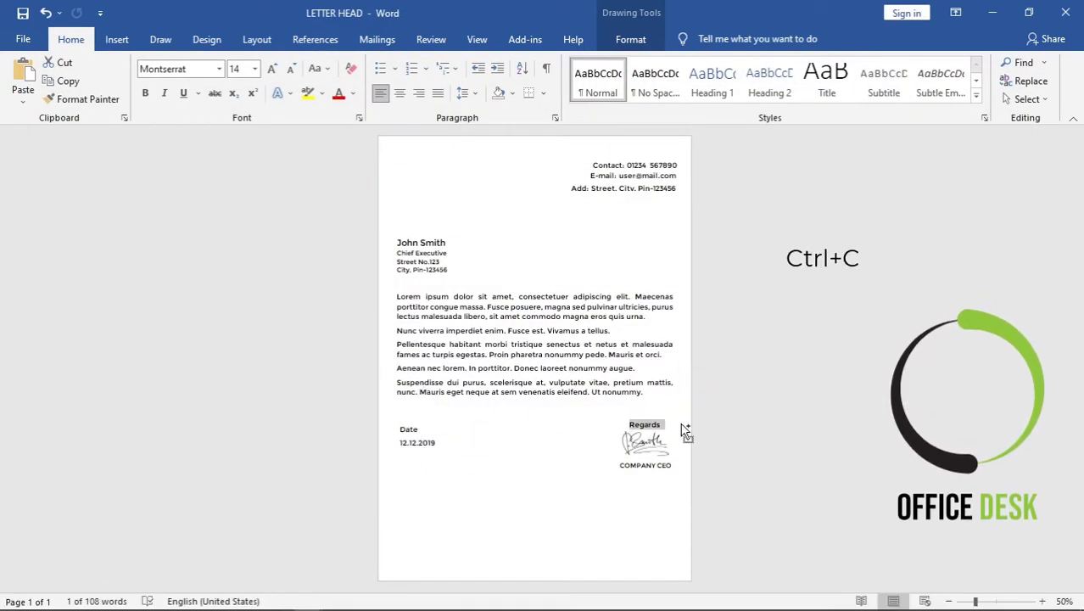
pyautogui.click(994, 11)
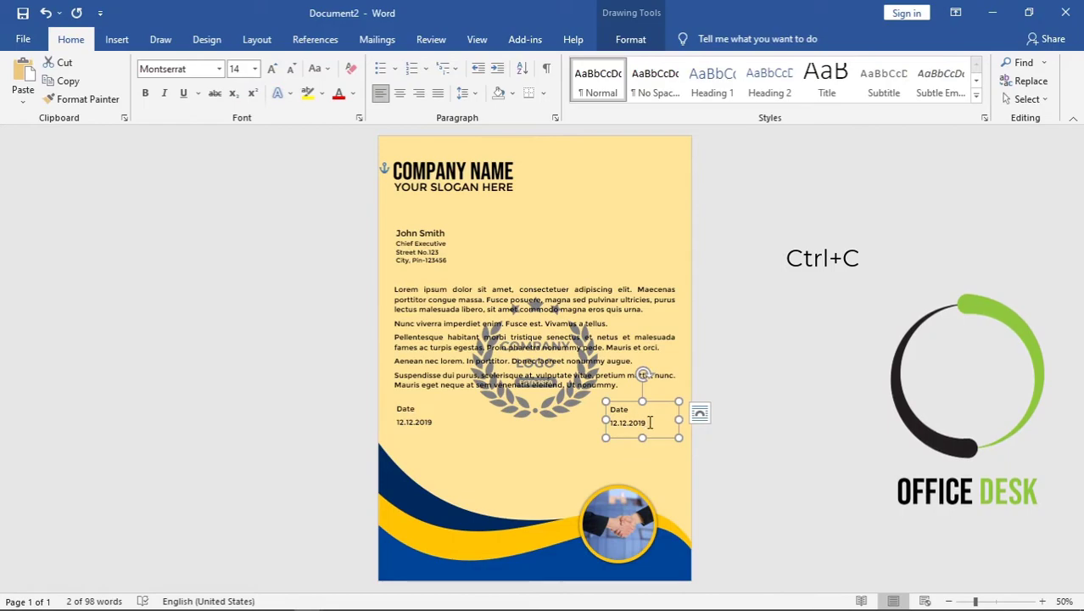
pyautogui.moveTo(651, 422); pyautogui.dragTo(599, 406)
pyautogui.hotkey('ctrl', 'v')
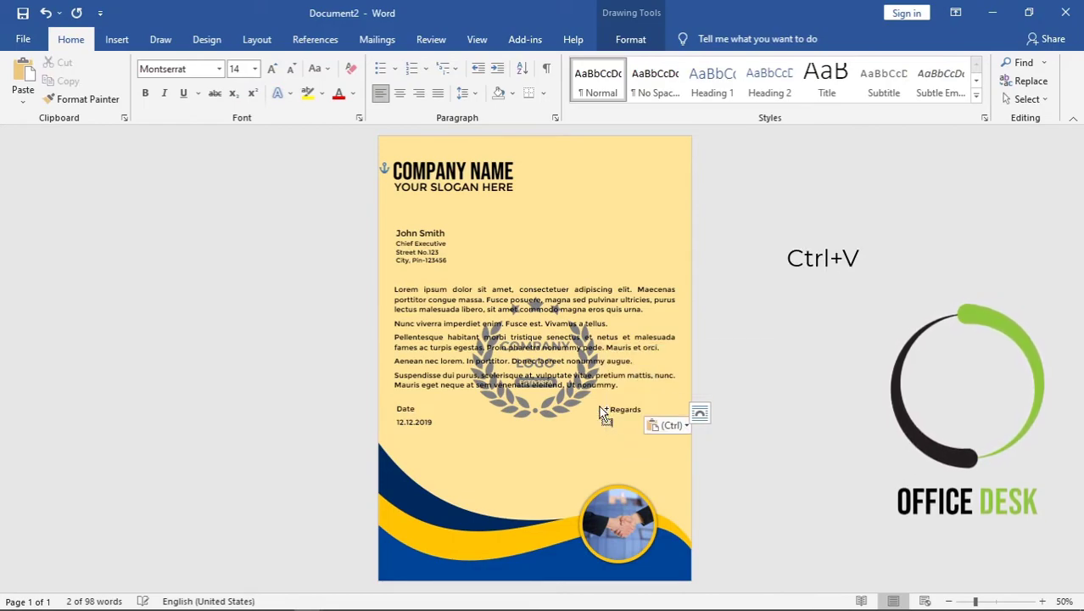
# Shorten the Regards text box to a single line and centre its text
pyautogui.moveTo(642, 438); pyautogui.dragTo(594, 407)
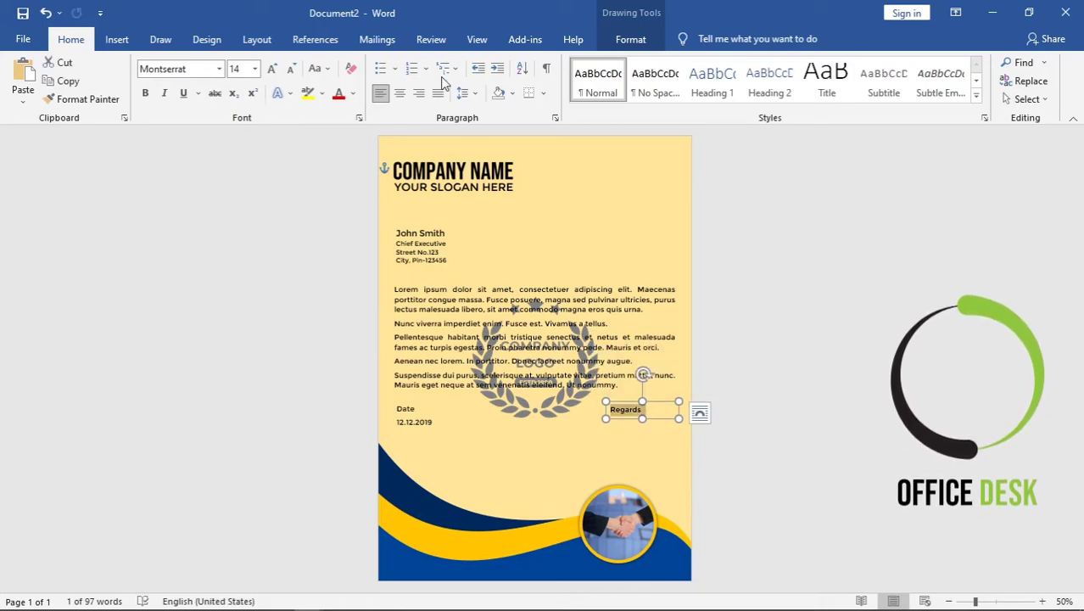
pyautogui.click(400, 92)
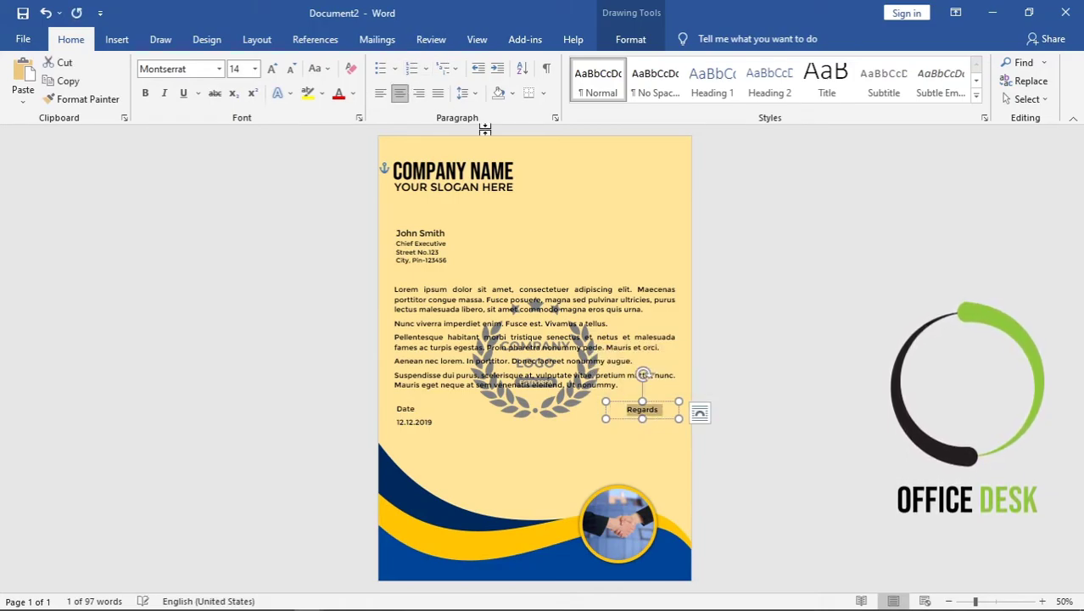
pyautogui.click(760, 370)
# Nudge the Regards text box slightly up and left beneath the body text
pyautogui.click(652, 410)
pyautogui.moveTo(657, 401)
pyautogui.mouseDown()
pyautogui.moveTo(668, 400)
pyautogui.moveTo(658, 399)
pyautogui.mouseUp()
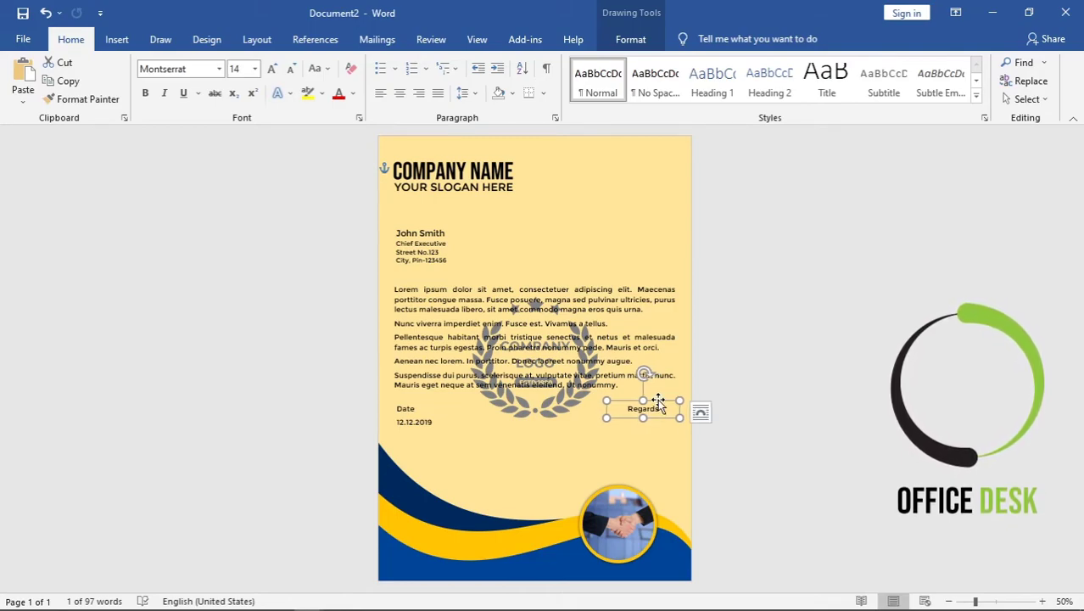
pyautogui.moveTo(657, 398); pyautogui.dragTo(653, 398)
# Draw a rectangle about 2.49 cm high and 5.24 cm wide directly below the Regards text
pyautogui.click(116, 39)
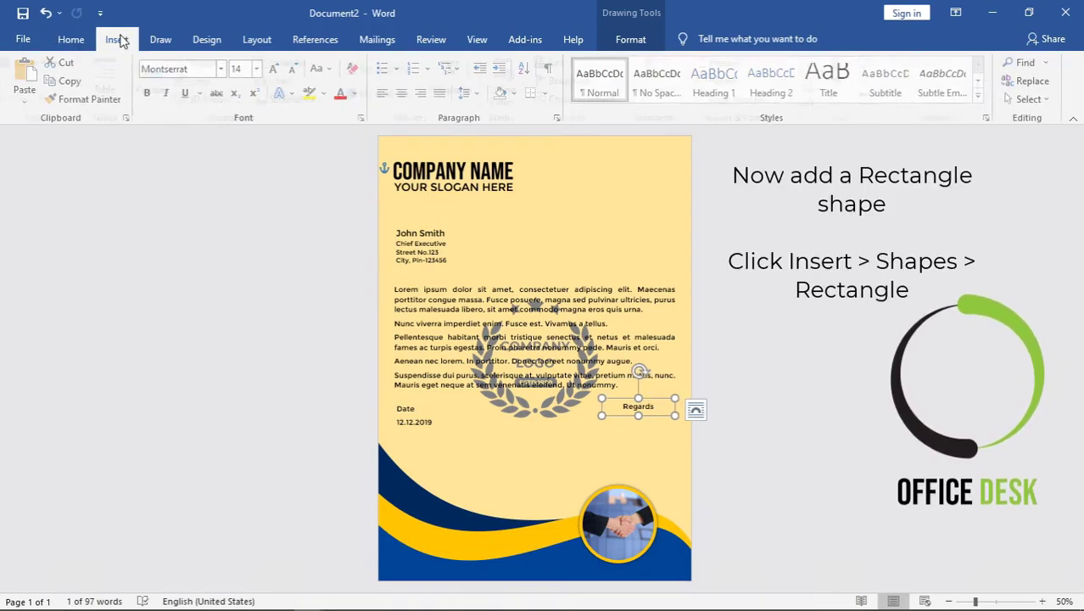
pyautogui.click(213, 62)
pyautogui.click(255, 98)
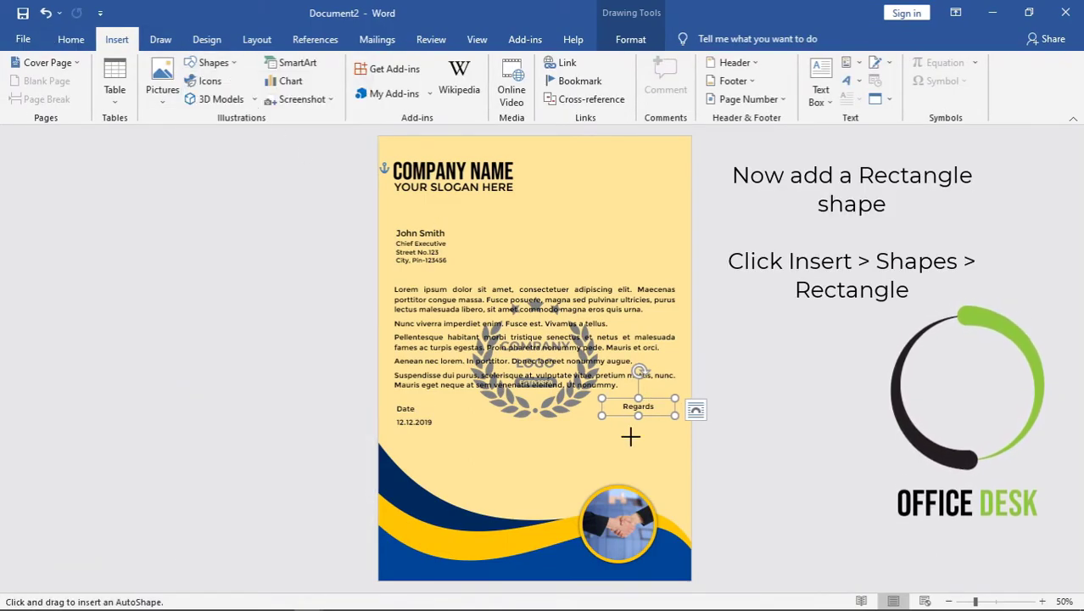
pyautogui.moveTo(595, 424); pyautogui.dragTo(651, 436)
pyautogui.click(608, 459)
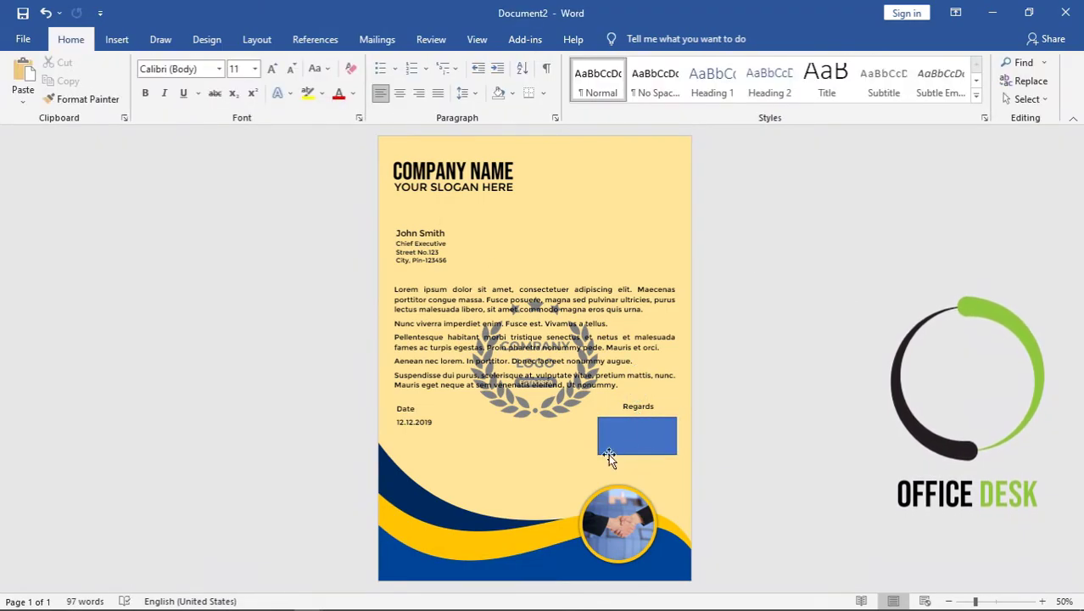
# Fill the rectangle below Regards with the signature picture from a file
pyautogui.click(635, 430)
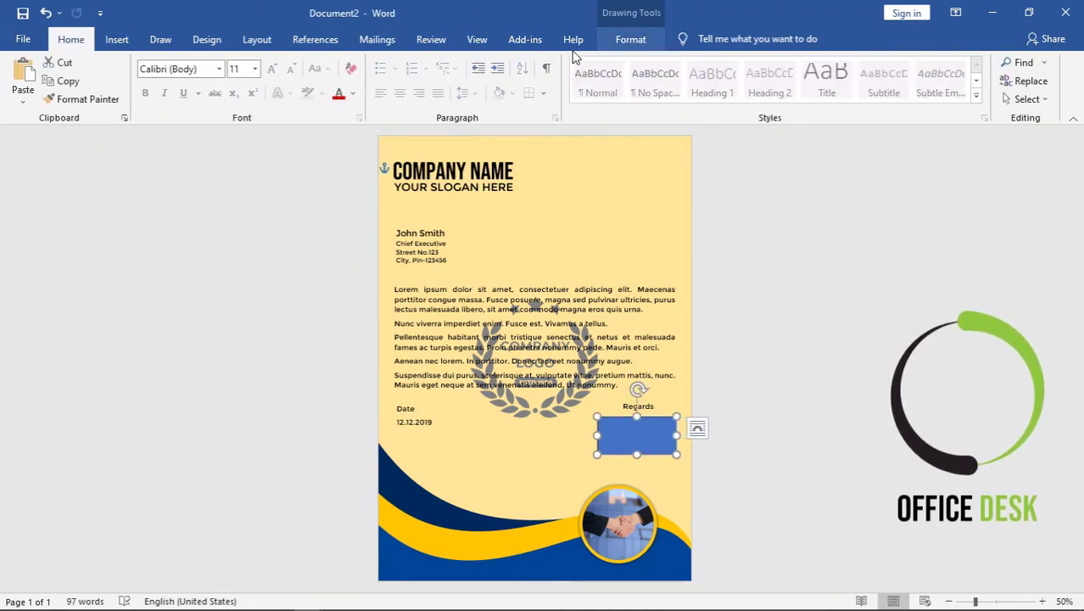
pyautogui.click(630, 39)
pyautogui.click(358, 64)
pyautogui.click(358, 273)
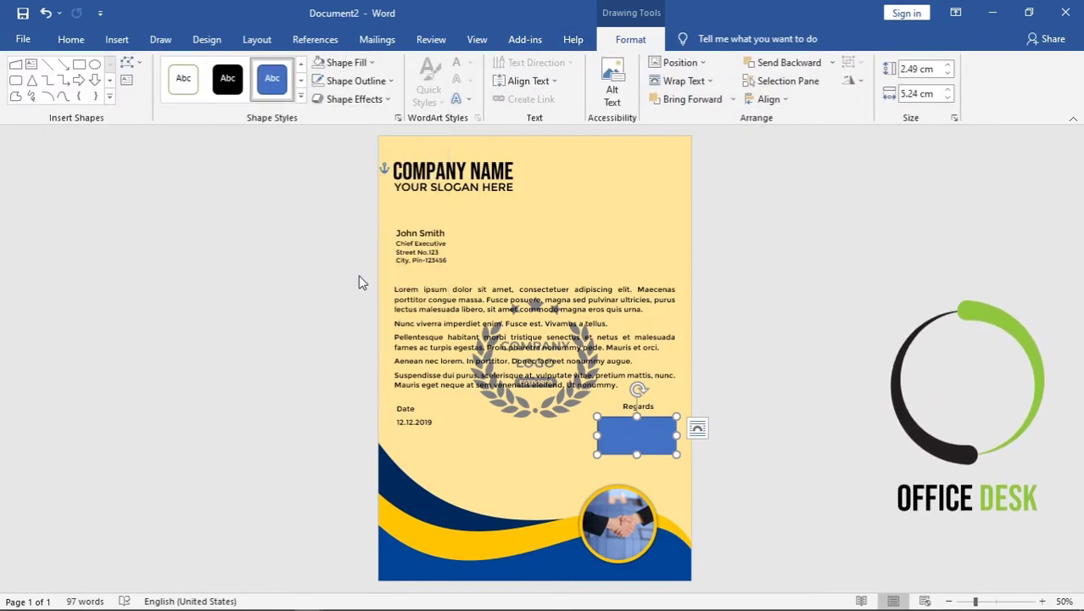
pyautogui.click(358, 274)
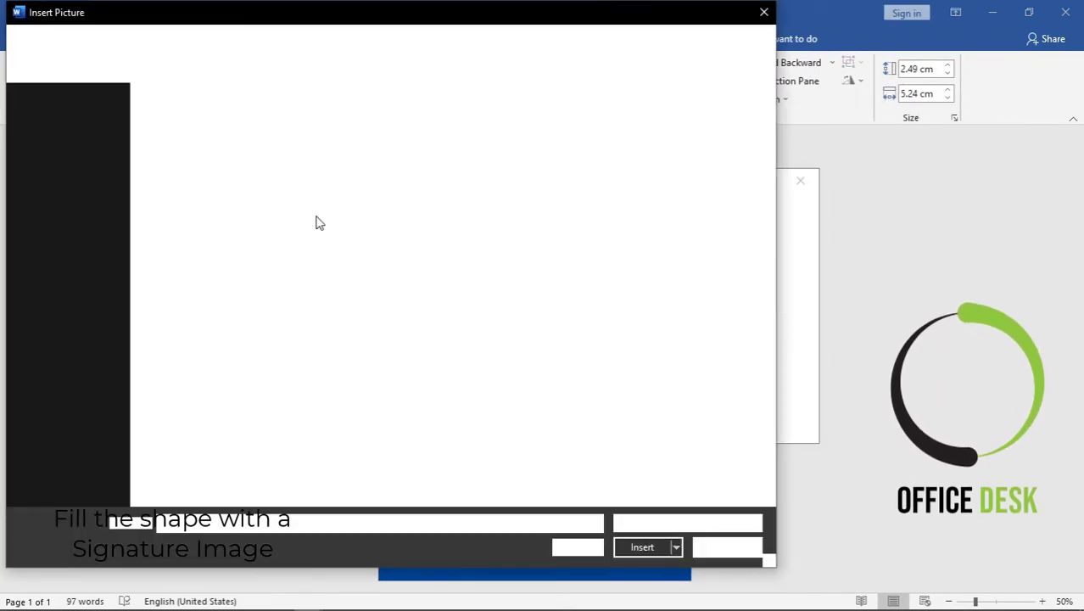
pyautogui.click(254, 127)
pyautogui.click(632, 546)
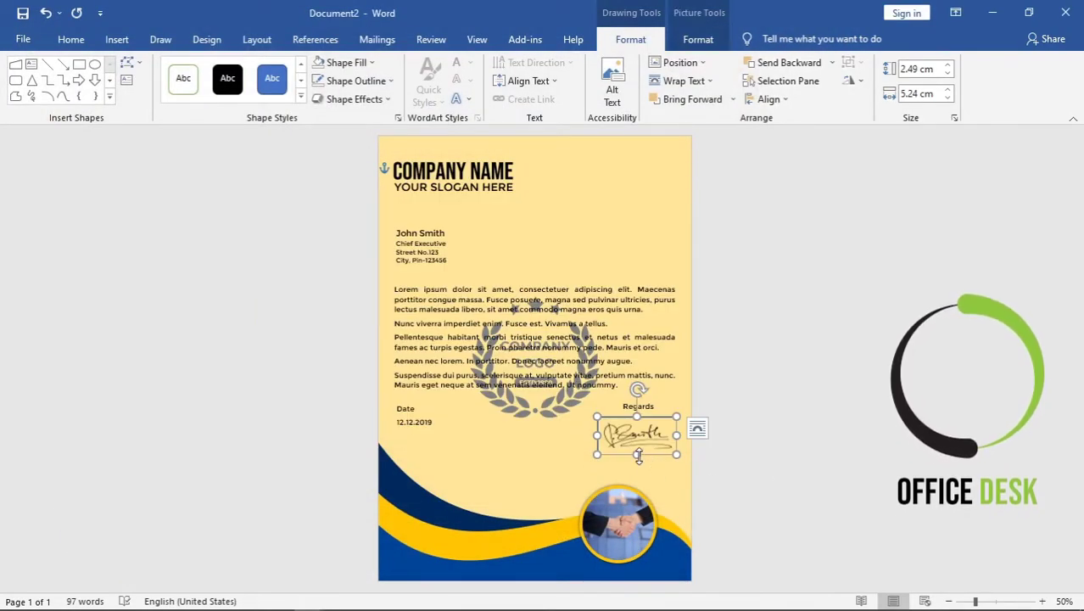
# Increase the signature shape's height to about 3.12 cm and remove its outline
pyautogui.moveTo(638, 456); pyautogui.dragTo(637, 463)
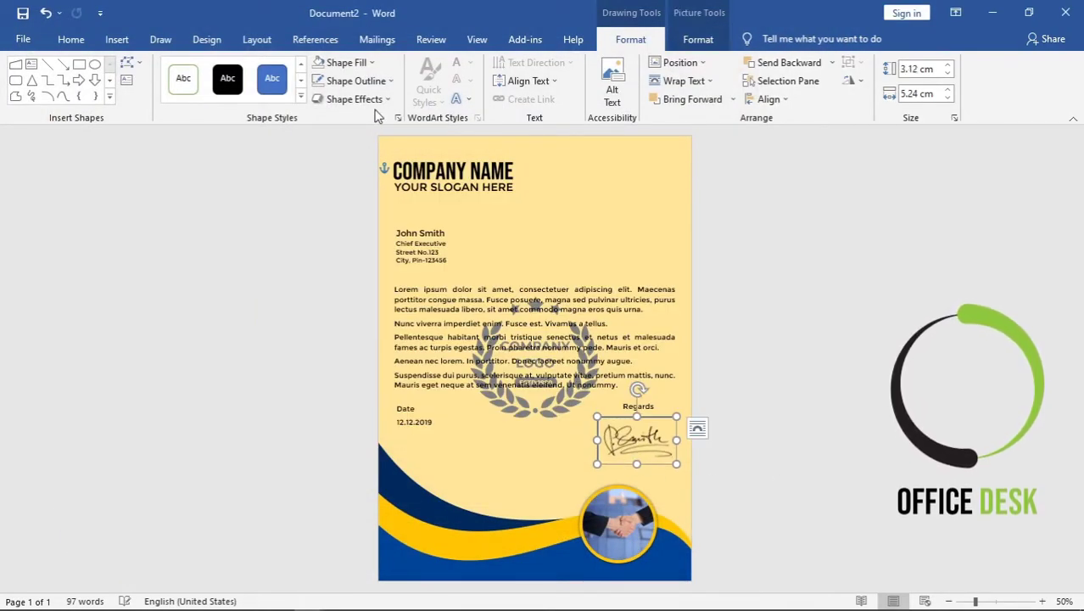
pyautogui.click(356, 81)
pyautogui.click(355, 254)
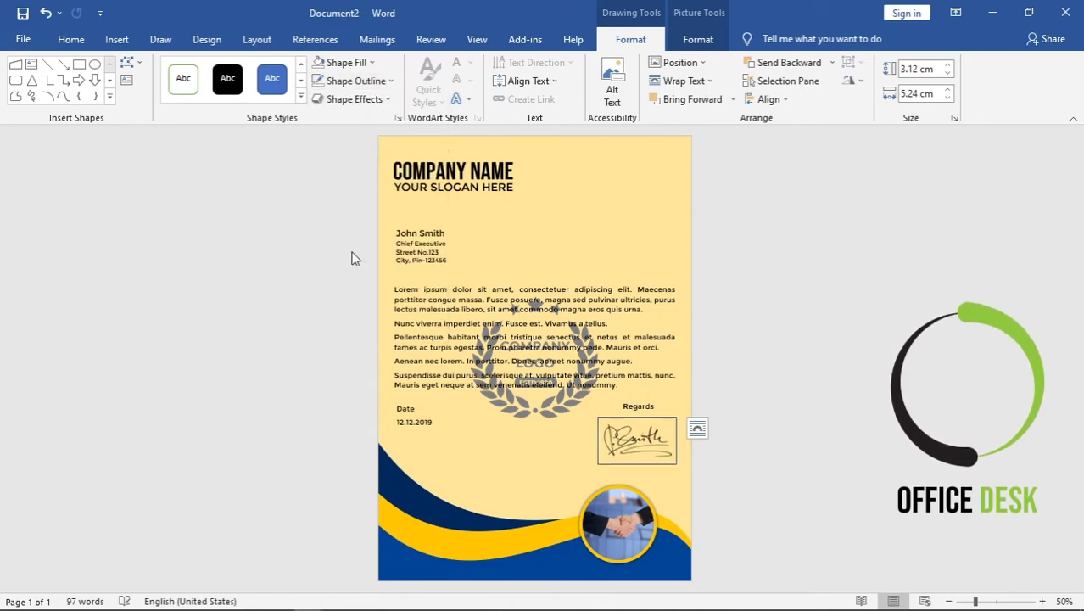
# Move the signature up and slightly right so it sits close under the Regards text
pyautogui.click(715, 422)
pyautogui.moveTo(651, 450); pyautogui.dragTo(653, 430)
pyautogui.click(811, 426)
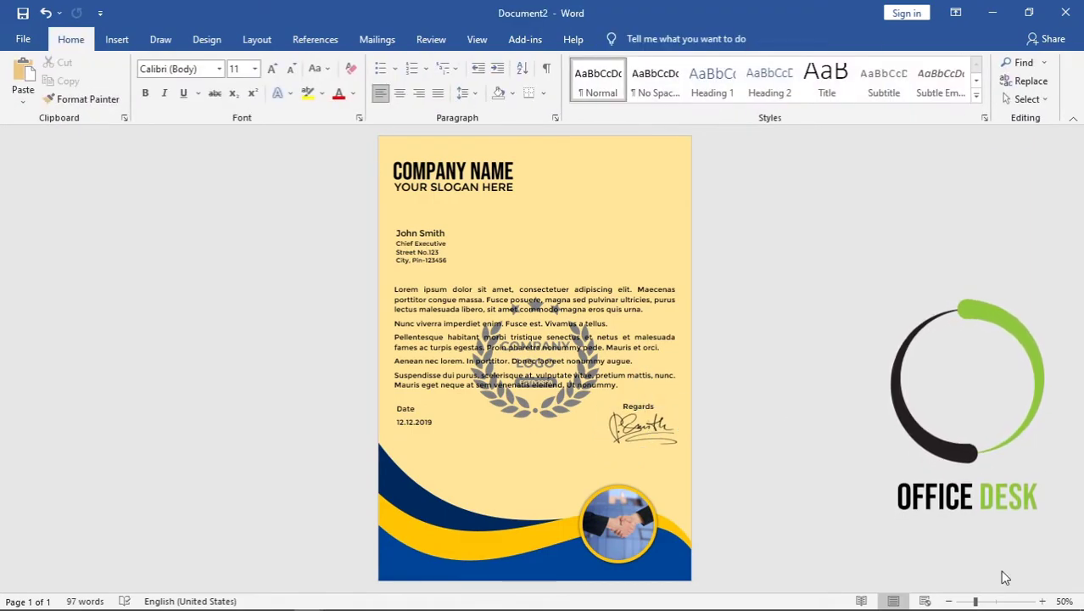
# Switch to the LETTER HEAD document, copy its COMPANY CEO text, and return to the letterhead document
pyautogui.moveTo(980, 601); pyautogui.dragTo(997, 601)
pyautogui.scroll(-10, 936, 444)
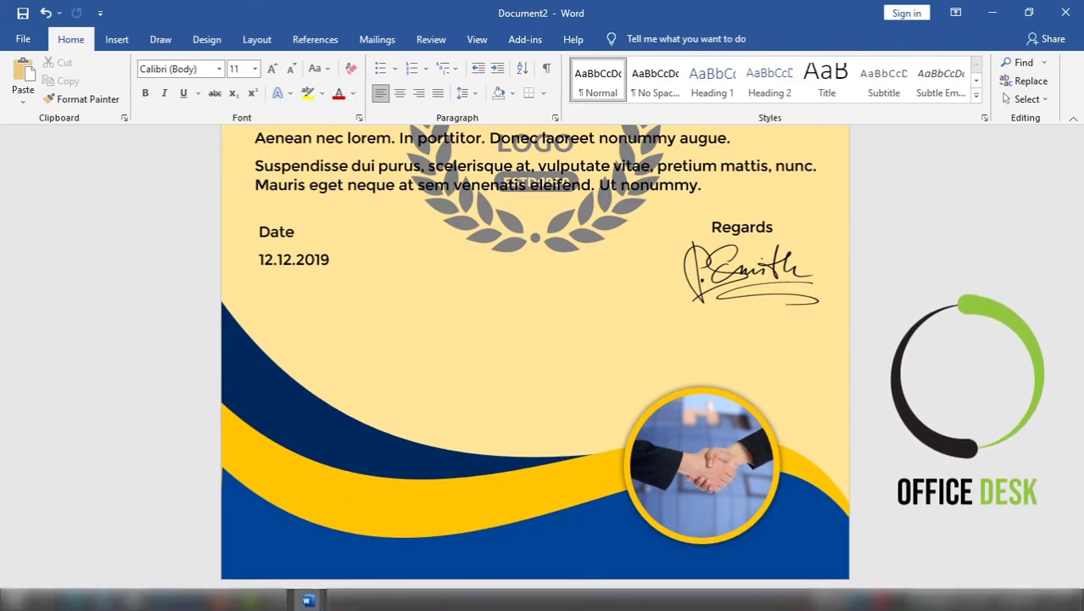
pyautogui.moveTo(293, 593)
pyautogui.click(250, 523)
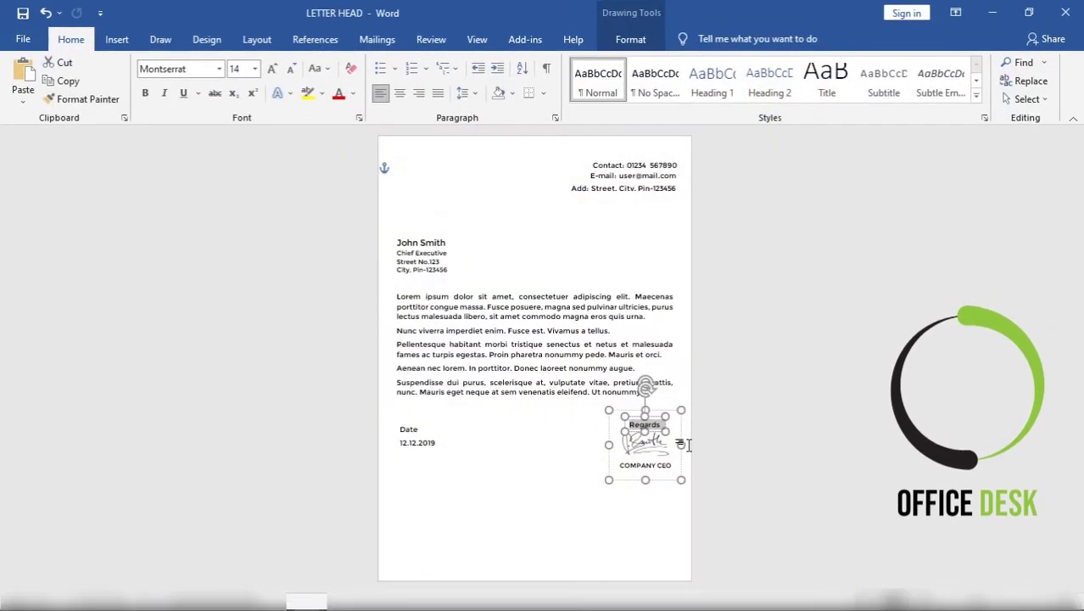
pyautogui.click(656, 467)
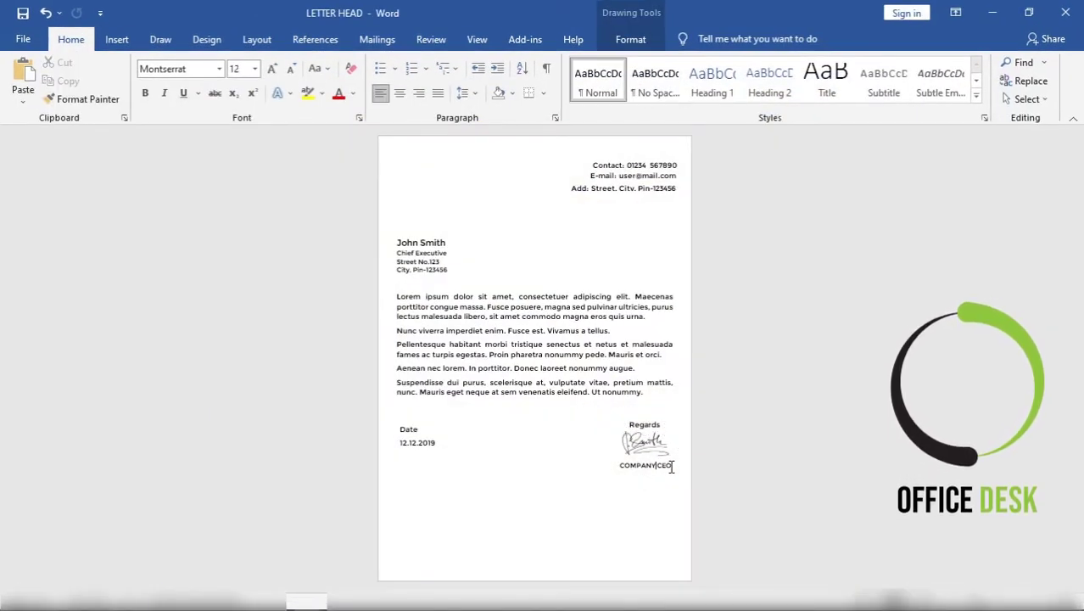
pyautogui.moveTo(671, 468); pyautogui.dragTo(620, 466)
pyautogui.rightClick(628, 467)
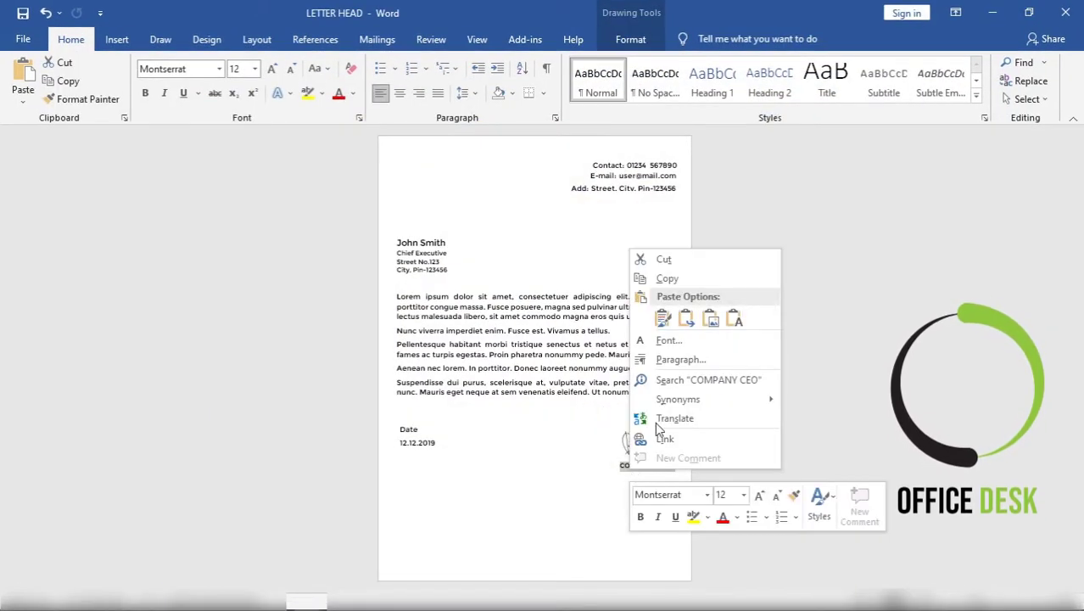
pyautogui.click(688, 284)
pyautogui.click(992, 12)
# Duplicate the Regards text box, place the copy below the signature, and replace its text with COMPANY CEO
pyautogui.click(742, 216)
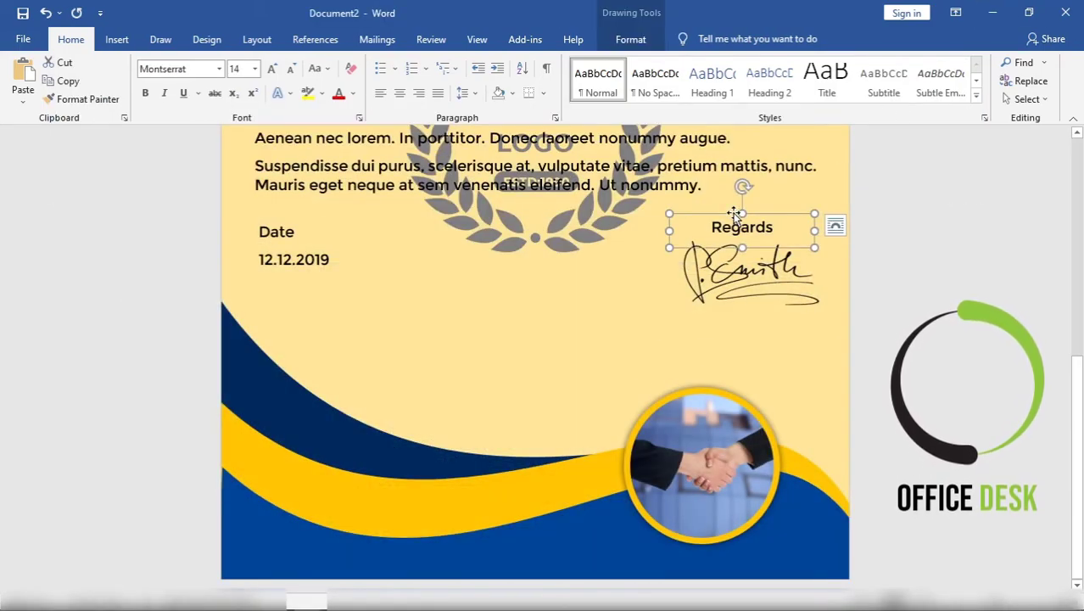
pyautogui.hotkey('ctrl', 'c')
pyautogui.hotkey('ctrl', 'v')
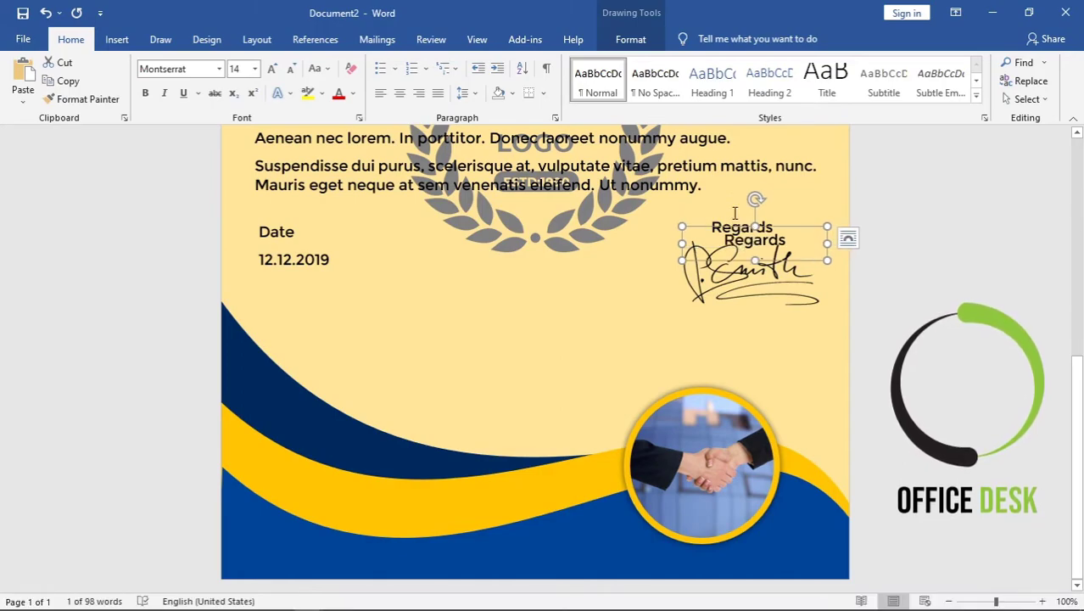
pyautogui.moveTo(734, 234)
pyautogui.mouseDown()
pyautogui.moveTo(742, 307)
pyautogui.moveTo(759, 323)
pyautogui.moveTo(700, 325)
pyautogui.mouseUp()
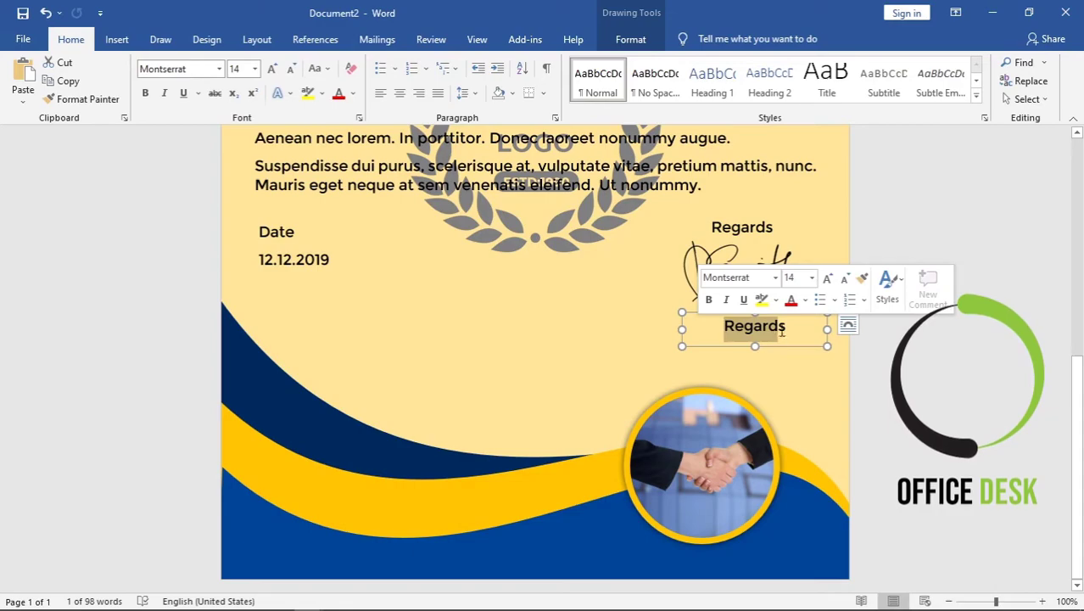
pyautogui.hotkey('ctrl', 'v')
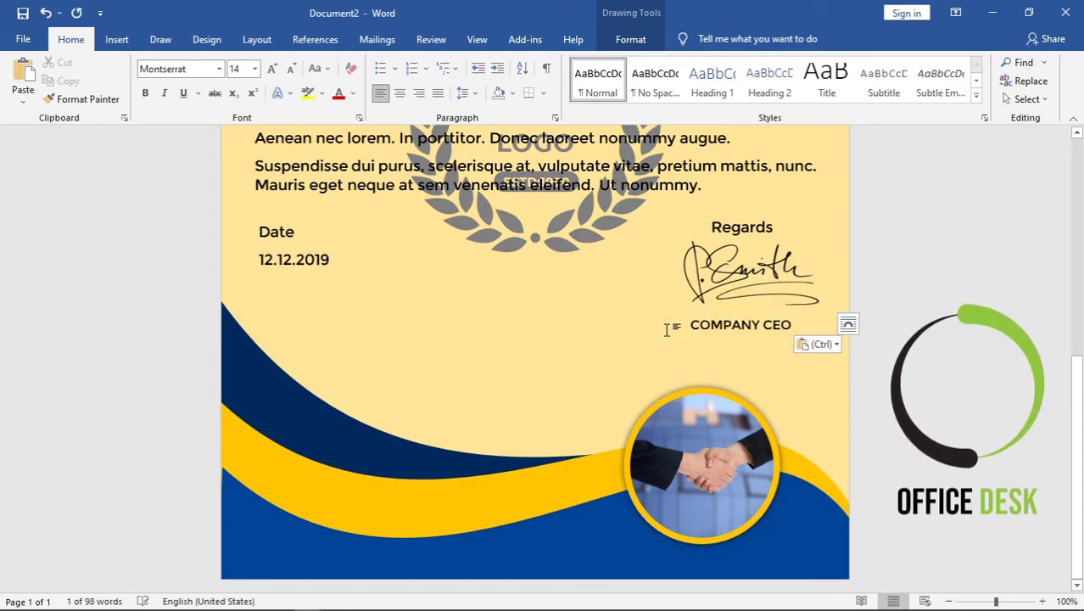
# Narrow the COMPANY CEO text box, centre its text, and position it just below the signature
pyautogui.moveTo(825, 328); pyautogui.dragTo(690, 326)
pyautogui.click(399, 92)
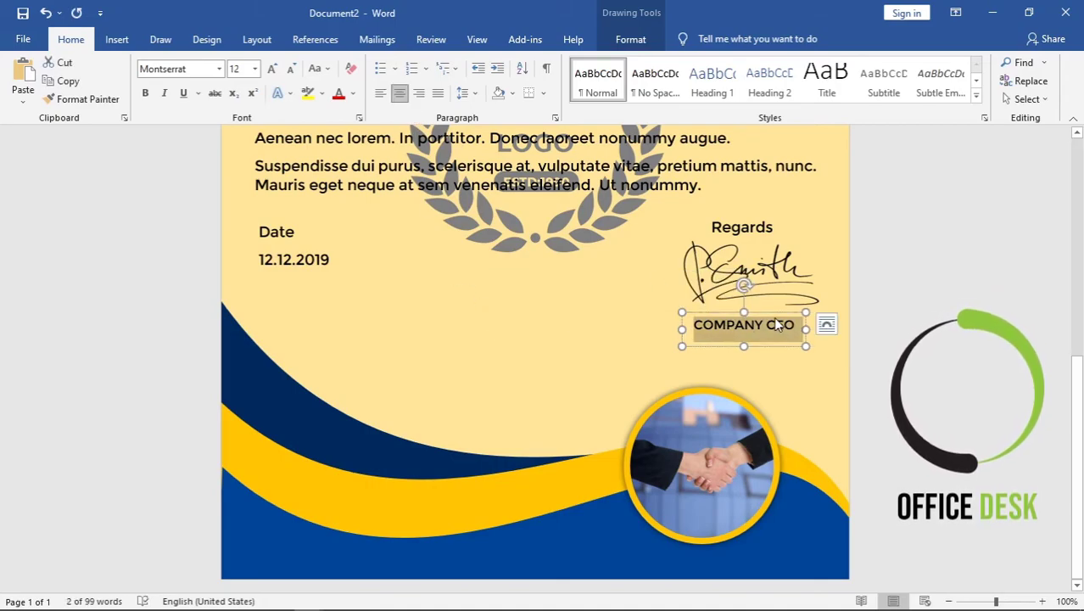
pyautogui.moveTo(773, 314); pyautogui.dragTo(780, 311)
# Copy the grouped contact, e-mail and address block from the LETTER HEAD document and return to the letterhead document
pyautogui.hotkey('ctrl', 'Home')
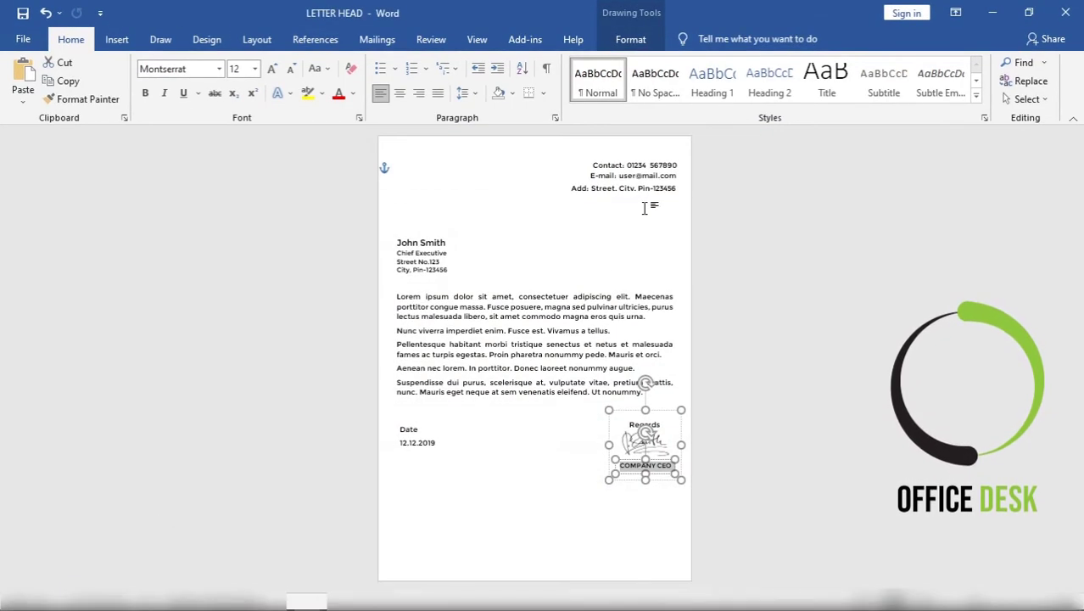
pyautogui.click(641, 165)
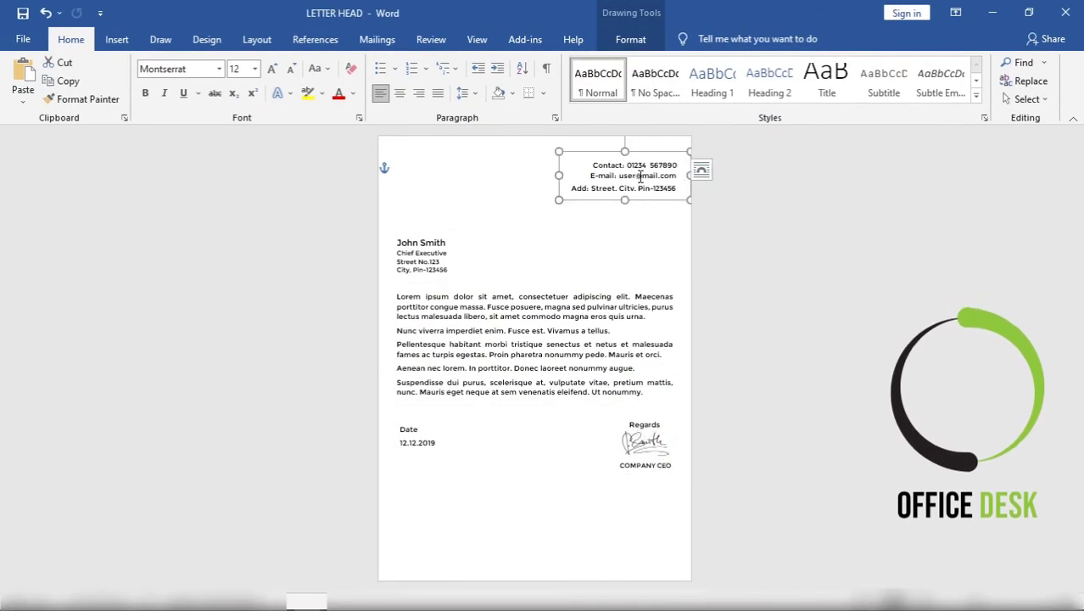
pyautogui.rightClick(638, 158)
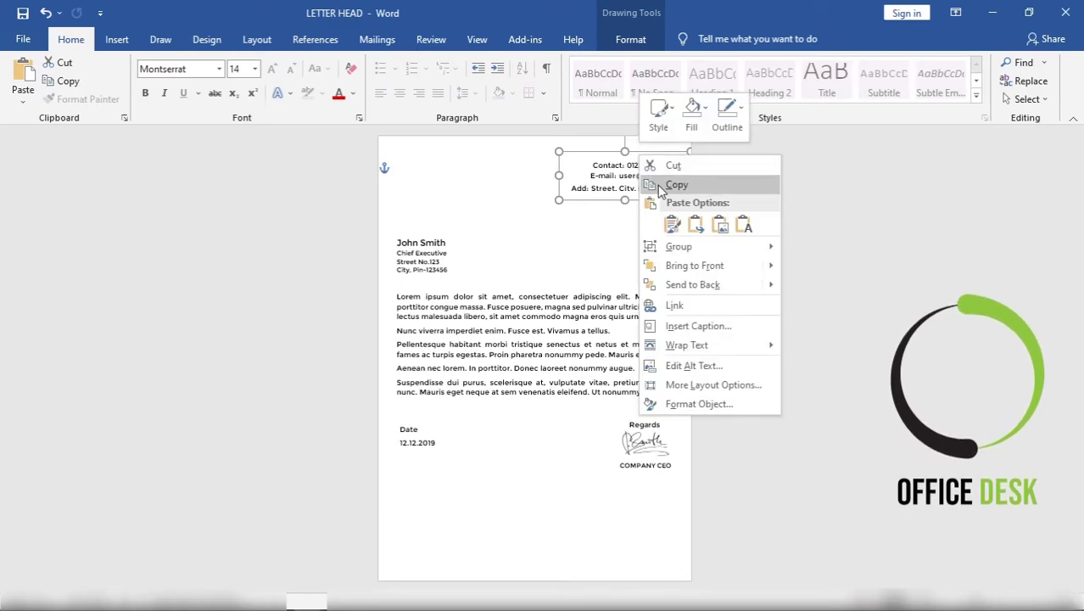
pyautogui.click(678, 181)
pyautogui.click(991, 13)
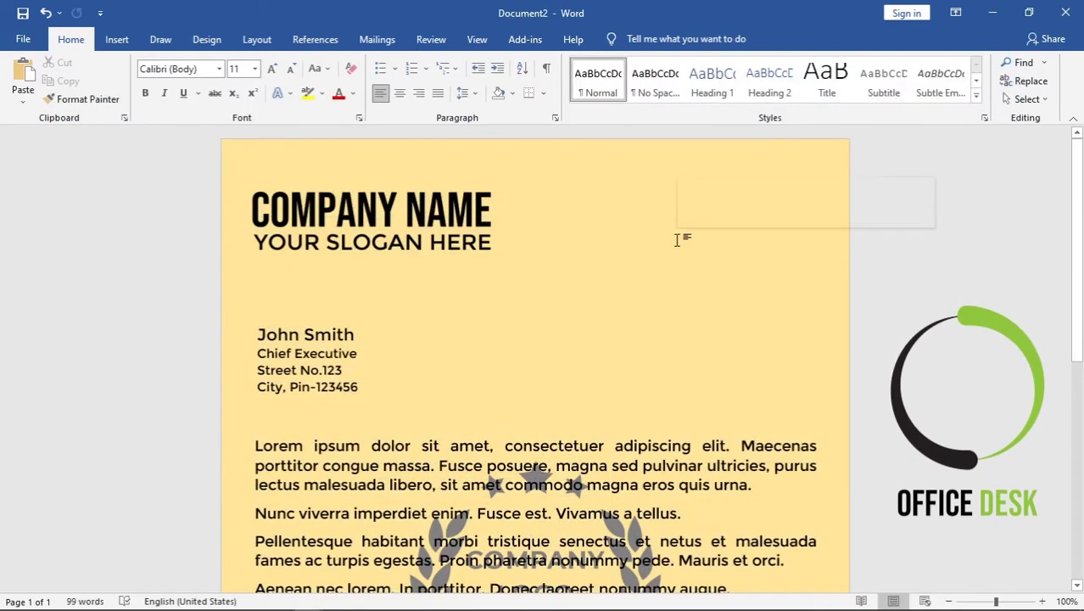
# Paste the contact details block and move it to the page's upper-right corner, opposite the company name
pyautogui.rightClick(680, 239)
pyautogui.click(710, 312)
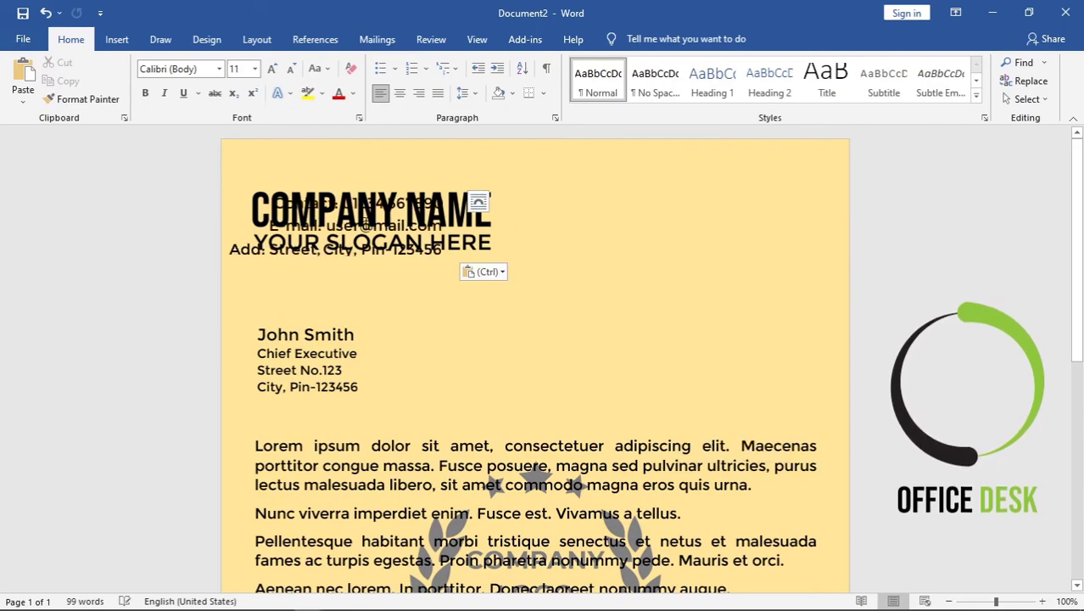
pyautogui.moveTo(261, 188); pyautogui.dragTo(634, 178)
pyautogui.moveTo(765, 181); pyautogui.dragTo(734, 187)
pyautogui.press('Escape')
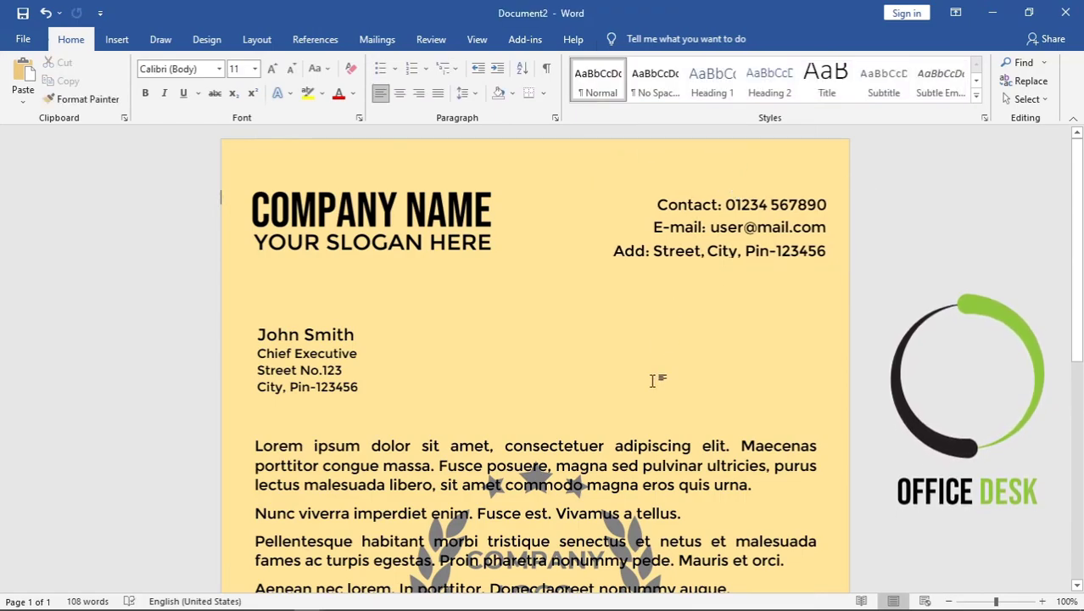
# Fine-tune the contact details block's vertical position so it lines up with the company name and slogan
pyautogui.click(764, 186)
pyautogui.moveTo(764, 187); pyautogui.dragTo(763, 175)
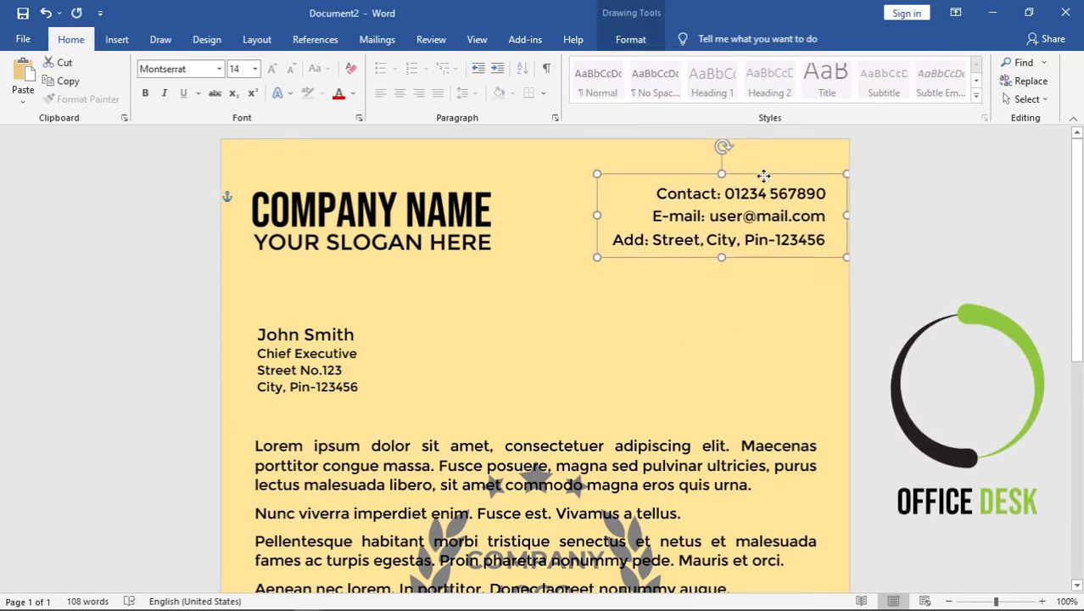
pyautogui.press('Escape')
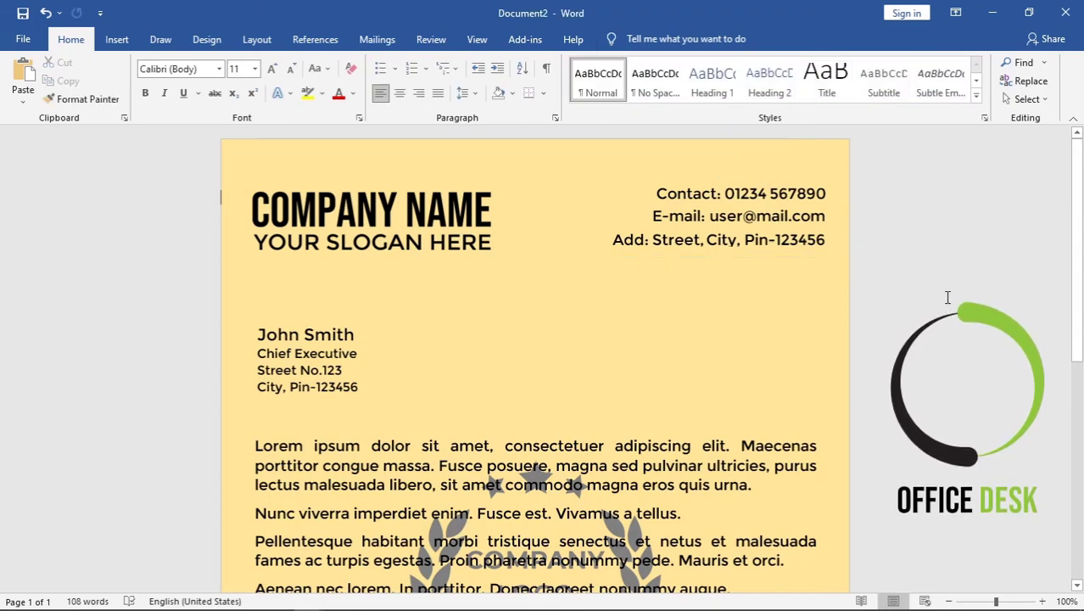
pyautogui.click(726, 194)
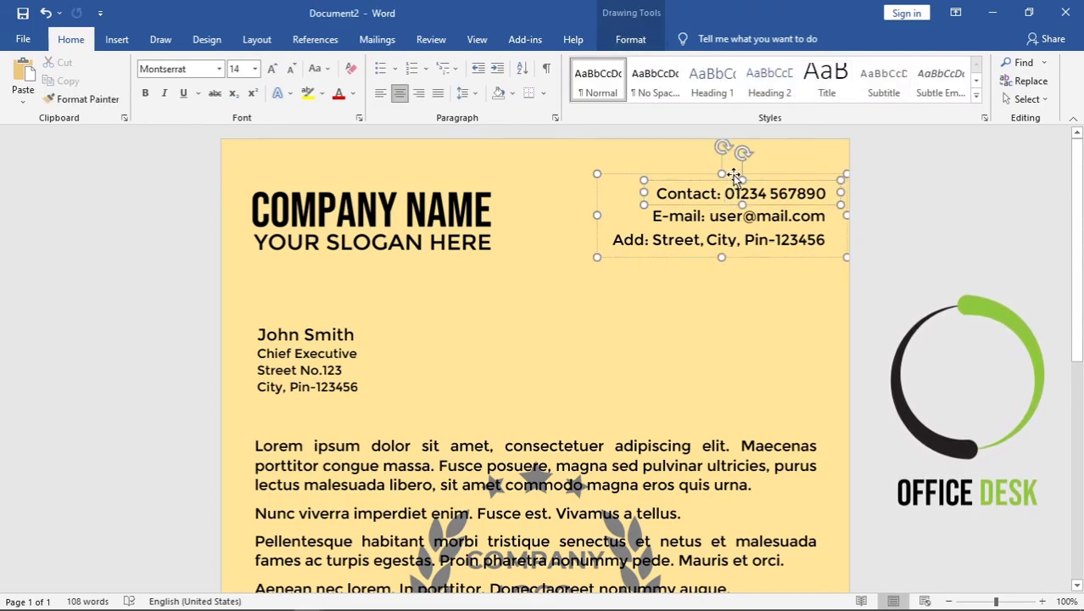
pyautogui.moveTo(733, 176); pyautogui.dragTo(733, 181)
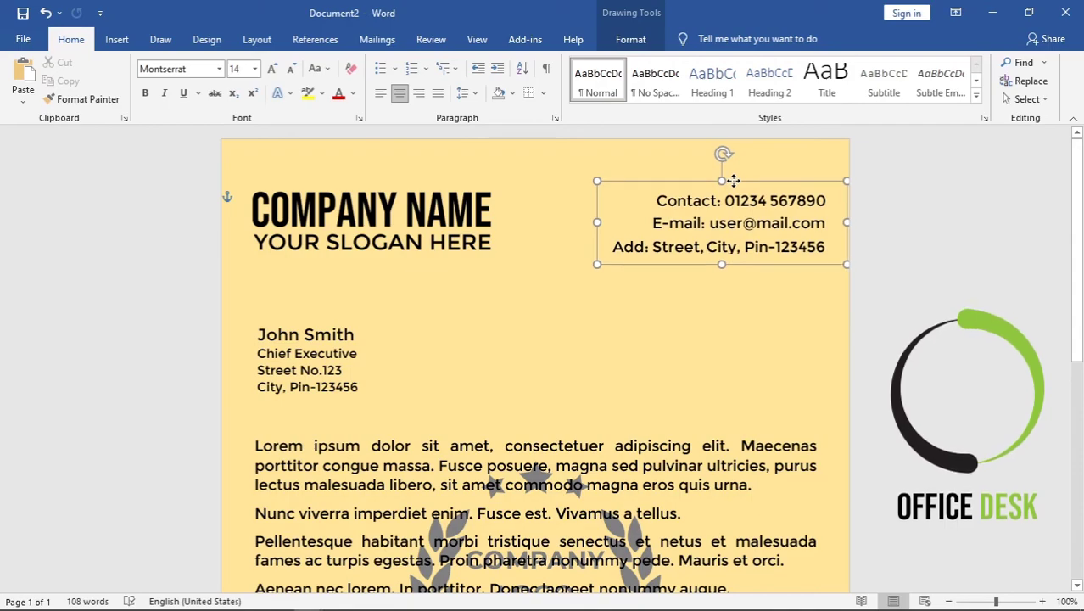
pyautogui.press('Escape')
# Select the COMPANY CEO text, the signature and the Regards text together and align their centres horizontally
pyautogui.scroll(-8, 931, 363)
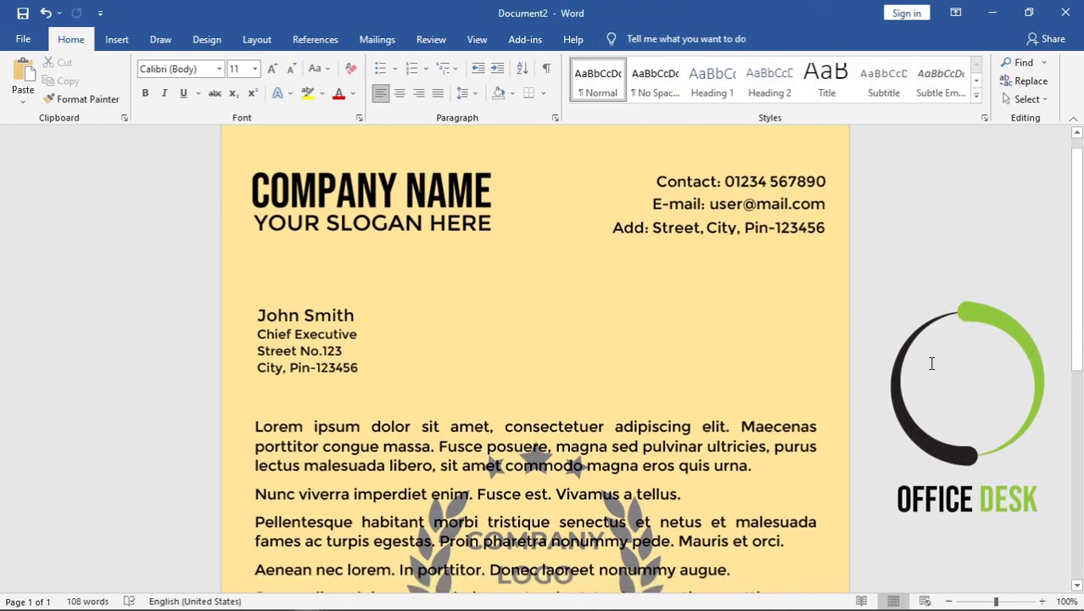
pyautogui.scroll(-2, 931, 363)
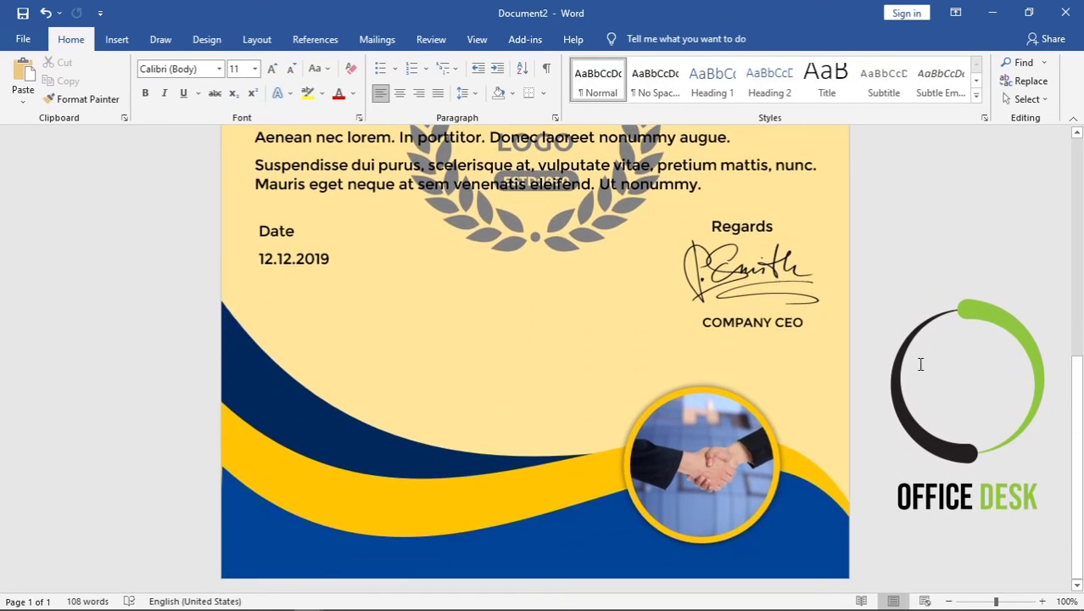
pyautogui.click(769, 319)
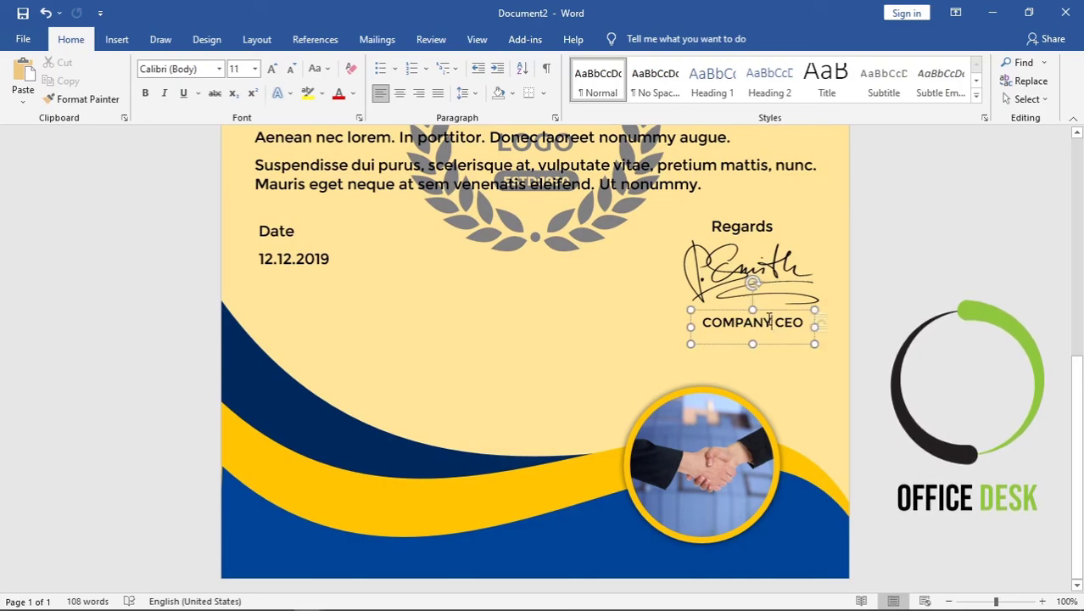
pyautogui.keyDown('shift'); pyautogui.click(733, 269); pyautogui.keyUp('shift')
pyautogui.keyDown('shift'); pyautogui.click(733, 227); pyautogui.keyUp('shift')
pyautogui.click(698, 39)
pyautogui.click(816, 100)
pyautogui.click(844, 138)
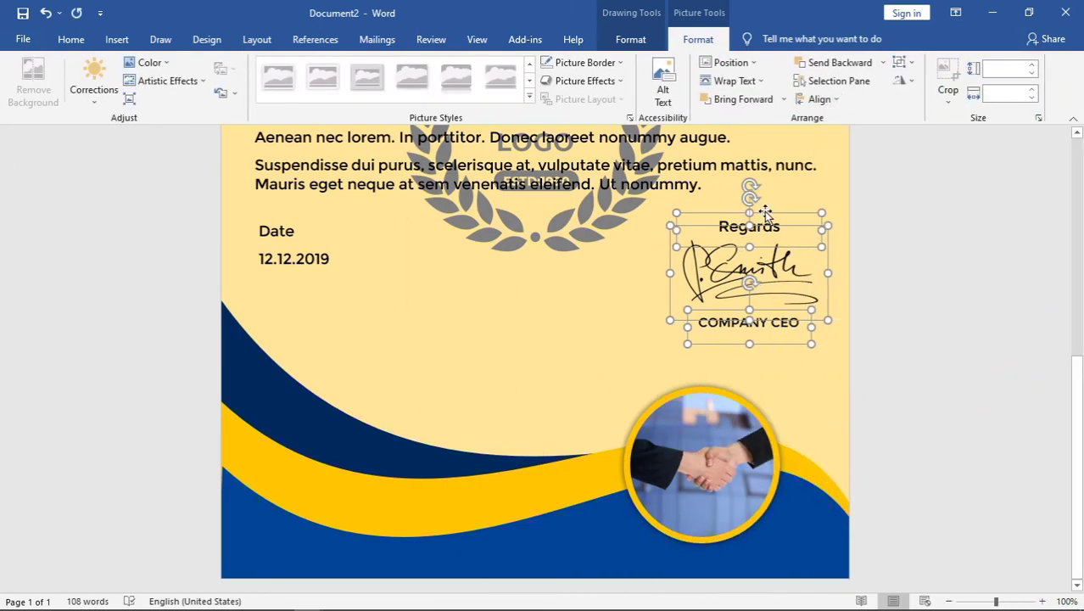
# Move the Regards text, signature and COMPANY CEO text slightly down and group them into one object
pyautogui.moveTo(765, 215); pyautogui.dragTo(767, 231)
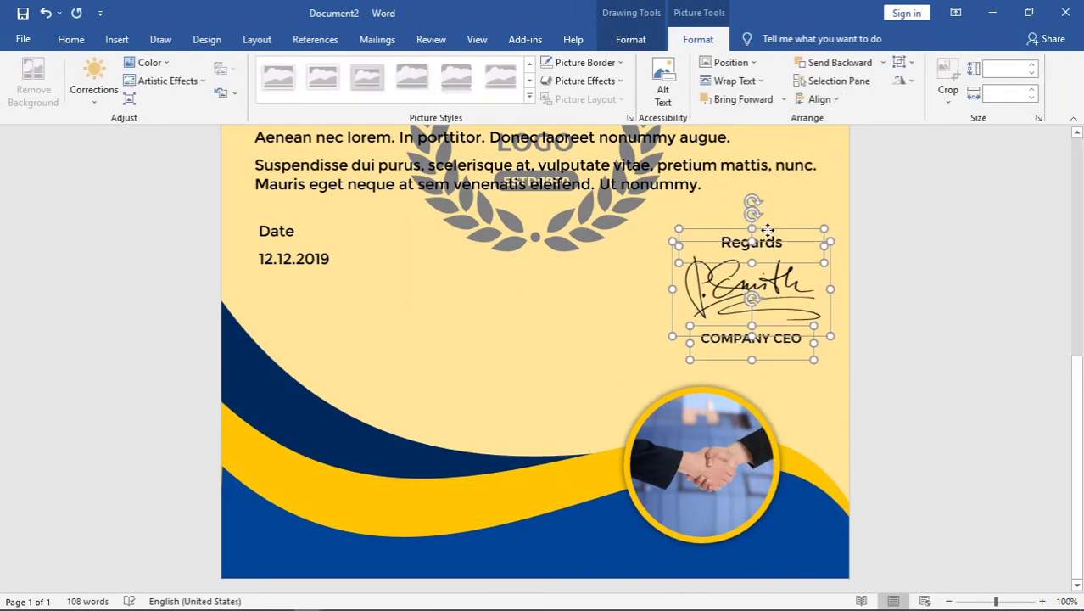
pyautogui.rightClick(768, 231)
pyautogui.moveTo(814, 321)
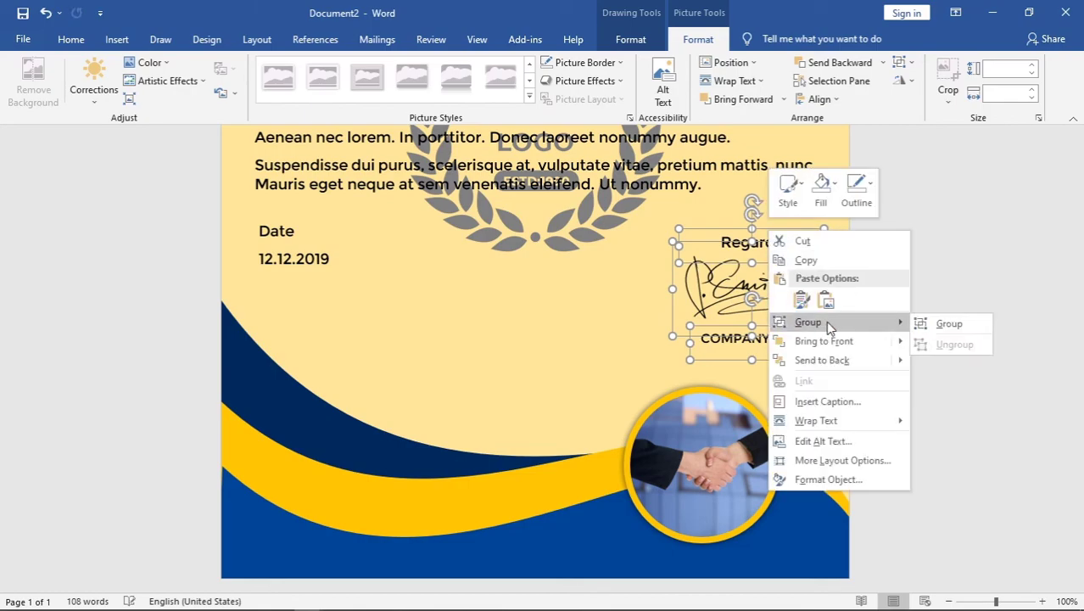
pyautogui.click(942, 322)
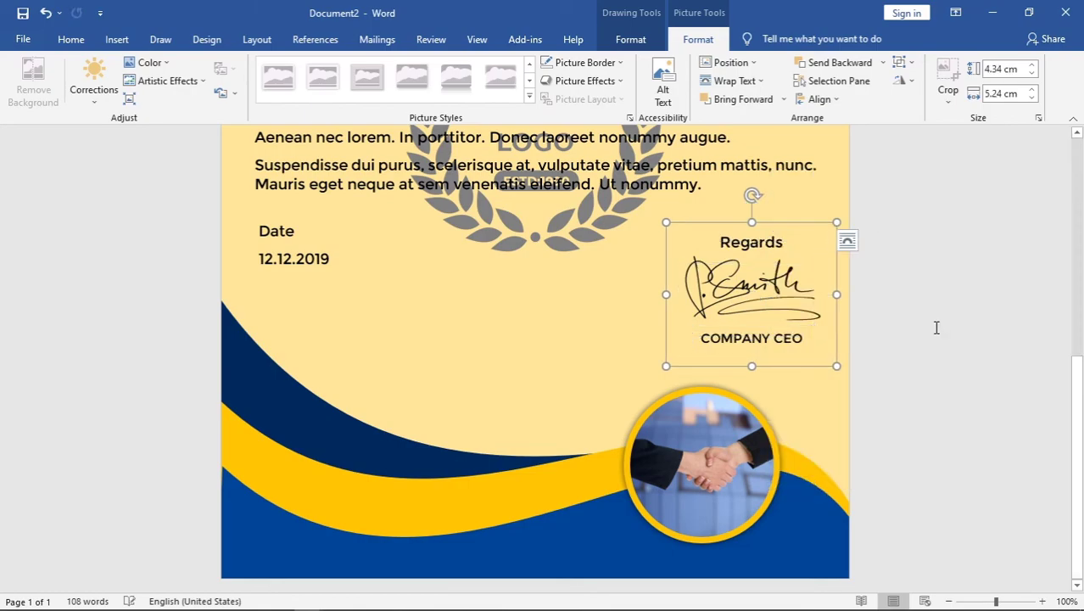
# Move the date block down almost level with Regards, and shift the letter text box down, keeping it centred on the page
pyautogui.click(297, 247)
pyautogui.moveTo(298, 218); pyautogui.dragTo(298, 238)
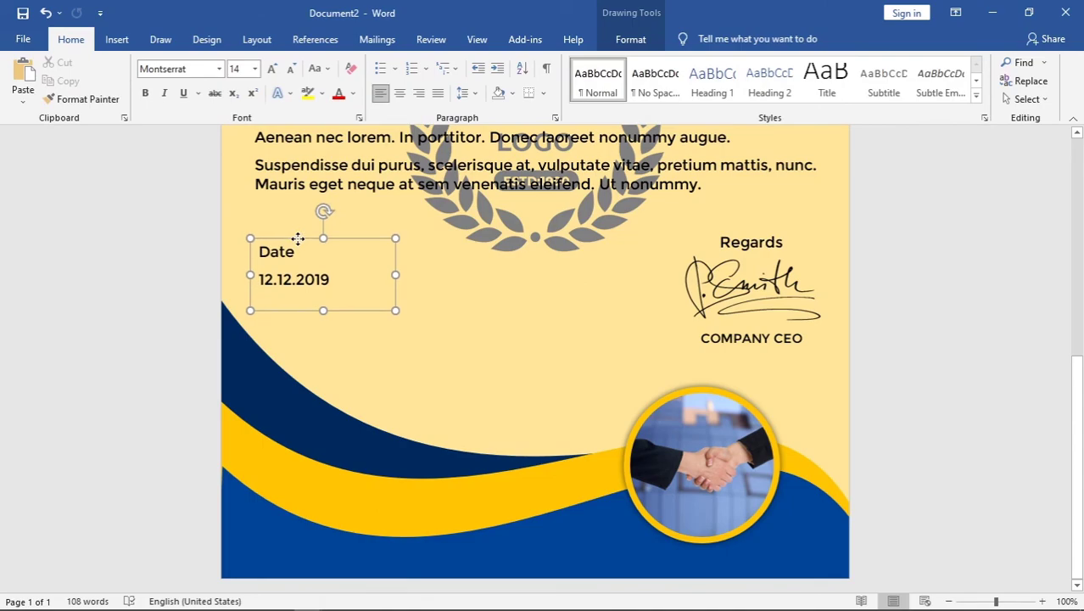
pyautogui.scroll(5, 430, 368)
pyautogui.click(512, 209)
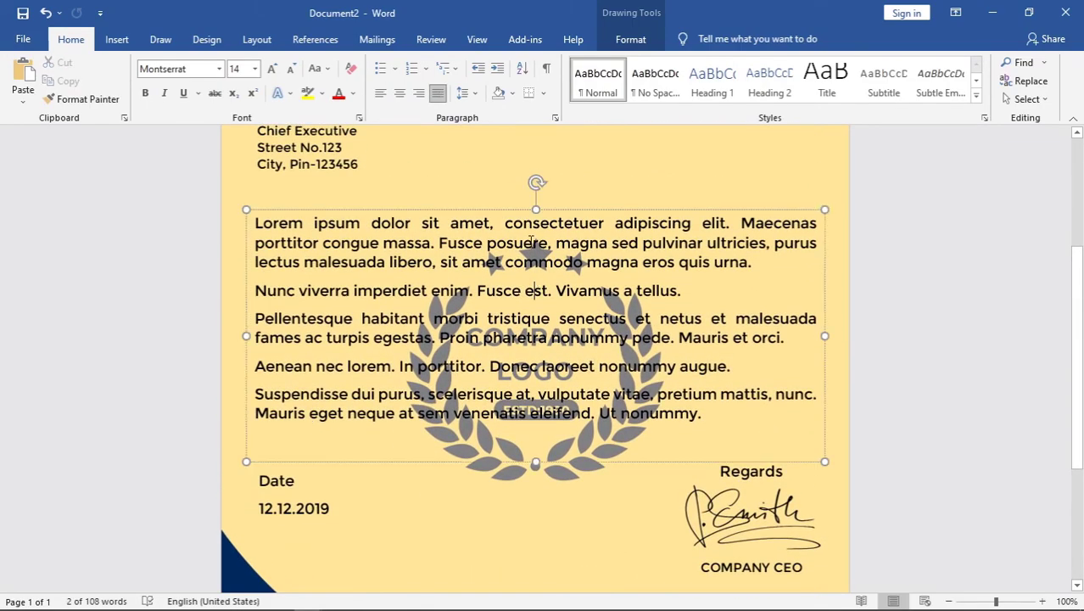
pyautogui.moveTo(512, 209); pyautogui.dragTo(511, 240)
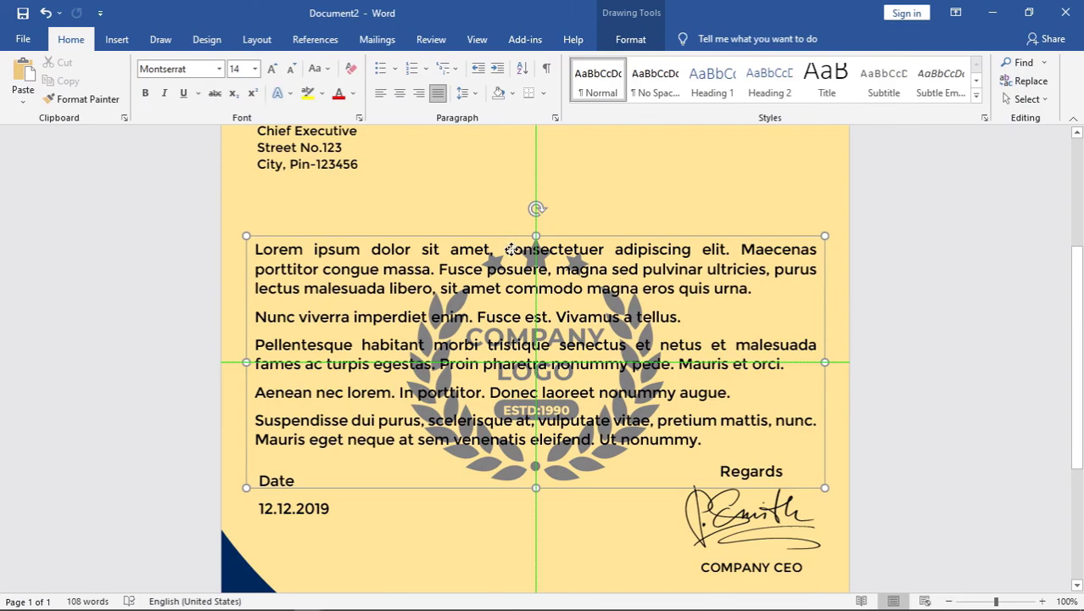
pyautogui.moveTo(510, 250); pyautogui.dragTo(511, 249)
pyautogui.click(907, 401)
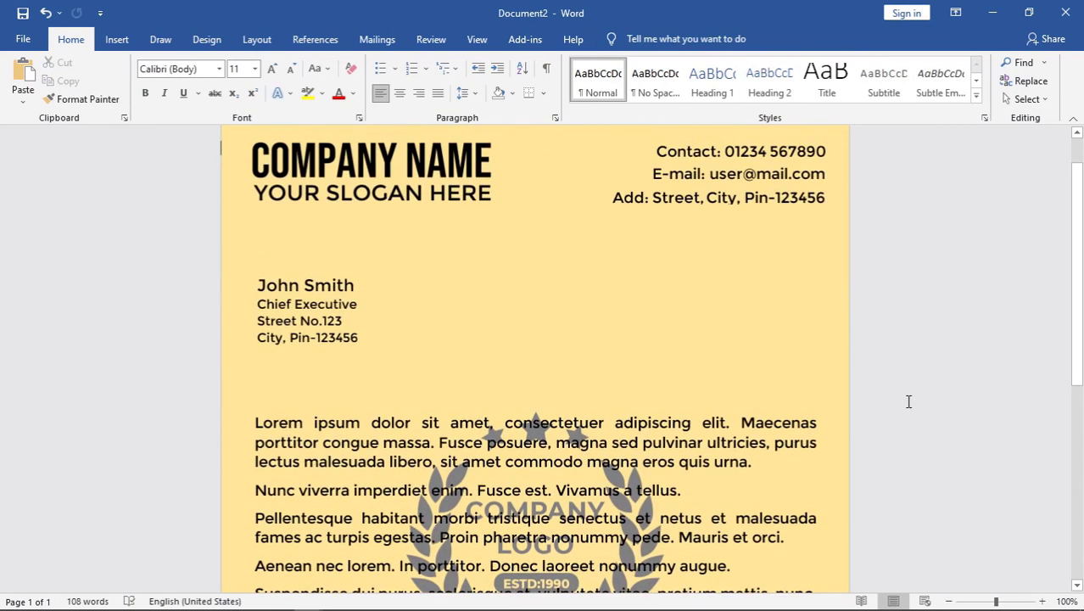
# Move the recipient's name and address block down closer to the letter text, in line with its left edge
pyautogui.click(290, 286)
pyautogui.moveTo(302, 274); pyautogui.dragTo(297, 301)
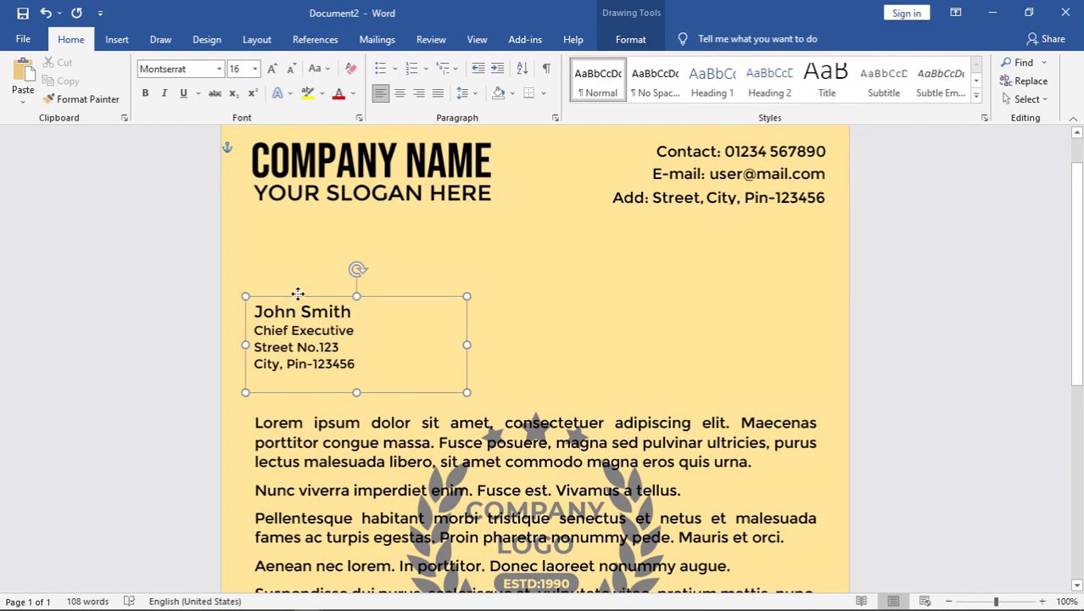
pyautogui.click(1067, 601)
pyautogui.click(525, 304)
pyautogui.click(555, 352)
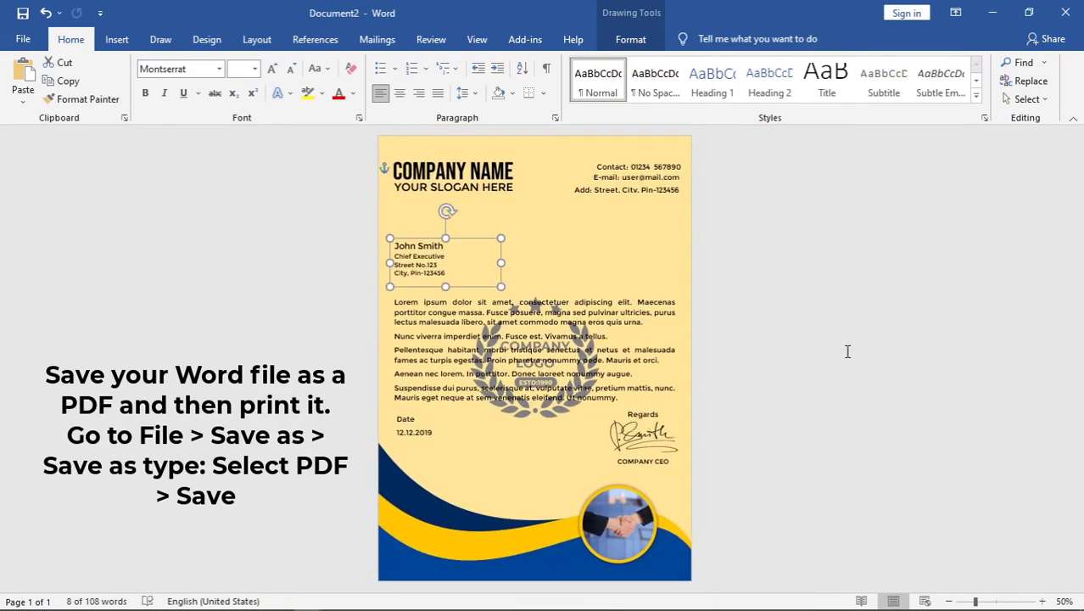
pyautogui.click(837, 347)
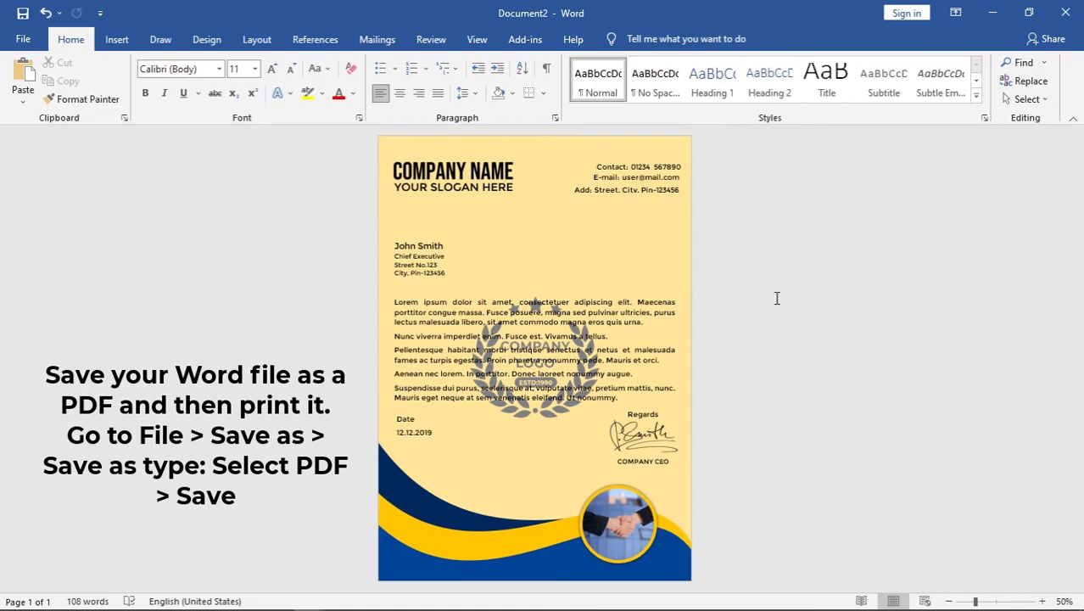